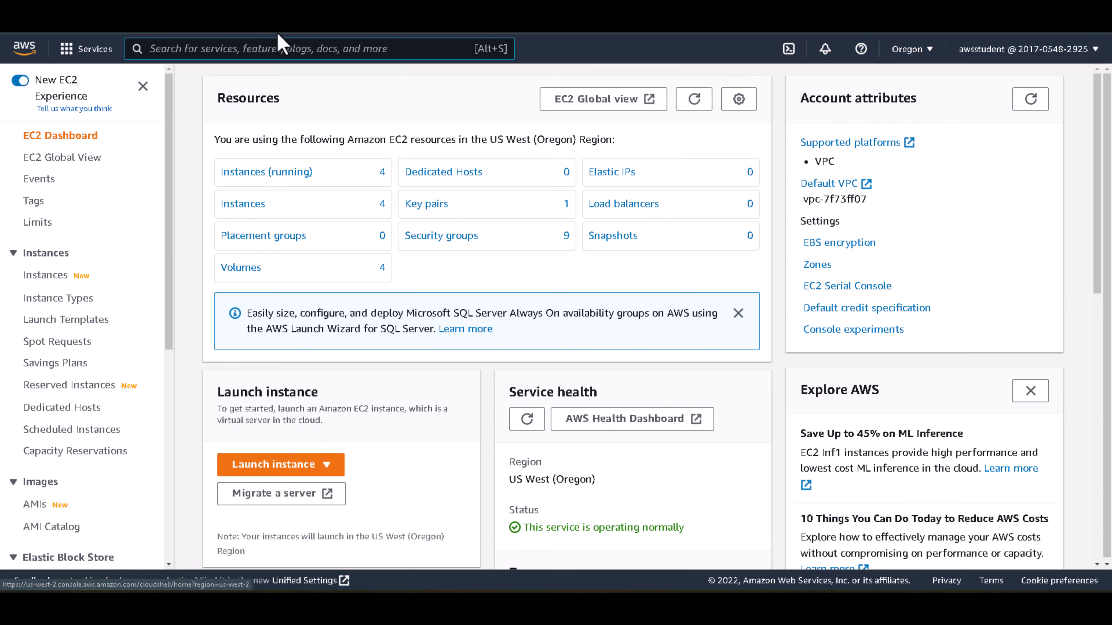
Duplicate the EC2 dashboard in a new browser tab and switch its region to US East (N. Virginia).
{"action": "right_click", "coordinate": [111, 5]}
{"action": "left_click", "coordinate": [177, 92]}
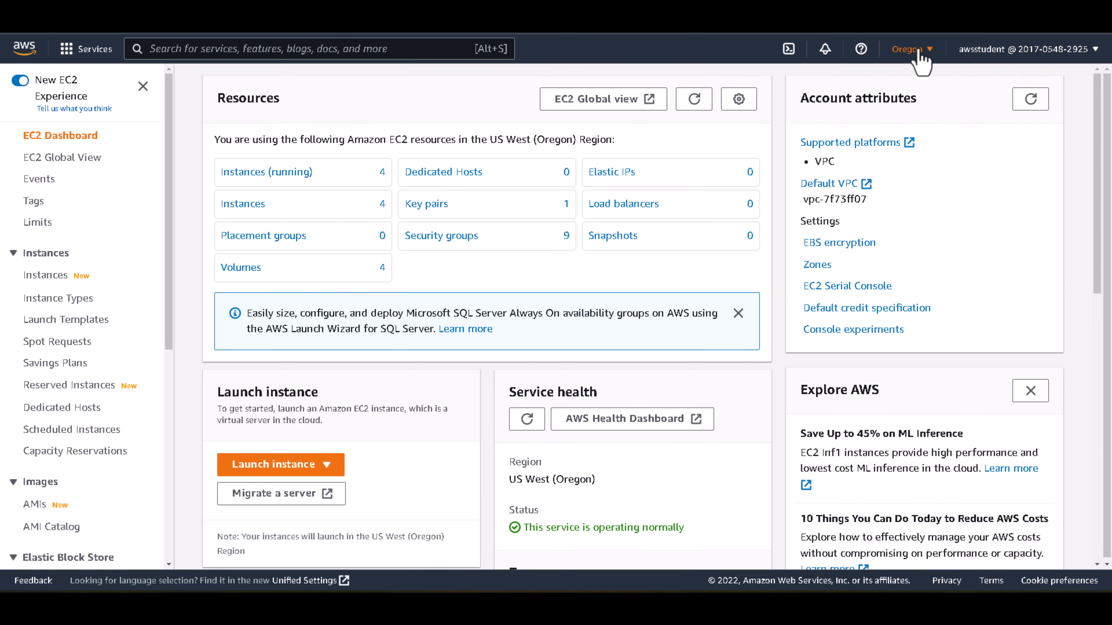
{"action": "left_click", "coordinate": [919, 52]}
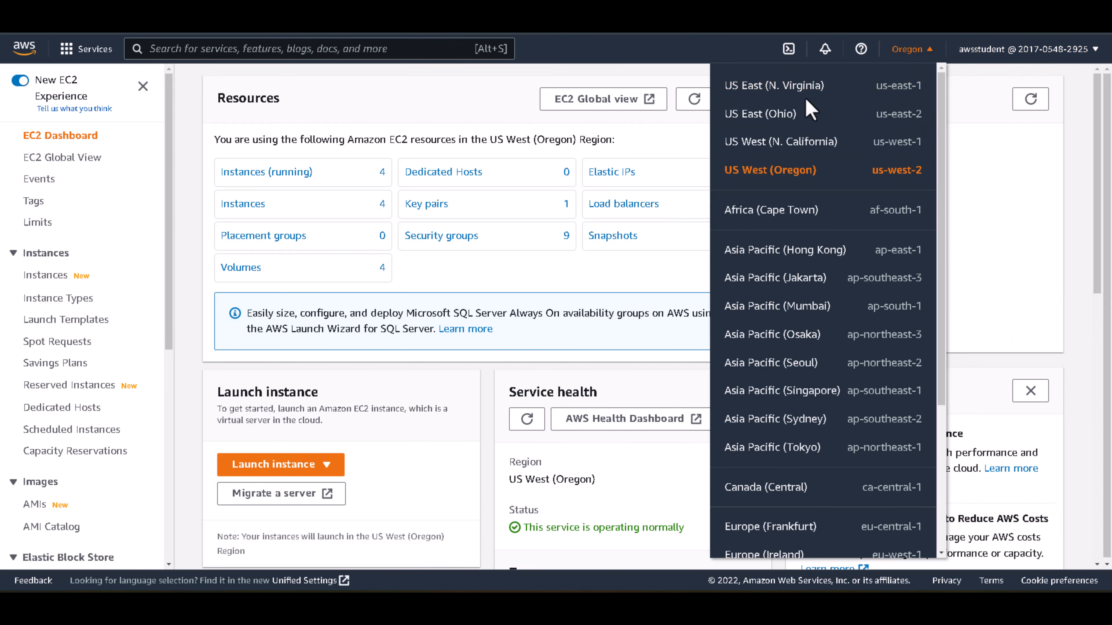
{"action": "left_click", "coordinate": [775, 101]}
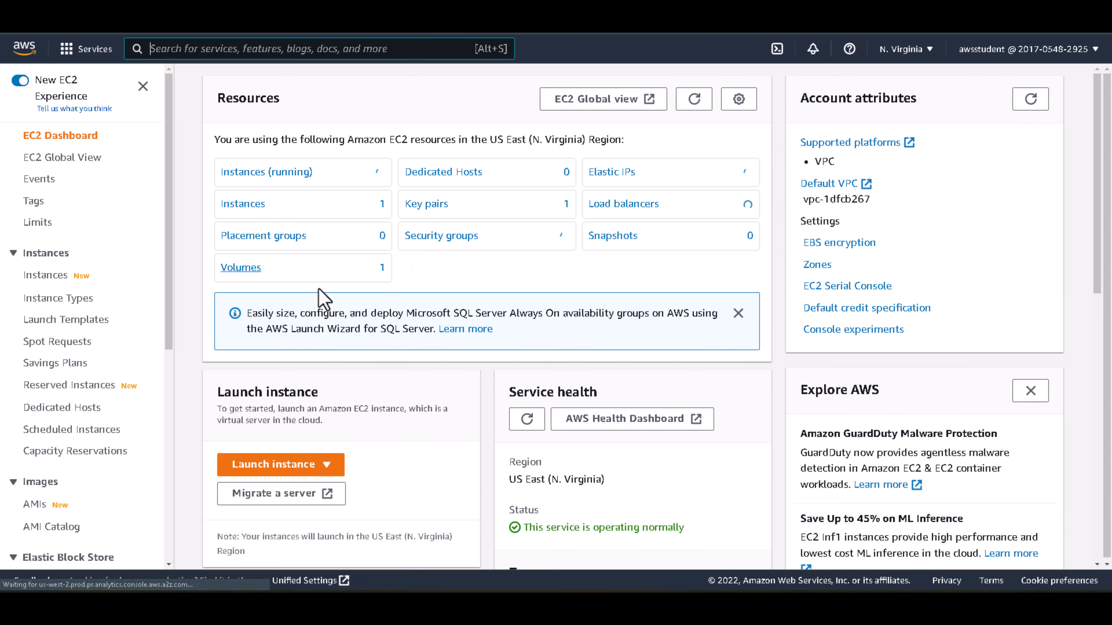
List the running instances, select the HostE instance, widen the Name column and enlarge the details pane to inspect it.
{"action": "left_click", "coordinate": [276, 173]}
{"action": "left_click", "coordinate": [262, 188]}
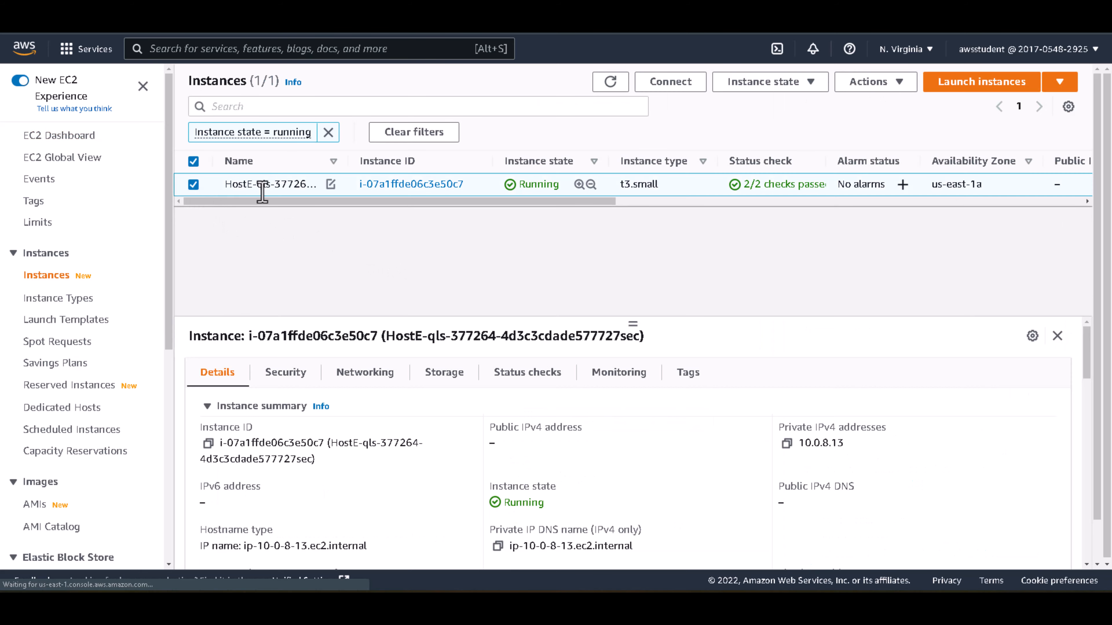
{"action": "left_click_drag", "start_coordinate": [345, 158], "coordinate": [442, 158]}
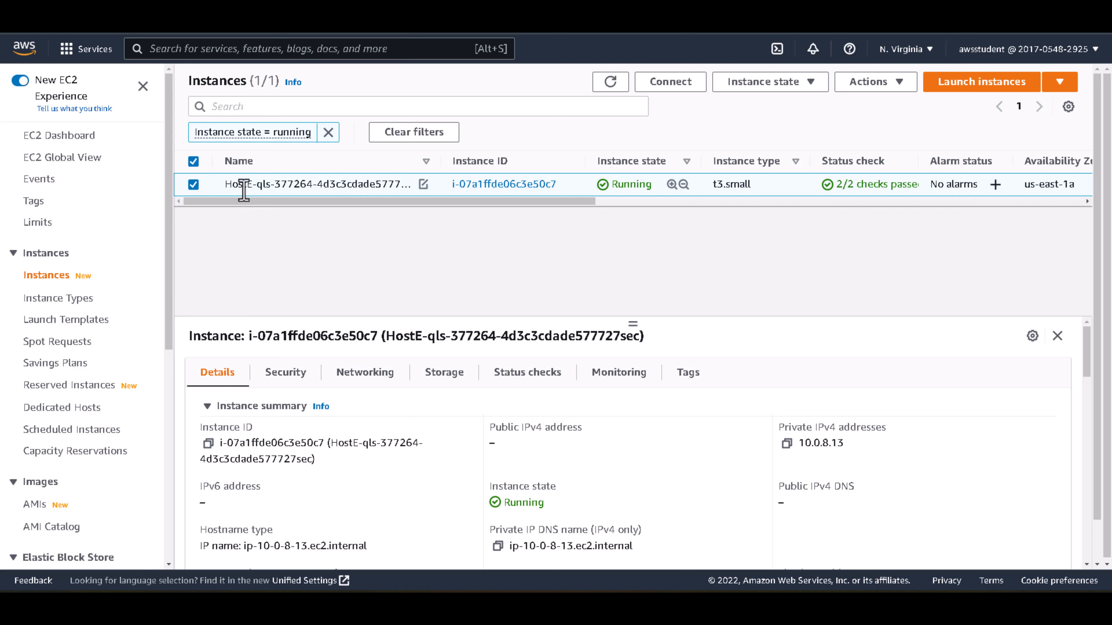
{"action": "left_click_drag", "start_coordinate": [632, 324], "coordinate": [633, 248]}
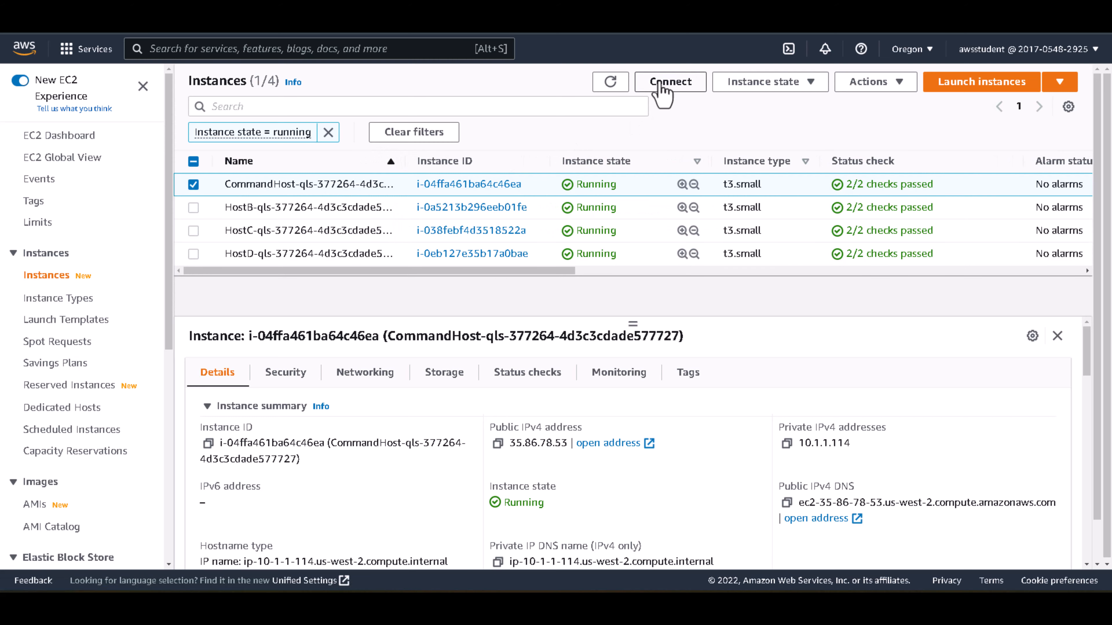
Connect to the CommandHost instance in the Oregon region through Session Manager.
{"action": "left_click", "coordinate": [662, 87]}
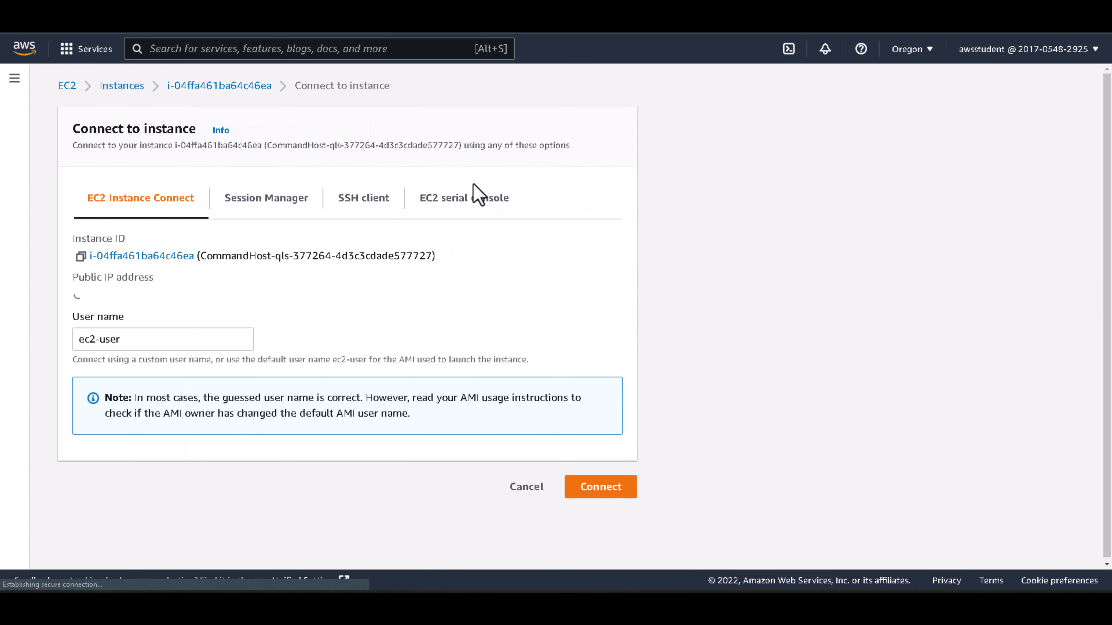
{"action": "left_click", "coordinate": [261, 202]}
{"action": "left_click", "coordinate": [606, 394]}
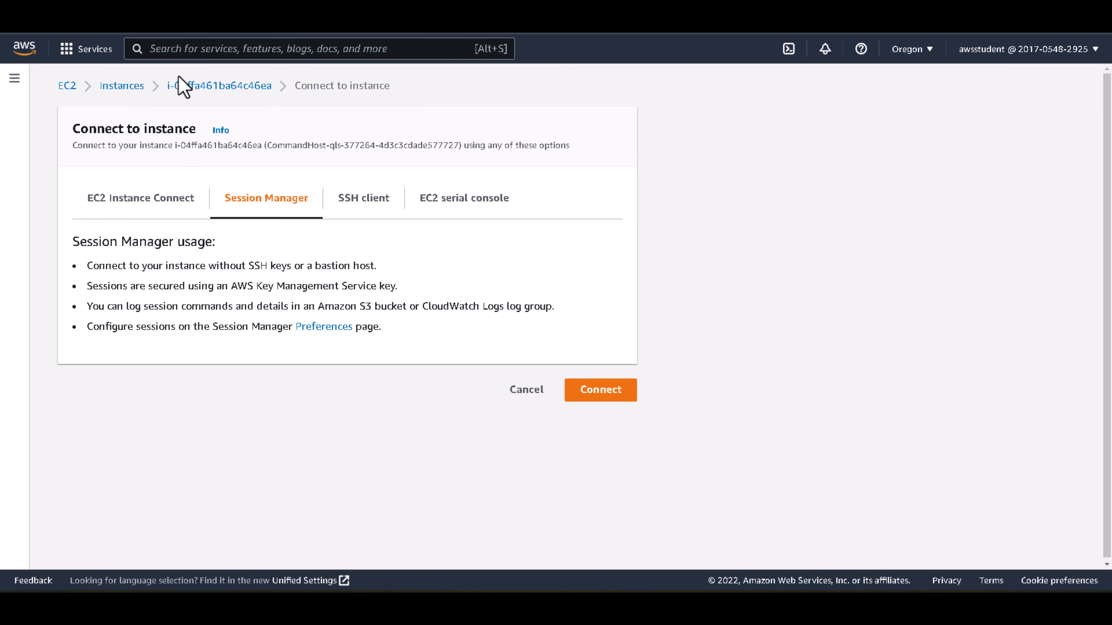
Return to the instance list, select the HostB instance and examine its availability zone, IP addresses and networking details.
{"action": "left_click", "coordinate": [122, 86]}
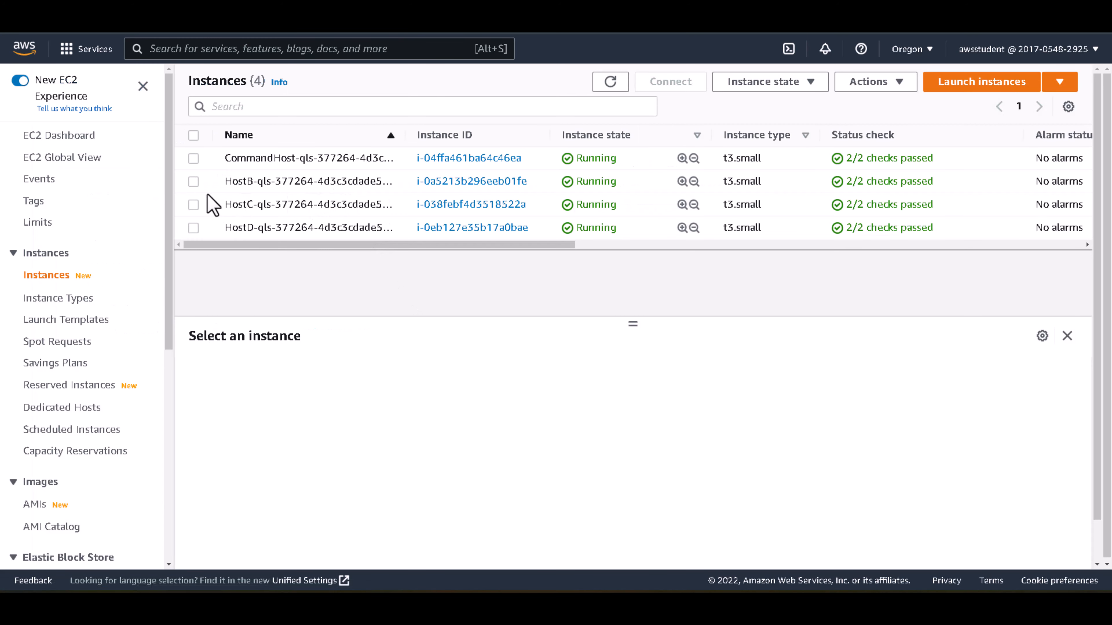
{"action": "left_click", "coordinate": [194, 182]}
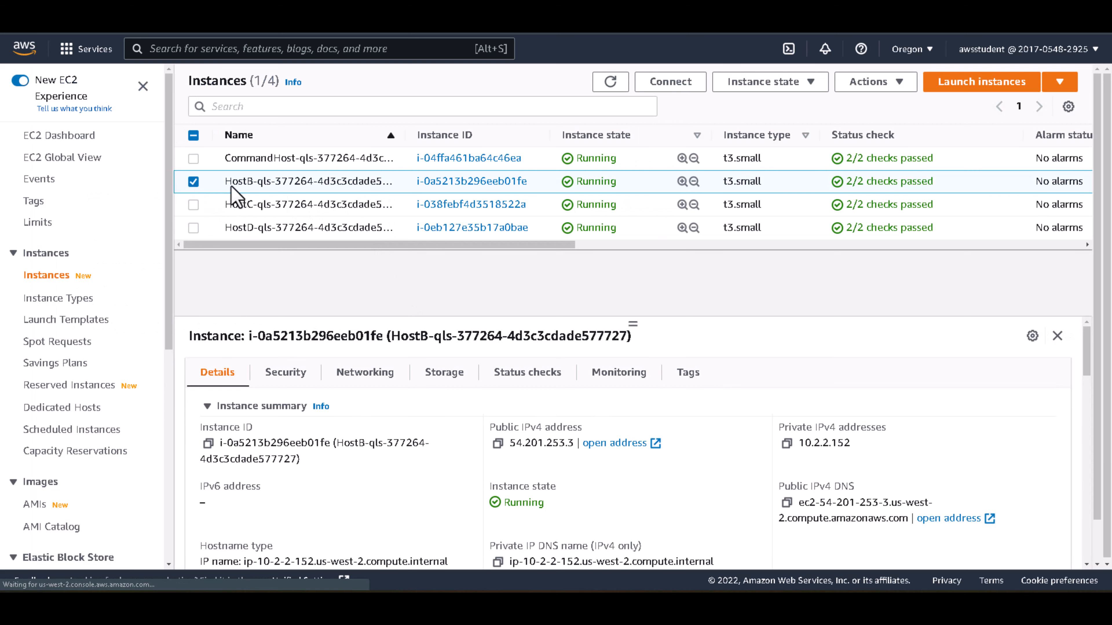
{"action": "left_click_drag", "start_coordinate": [632, 324], "coordinate": [633, 283]}
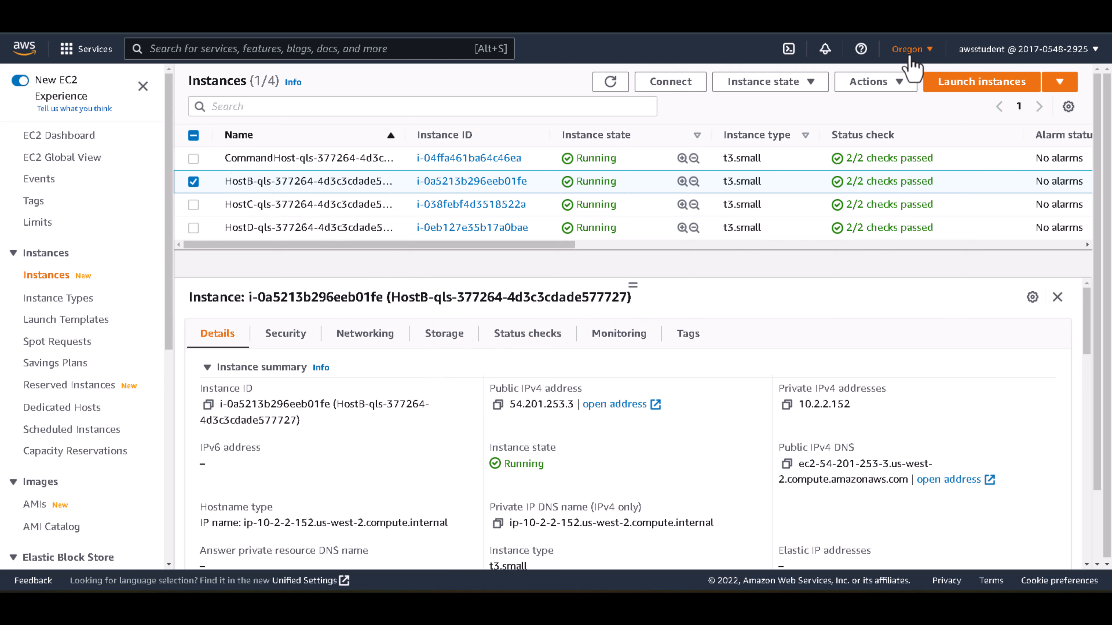
{"action": "left_click_drag", "start_coordinate": [1026, 135], "coordinate": [959, 136]}
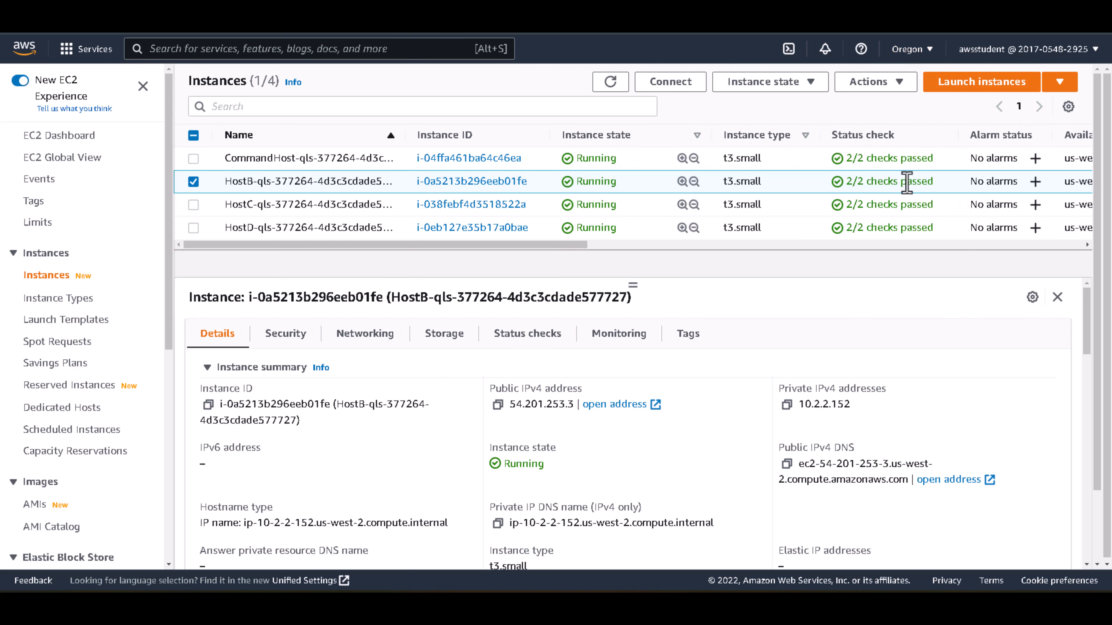
{"action": "left_click_drag", "start_coordinate": [565, 246], "coordinate": [584, 246]}
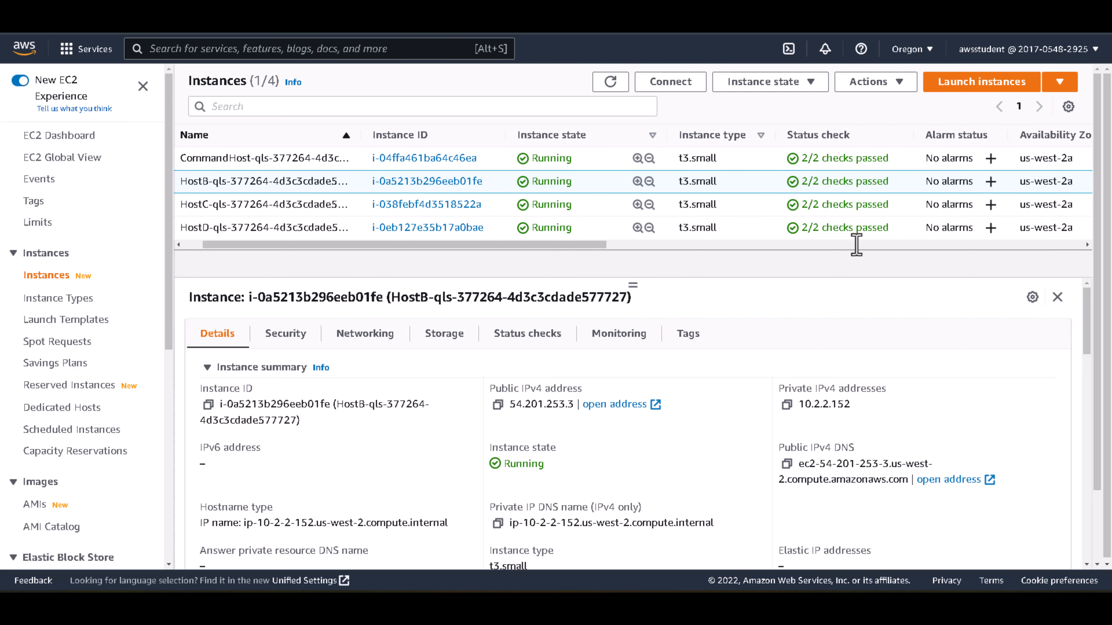
{"action": "left_click_drag", "start_coordinate": [565, 246], "coordinate": [504, 250]}
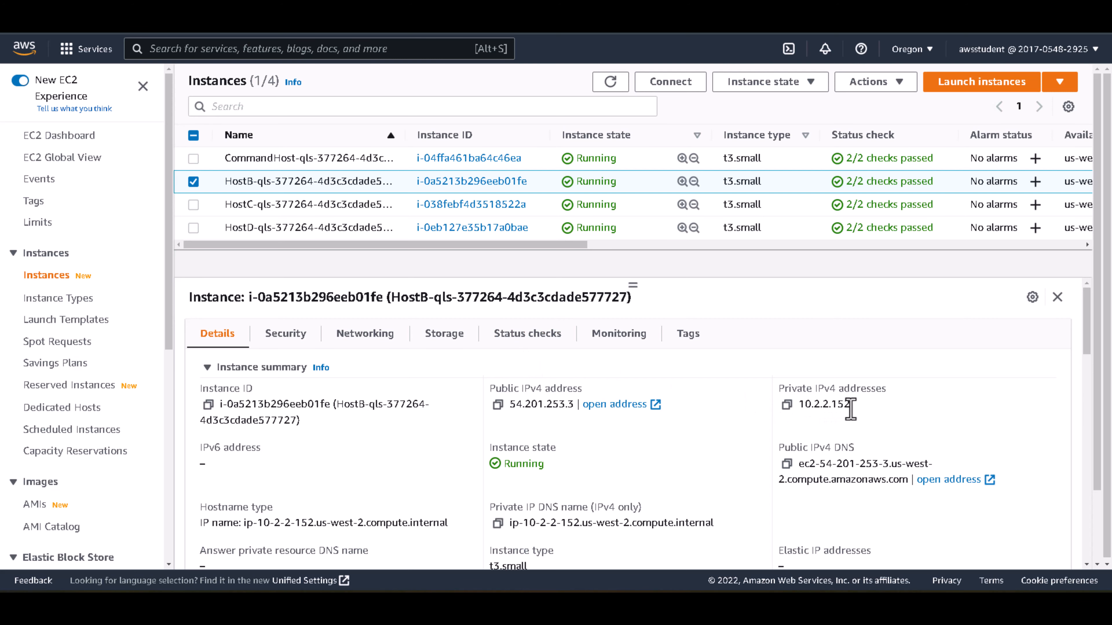
{"action": "left_click", "coordinate": [363, 335]}
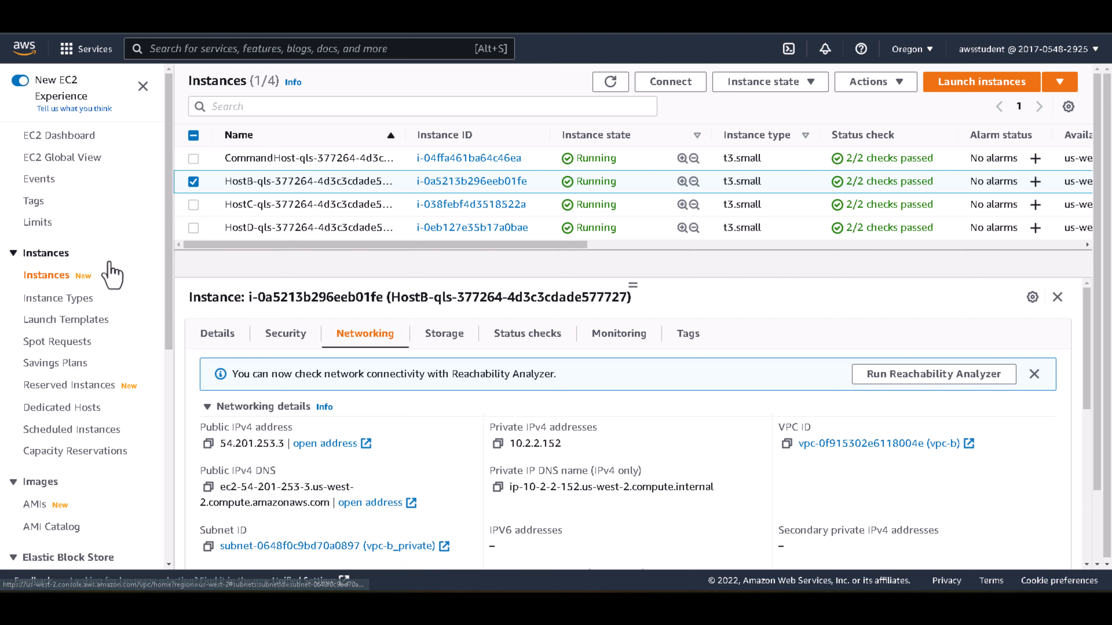
Open the VPC service in a duplicated browser tab and list Your VPCs sorted by name in descending order.
{"action": "right_click", "coordinate": [105, 21]}
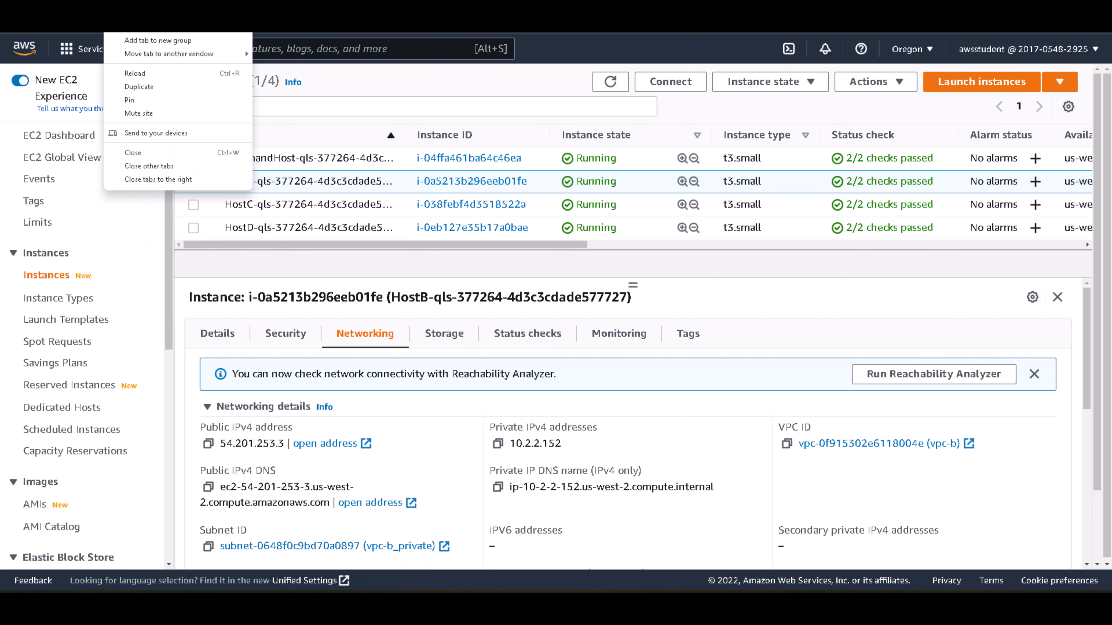
{"action": "left_click", "coordinate": [170, 86]}
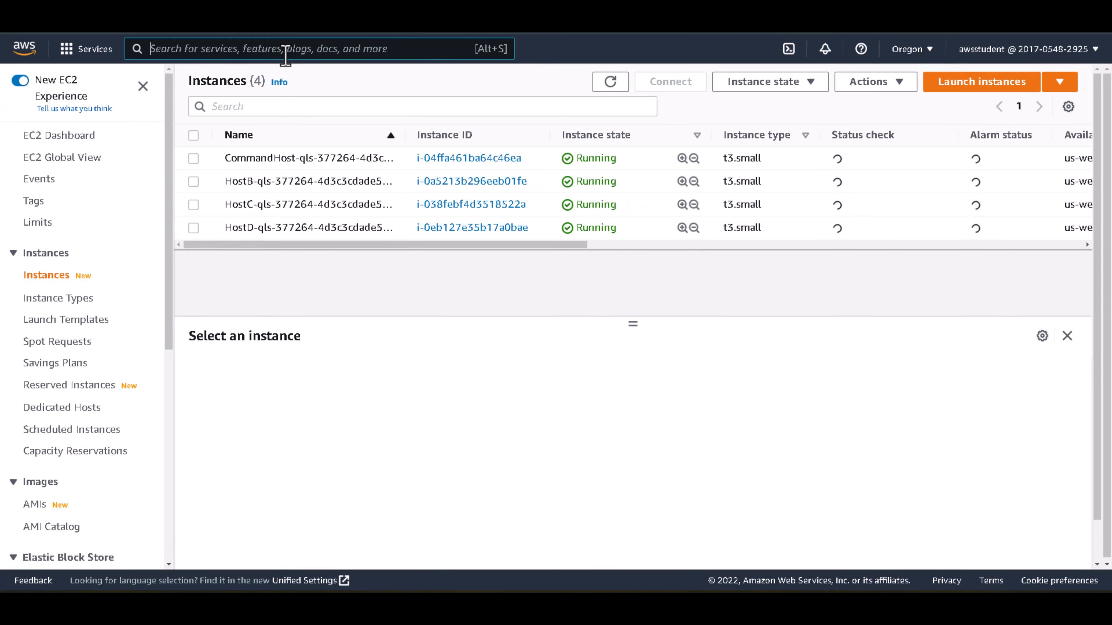
{"action": "type", "text": "vpc"}
{"action": "left_click", "coordinate": [307, 131]}
{"action": "left_click", "coordinate": [48, 266]}
{"action": "left_click", "coordinate": [242, 154]}
{"action": "left_click", "coordinate": [242, 153]}
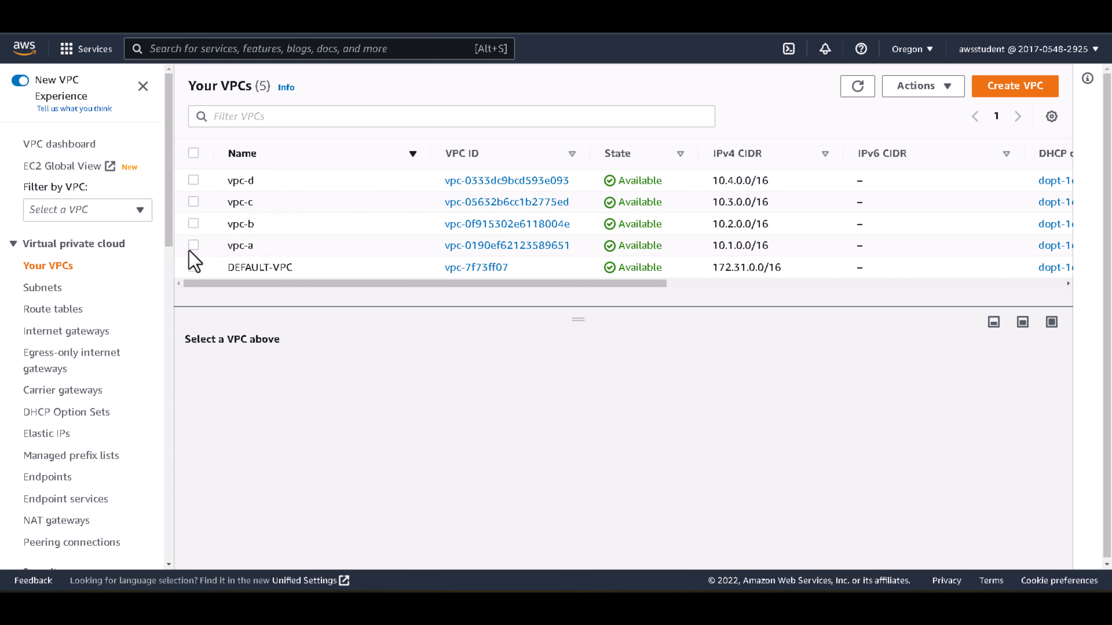
Inspect the details of vpc-a, vpc-b, vpc-c and vpc-d one after another.
{"action": "left_click", "coordinate": [193, 247]}
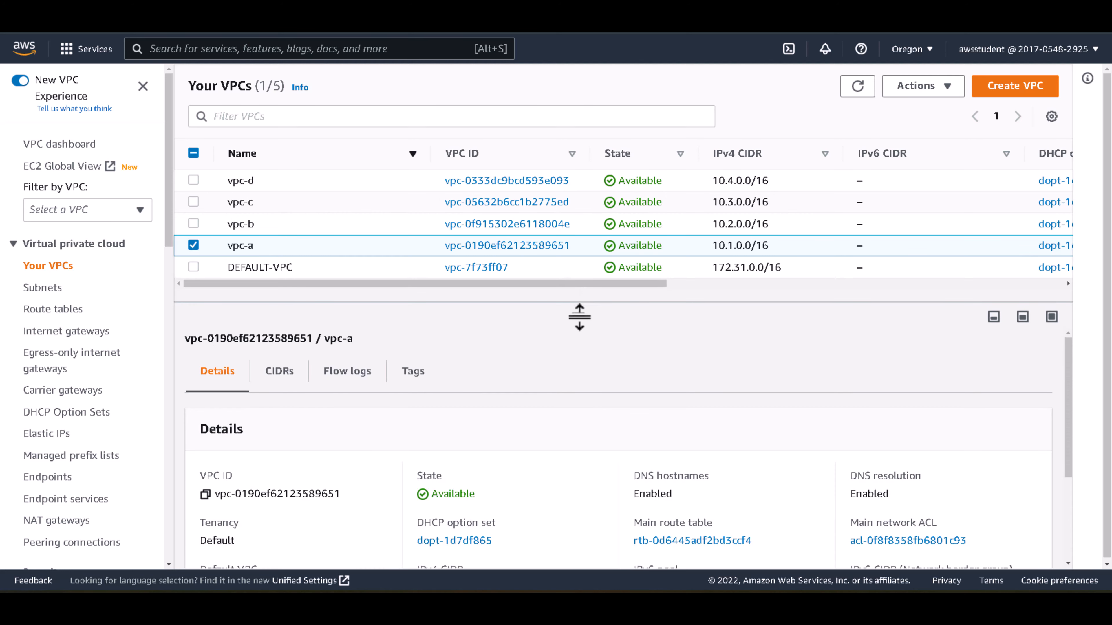
{"action": "scroll", "coordinate": [856, 427], "scroll_direction": "down", "scroll_amount": 2}
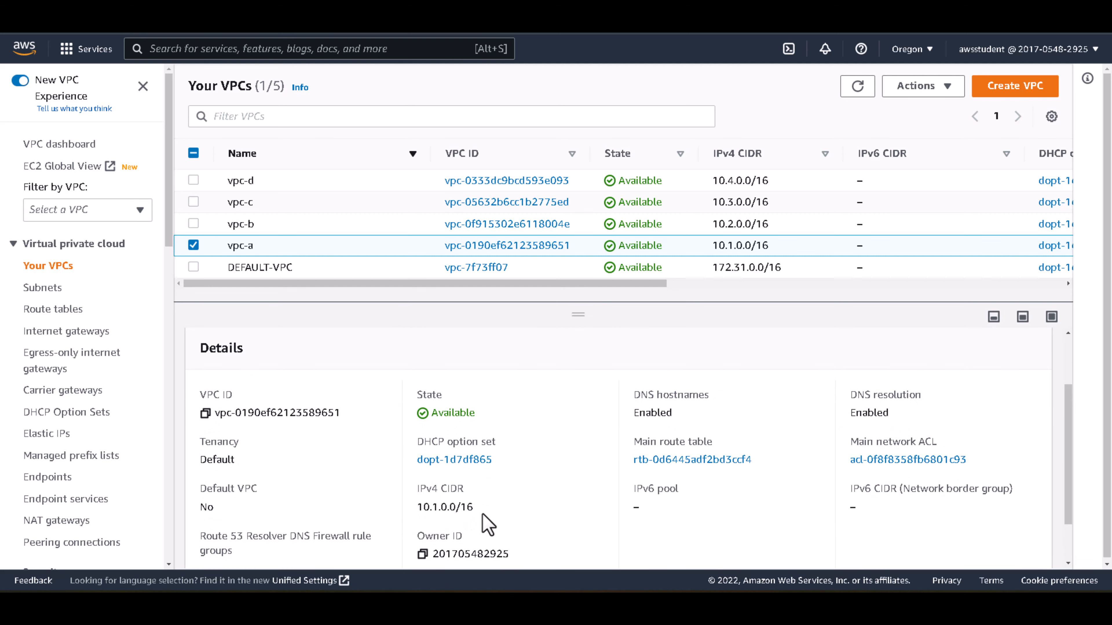
{"action": "left_click", "coordinate": [193, 245]}
{"action": "left_click", "coordinate": [194, 224]}
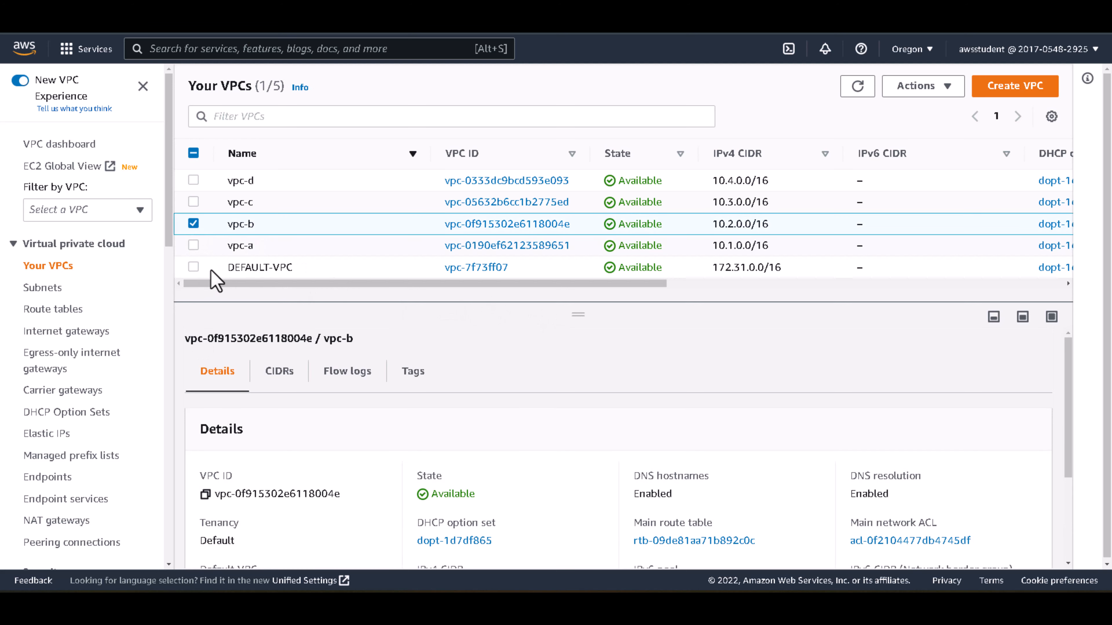
{"action": "left_click", "coordinate": [194, 224]}
{"action": "left_click", "coordinate": [193, 202]}
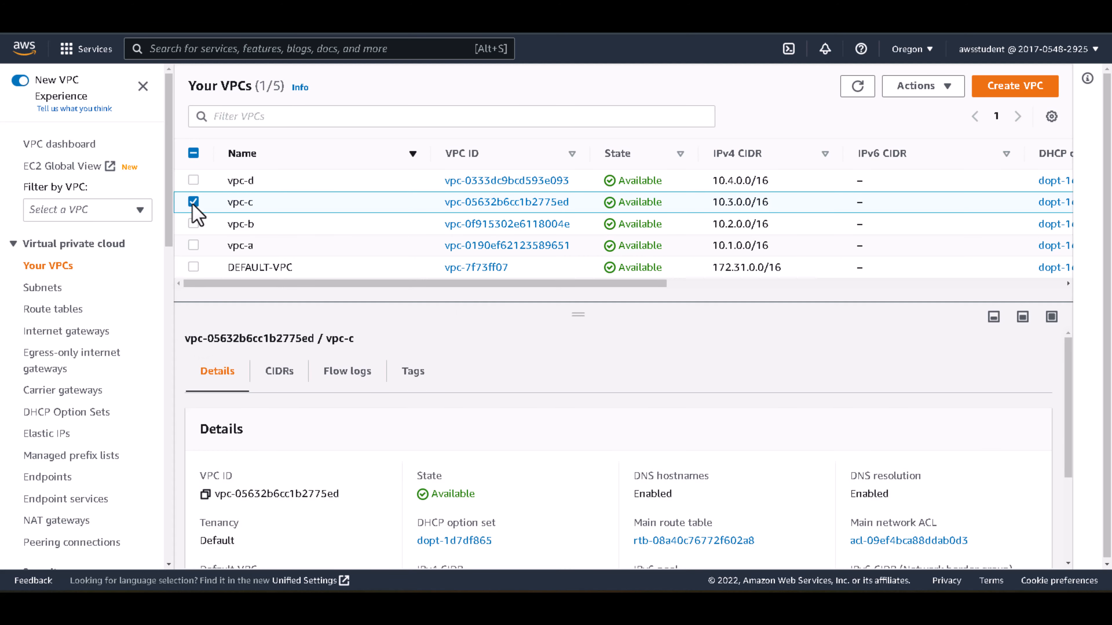
{"action": "left_click", "coordinate": [193, 202]}
{"action": "left_click", "coordinate": [193, 180]}
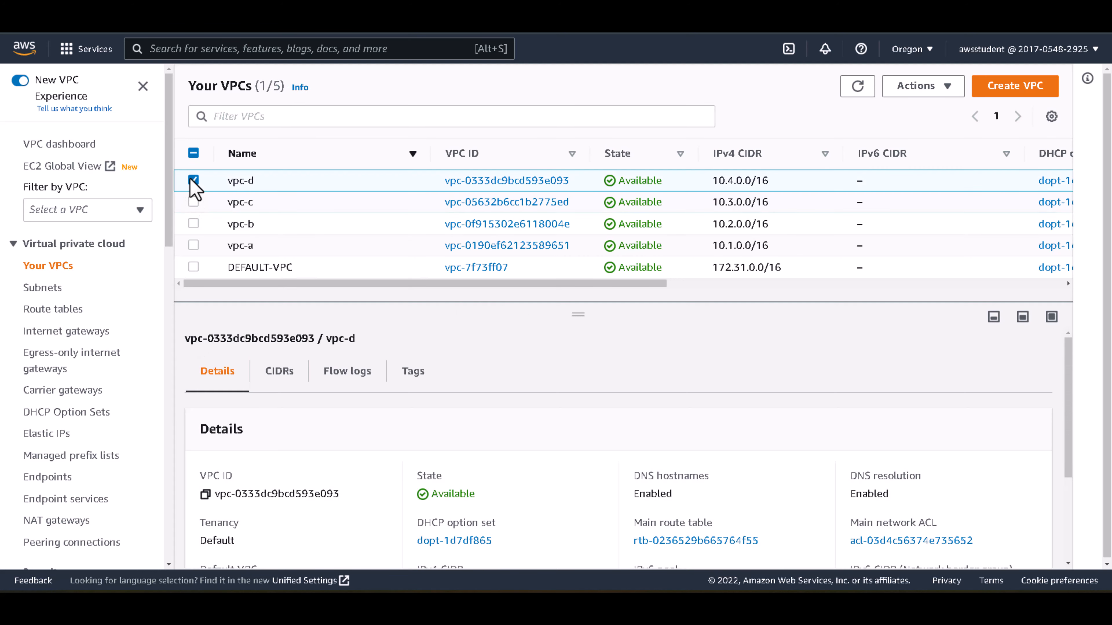
List the subnets sorted by name in descending order and select the vpc-a_public subnet.
{"action": "left_click", "coordinate": [39, 288]}
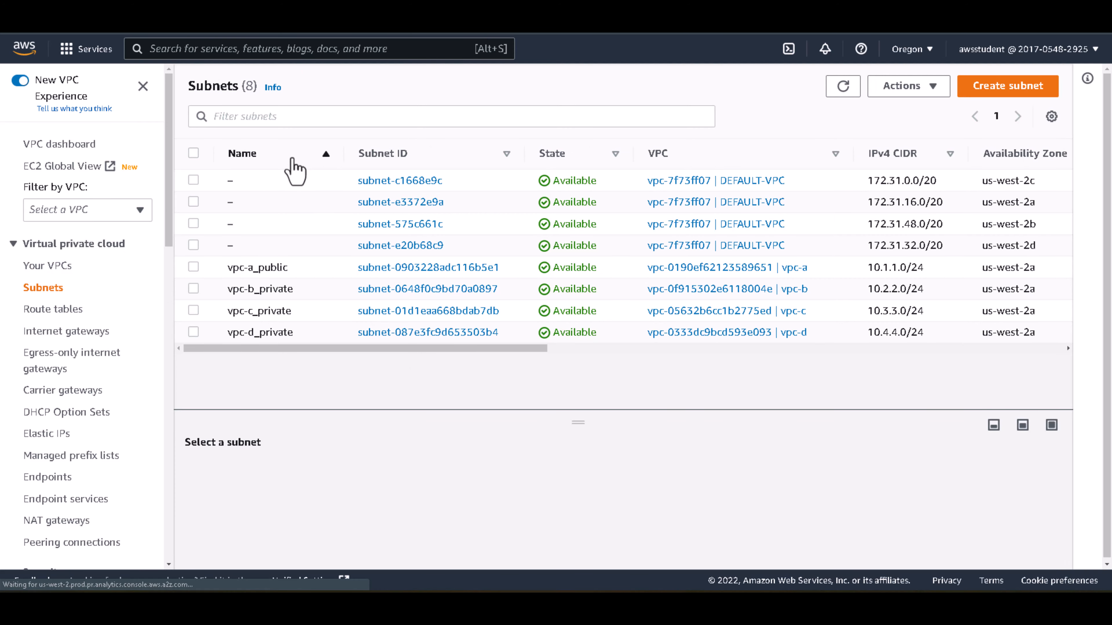
{"action": "left_click", "coordinate": [292, 159]}
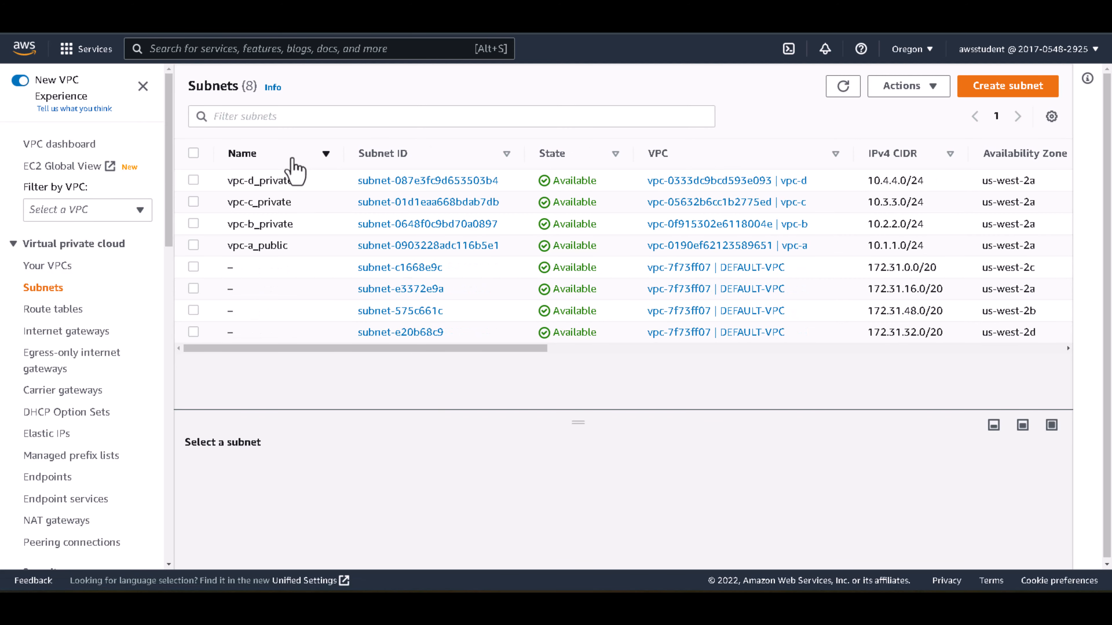
{"action": "left_click", "coordinate": [193, 245]}
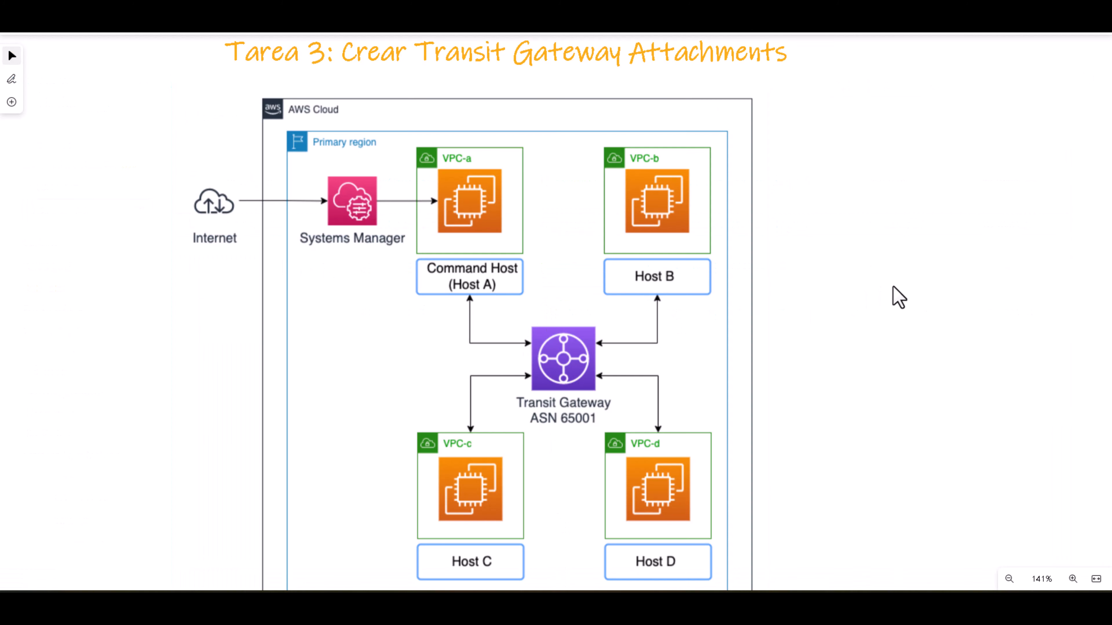
Review the "Tarea 1: Topología de red actual" diagram on the whiteboard and return to the subnet list.
{"action": "scroll", "coordinate": [898, 298], "scroll_direction": "up", "scroll_amount": 20}
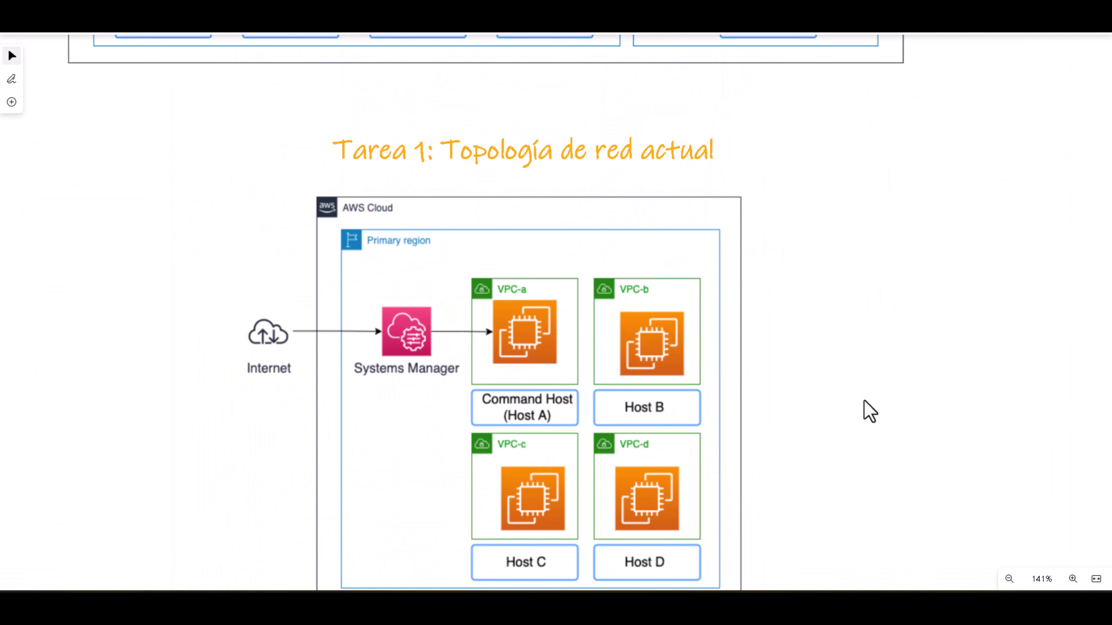
{"action": "scroll", "coordinate": [885, 481], "scroll_direction": "up", "scroll_amount": 3}
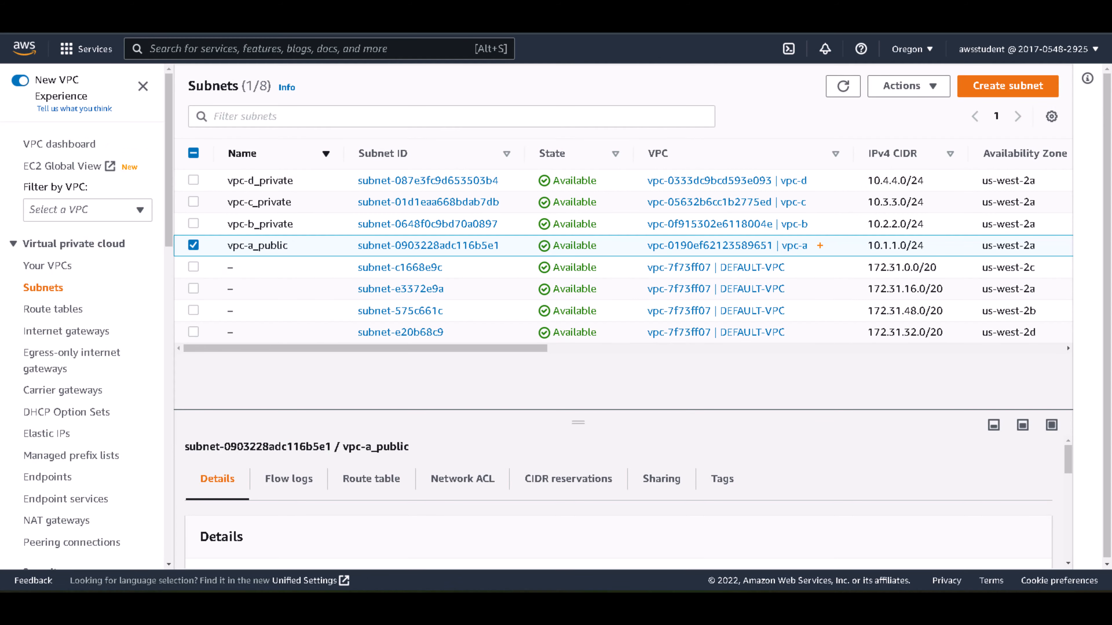
{"action": "key", "text": "Escape"}
Show the route table of the vpc-a_public subnet in an enlarged details pane and examine its local and internet gateway routes.
{"action": "left_click", "coordinate": [371, 479]}
{"action": "left_click_drag", "start_coordinate": [578, 423], "coordinate": [578, 376]}
{"action": "scroll", "coordinate": [578, 481], "scroll_direction": "down", "scroll_amount": 5}
{"action": "key", "text": "ctrl+2"}
{"action": "left_click_drag", "start_coordinate": [188, 520], "coordinate": [568, 537]}
{"action": "left_click_drag", "start_coordinate": [655, 553], "coordinate": [725, 552]}
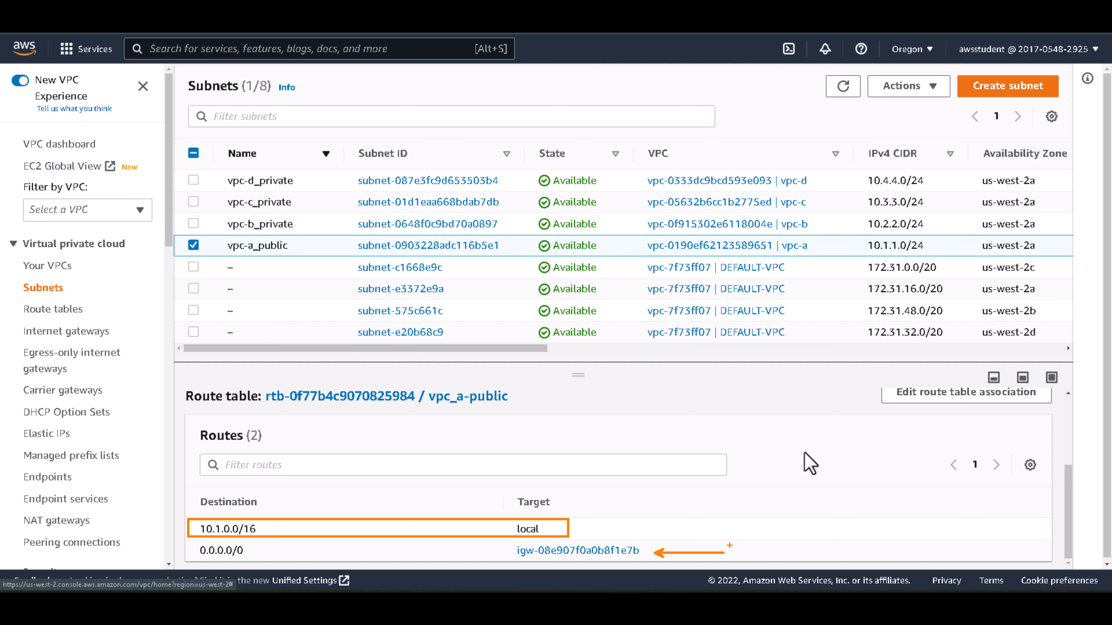
{"action": "left_click", "coordinate": [914, 396]}
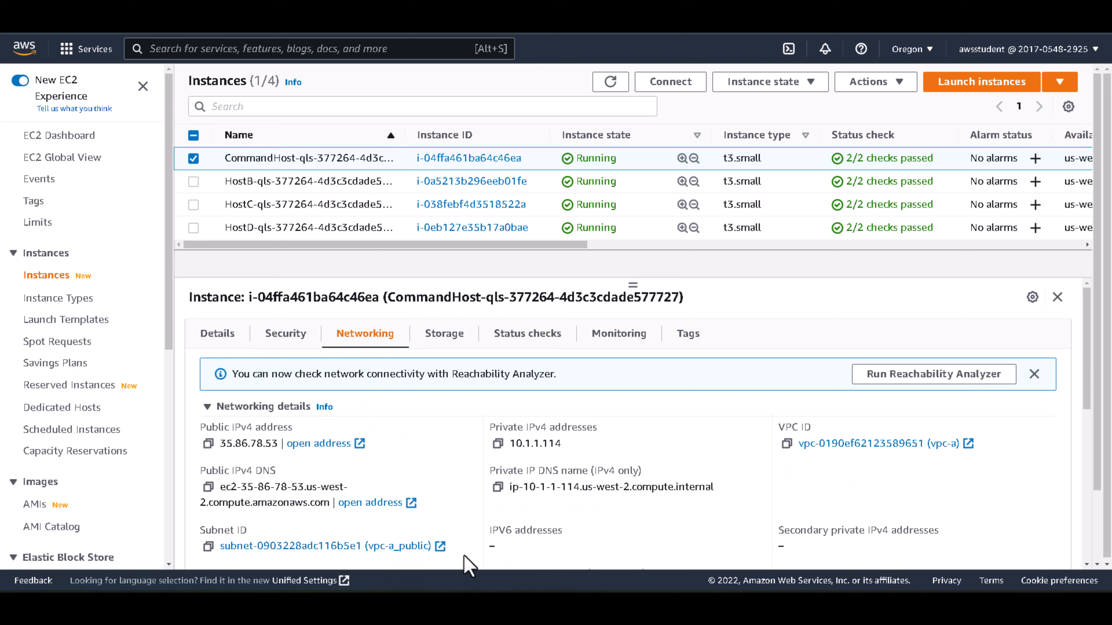
Examine the CommandHost instance's subnet, public IPv4 address and private IPv4 address in its networking details.
{"action": "key", "text": "ctrl+2"}
{"action": "left_click_drag", "start_coordinate": [420, 538], "coordinate": [490, 463]}
{"action": "left_click_drag", "start_coordinate": [375, 441], "coordinate": [411, 439]}
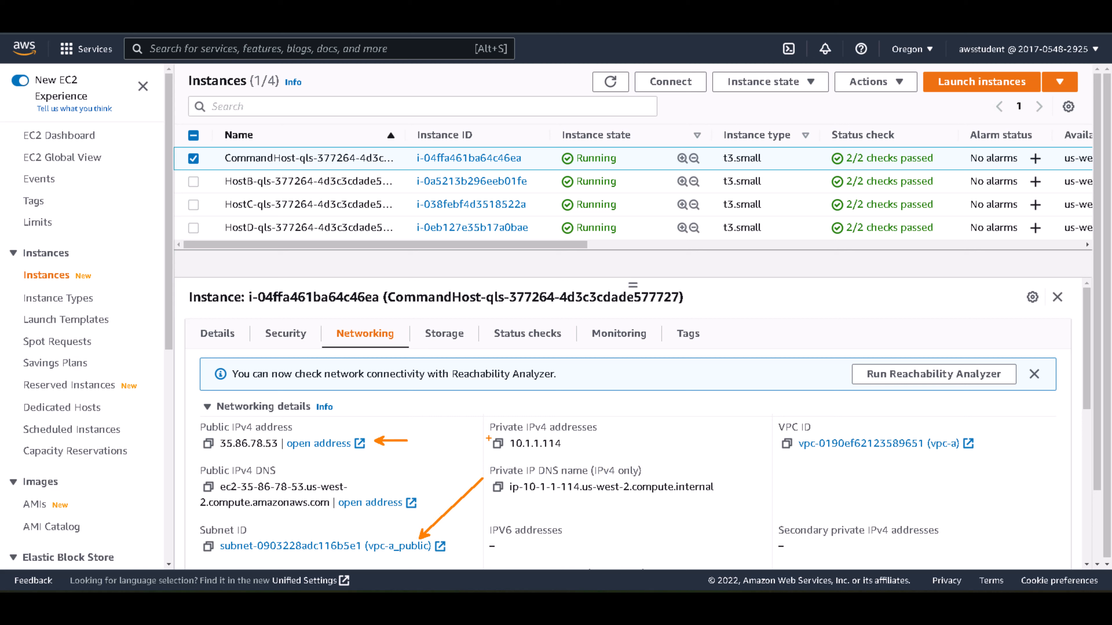
{"action": "left_click_drag", "start_coordinate": [586, 442], "coordinate": [614, 440]}
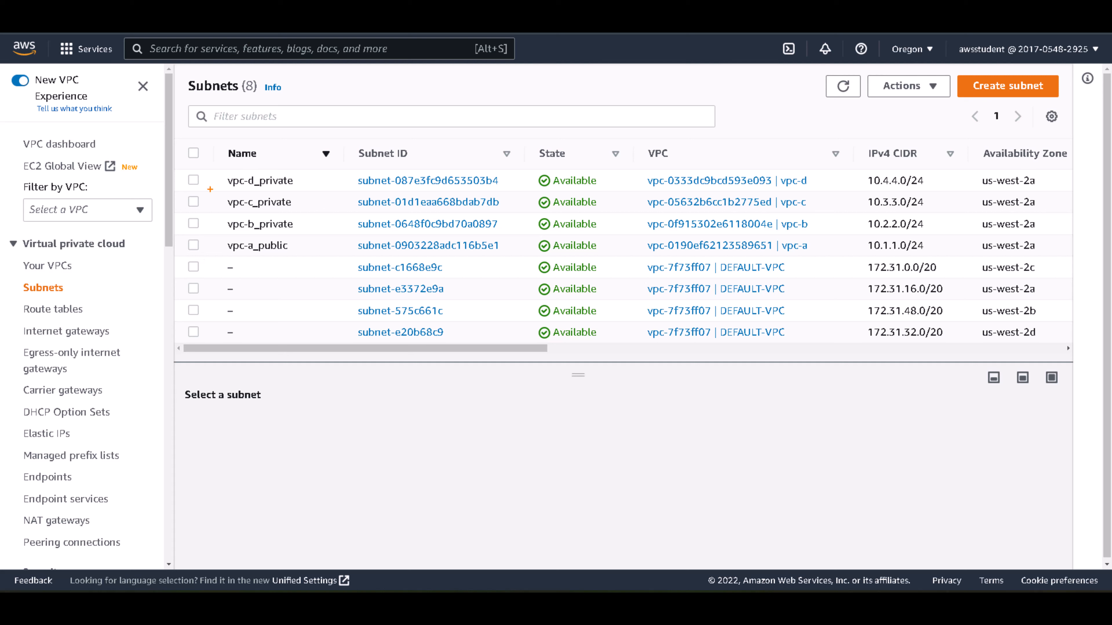
Review the vpc-b_private, vpc-c_private and vpc-d_private subnets and the VPC each belongs to.
{"action": "left_click_drag", "start_coordinate": [215, 160], "coordinate": [304, 232]}
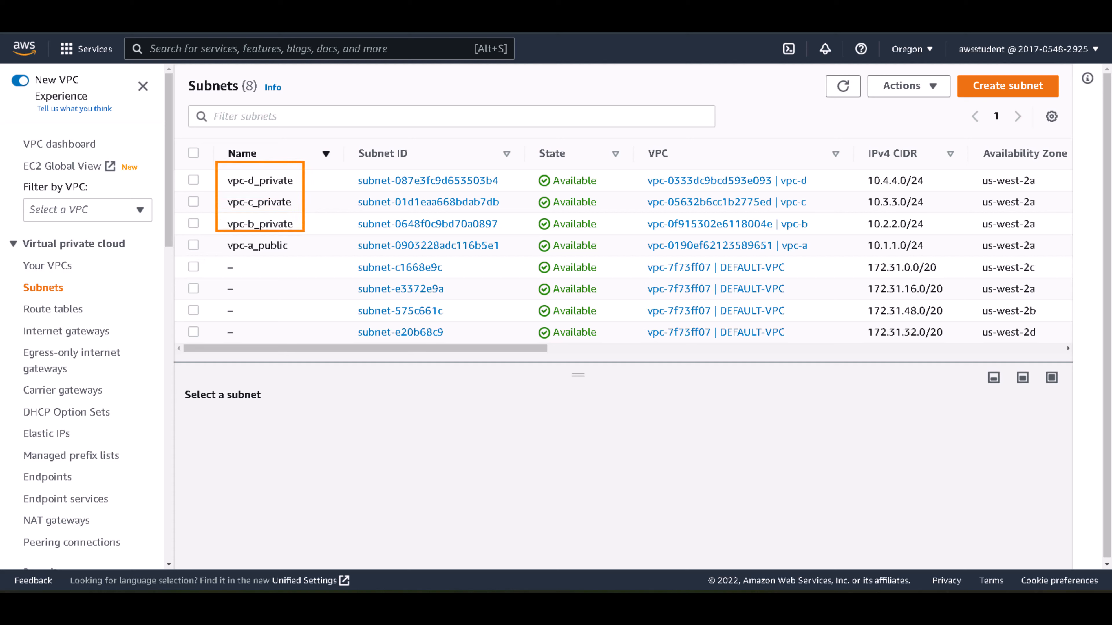
{"action": "left_click_drag", "start_coordinate": [836, 224], "coordinate": [817, 224]}
{"action": "mouse_move", "coordinate": [818, 201]}
{"action": "left_mouse_down"}
{"action": "mouse_move", "coordinate": [828, 202]}
{"action": "mouse_move", "coordinate": [832, 180]}
{"action": "left_mouse_up"}
{"action": "key", "text": "Escape"}
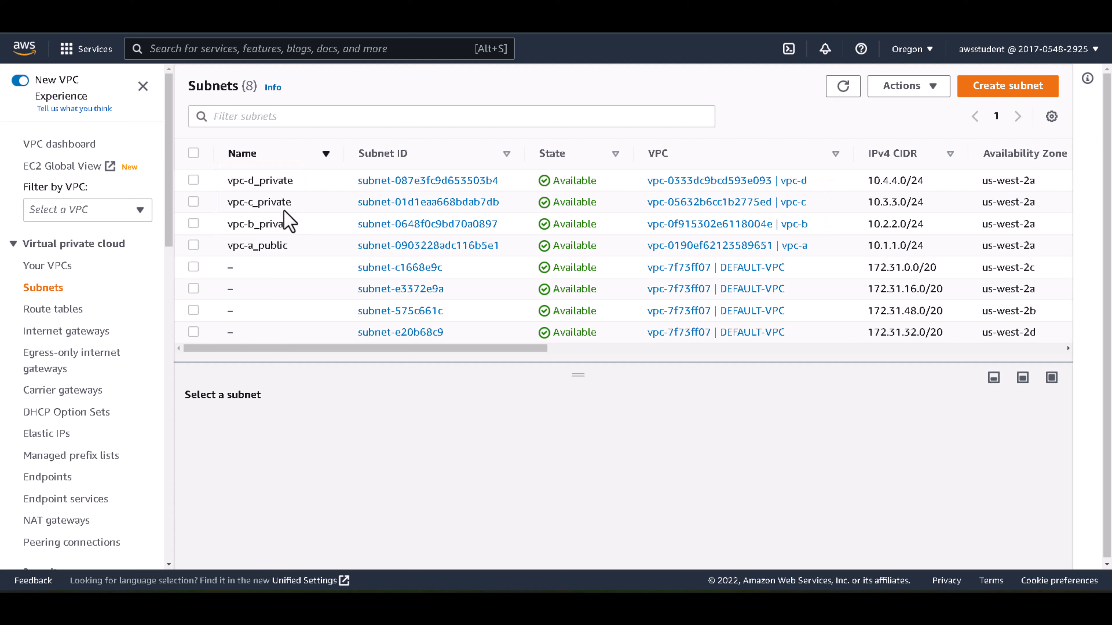
Examine the details of the vpc-b_private and vpc-d_private subnets in an enlarged details pane and clear the selection.
{"action": "left_click", "coordinate": [193, 224]}
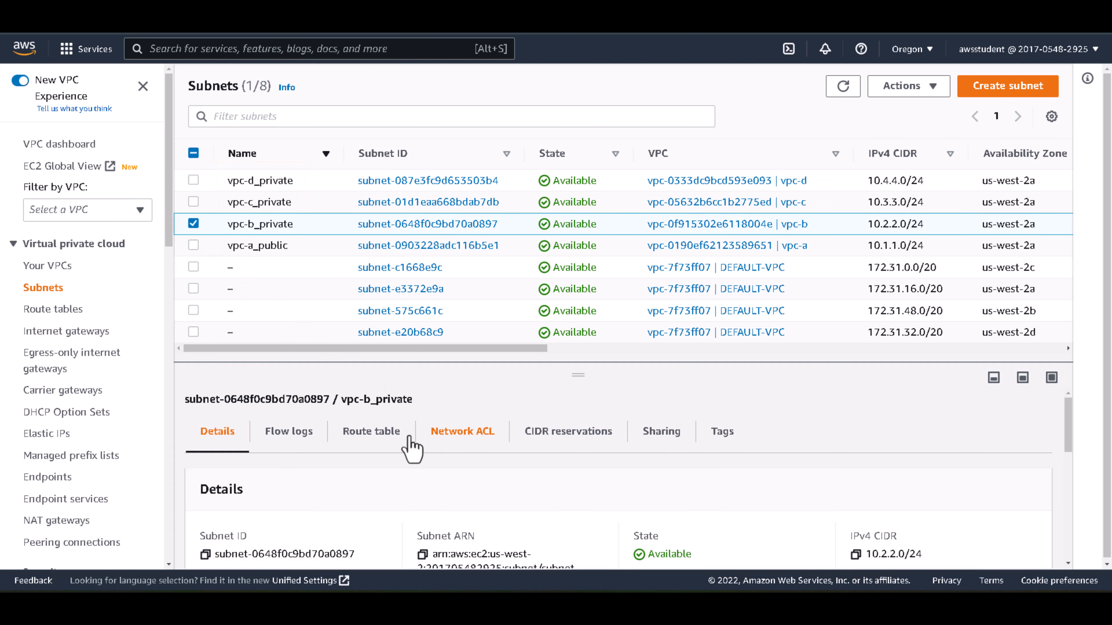
{"action": "left_click_drag", "start_coordinate": [1072, 417], "coordinate": [1072, 442]}
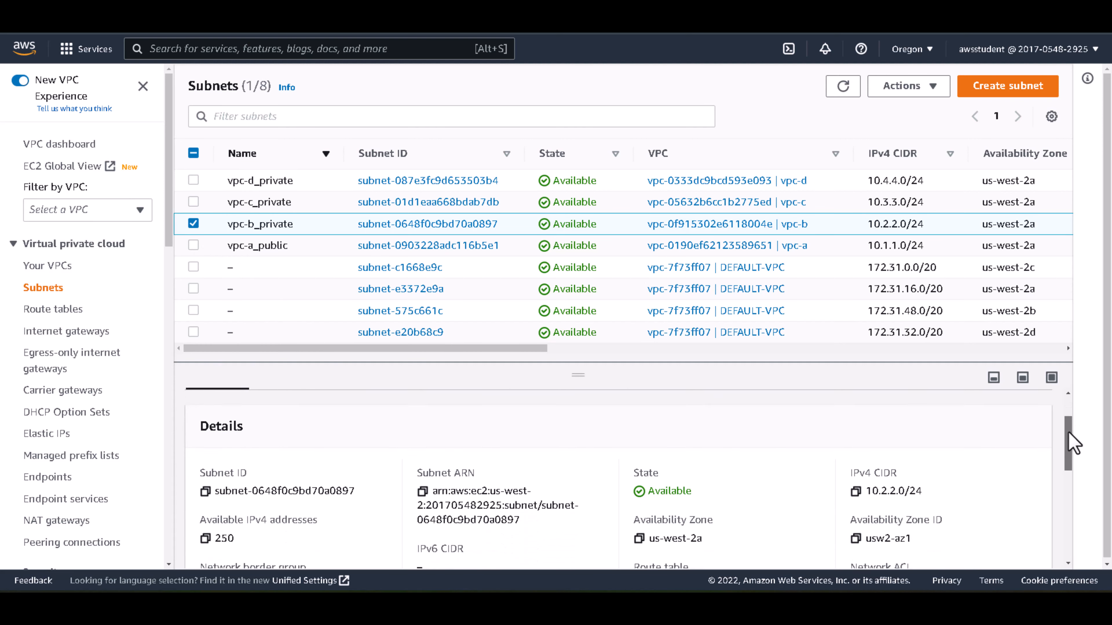
{"action": "left_click_drag", "start_coordinate": [570, 378], "coordinate": [578, 263]}
{"action": "left_click", "coordinate": [260, 181]}
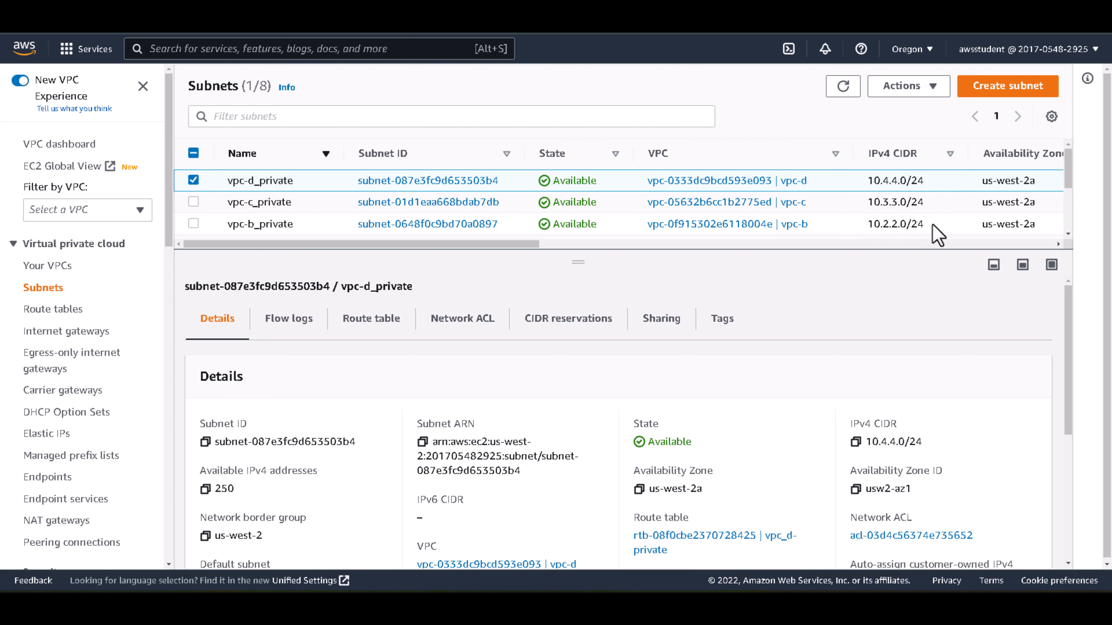
{"action": "left_click", "coordinate": [194, 181]}
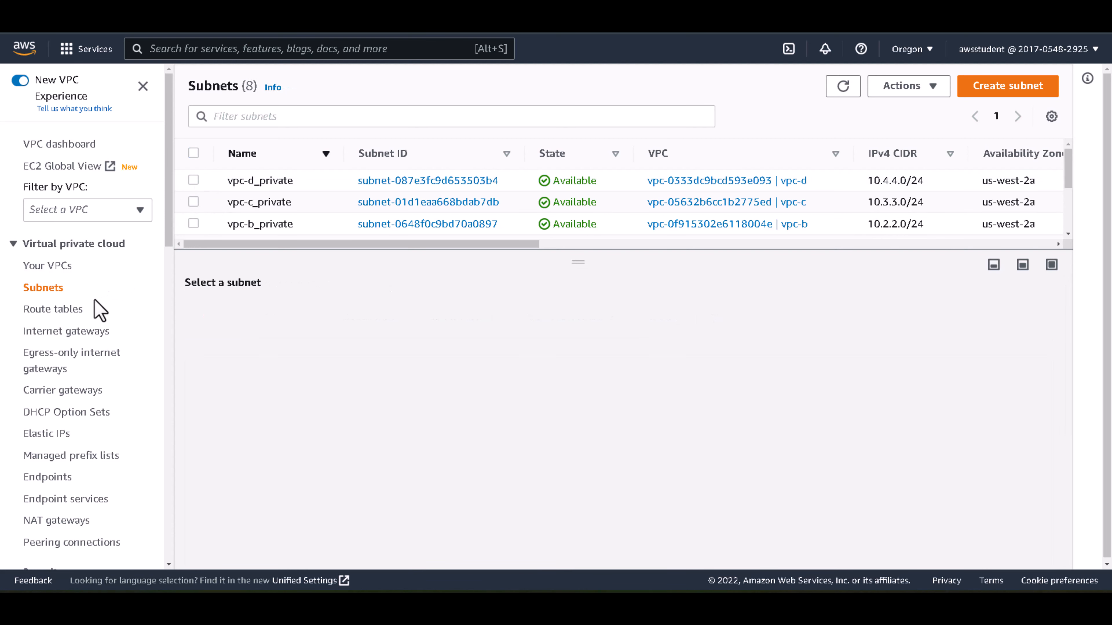
Open the VPC route table list and sort it by name in descending order.
{"action": "left_click", "coordinate": [54, 311]}
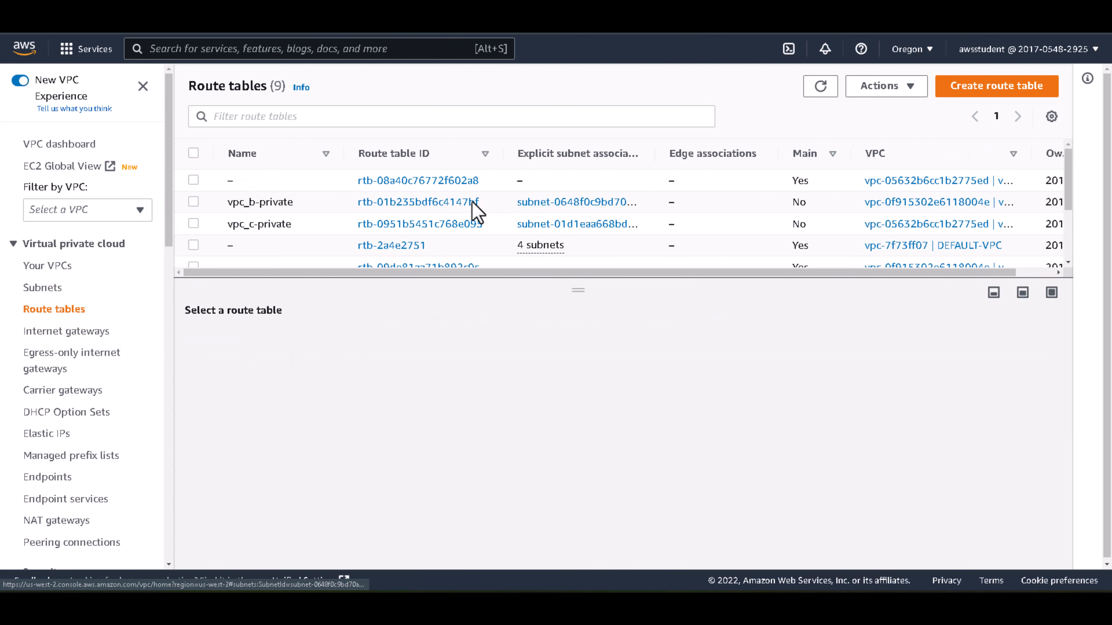
{"action": "left_click", "coordinate": [273, 153]}
{"action": "left_click", "coordinate": [273, 153]}
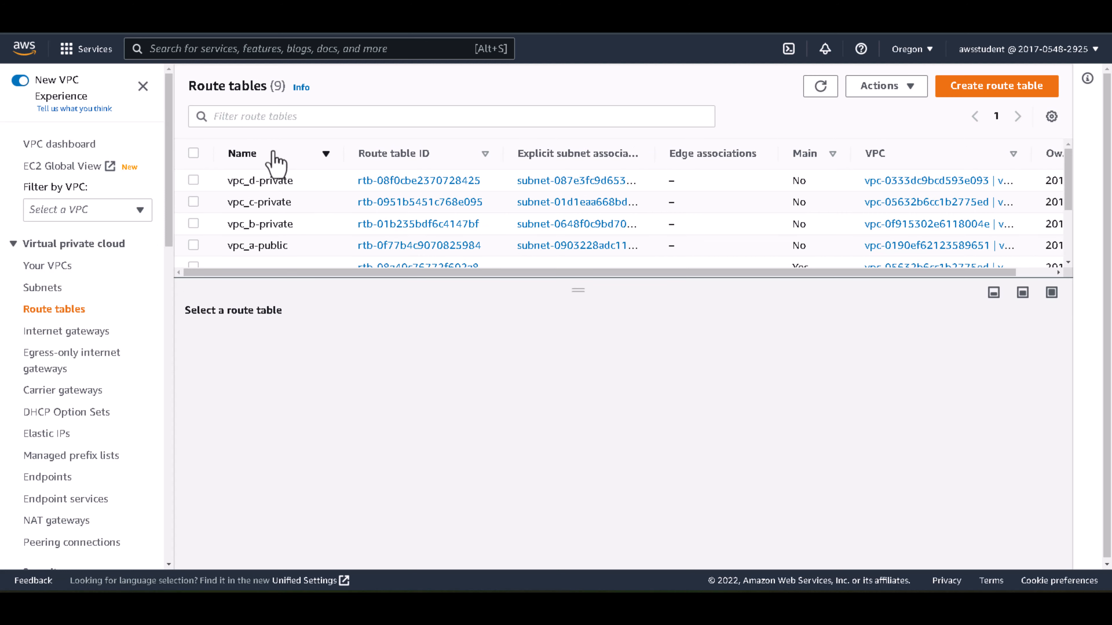
Examine the routes of the vpc_a-public route table.
{"action": "left_click", "coordinate": [193, 180]}
{"action": "left_click", "coordinate": [193, 180]}
{"action": "left_click", "coordinate": [193, 245]}
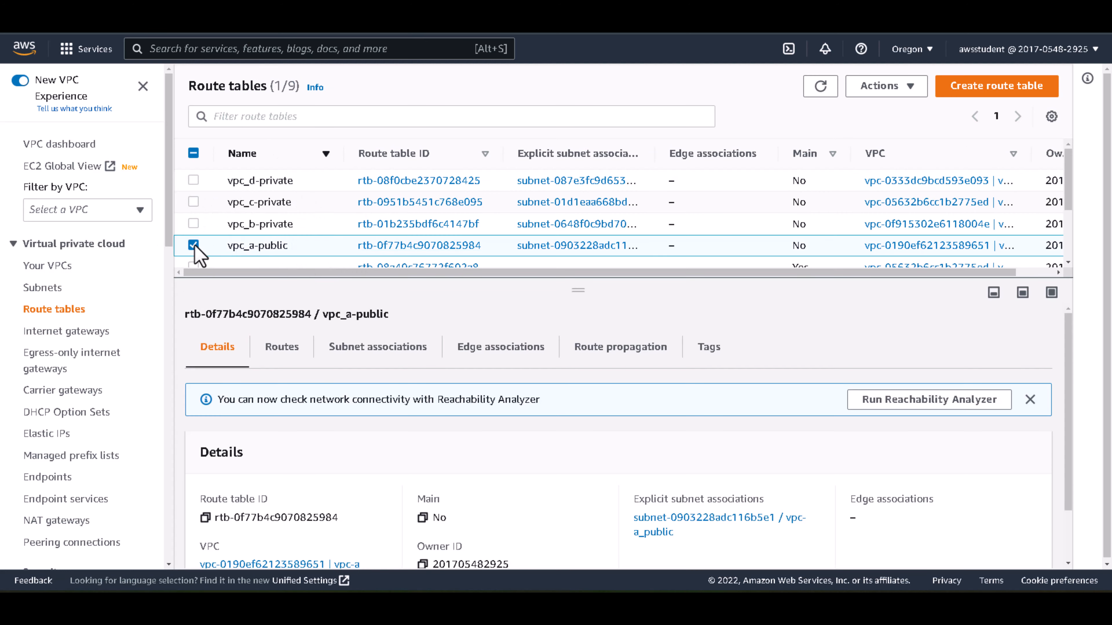
{"action": "left_click", "coordinate": [281, 347]}
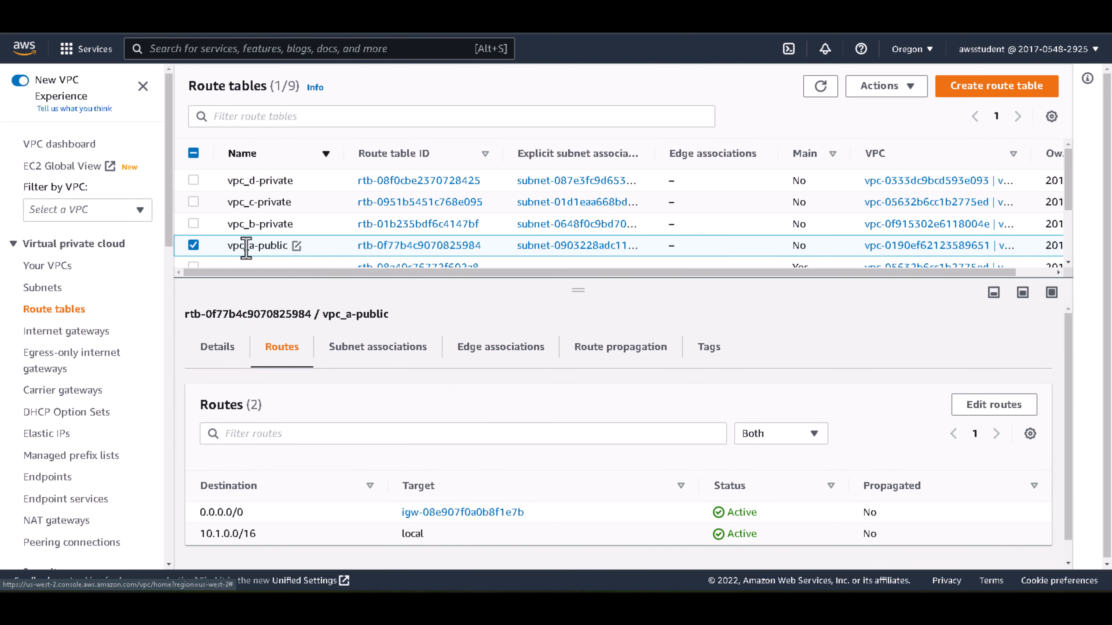
Examine the routes of the vpc_b-private route table and clear the selection.
{"action": "left_click", "coordinate": [194, 244]}
{"action": "left_click", "coordinate": [194, 224]}
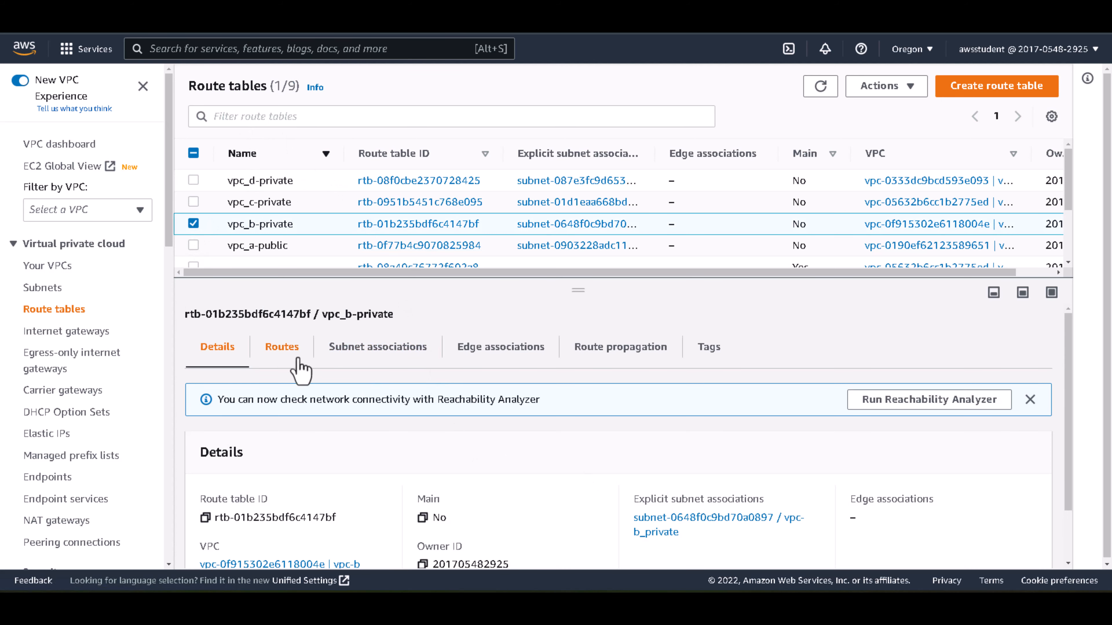
{"action": "left_click", "coordinate": [287, 350]}
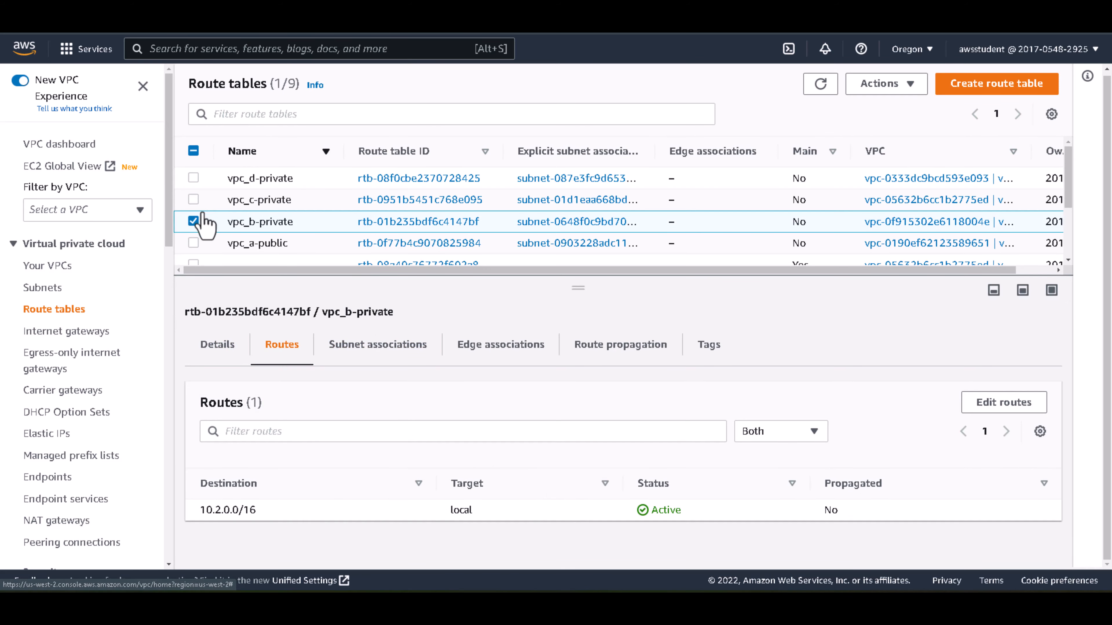
{"action": "left_click", "coordinate": [194, 221]}
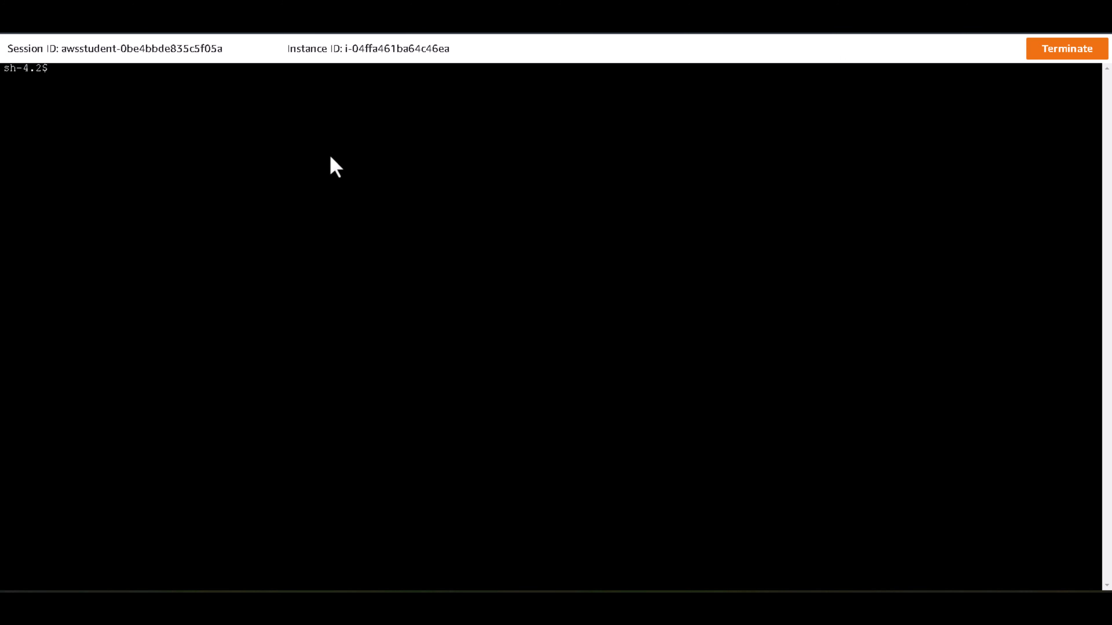
Copy HostB's private IPv4 address from the EC2 instance list and run ping 10.2.2.152 in the CommandHost session.
{"action": "type", "text": "ping"}
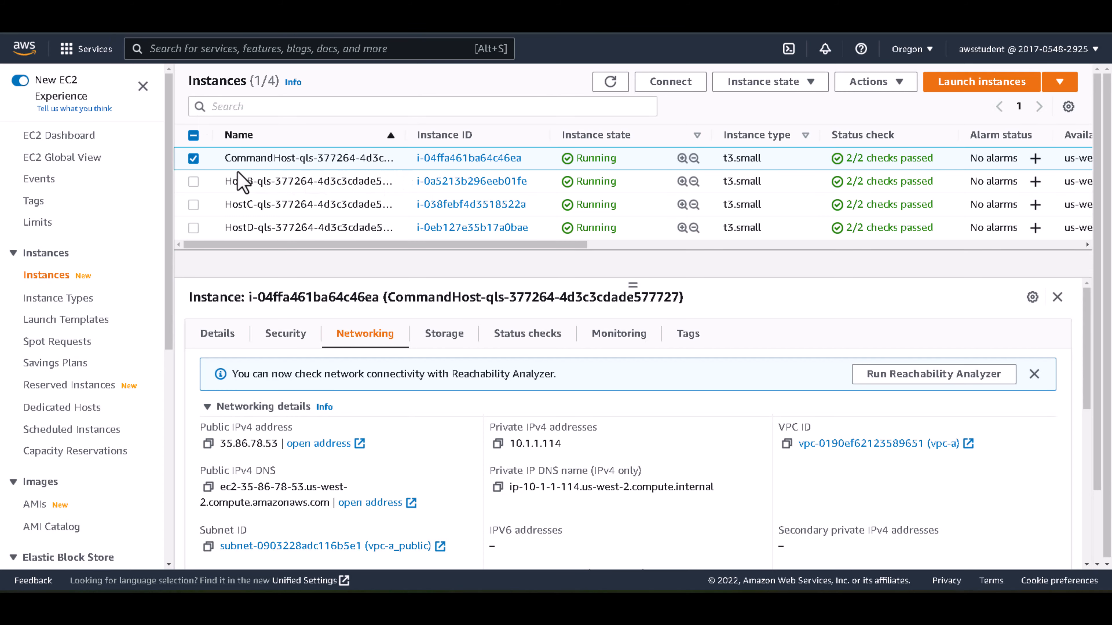
{"action": "left_click", "coordinate": [193, 159]}
{"action": "left_click", "coordinate": [194, 181]}
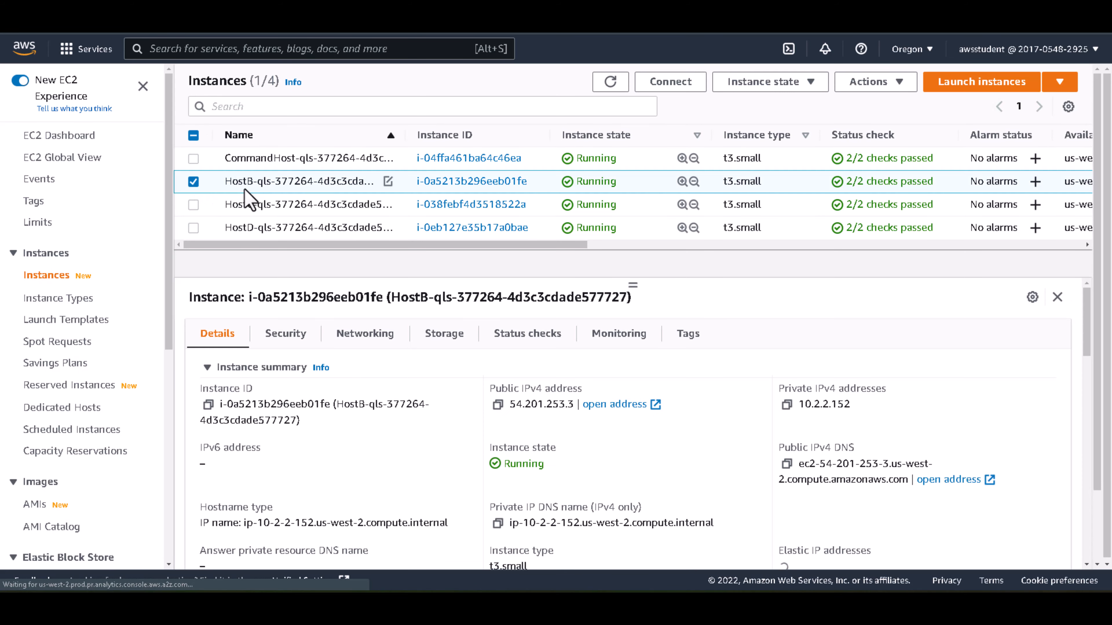
{"action": "left_click", "coordinate": [787, 404]}
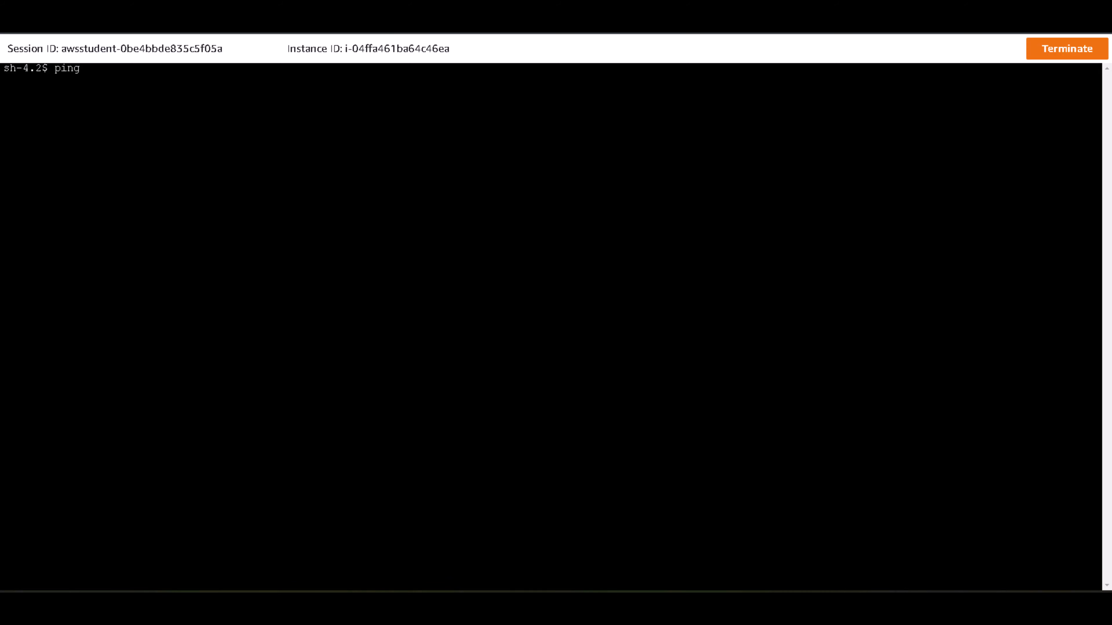
{"action": "right_click", "coordinate": [370, 167]}
{"action": "left_click", "coordinate": [450, 257]}
{"action": "key", "text": "Return"}
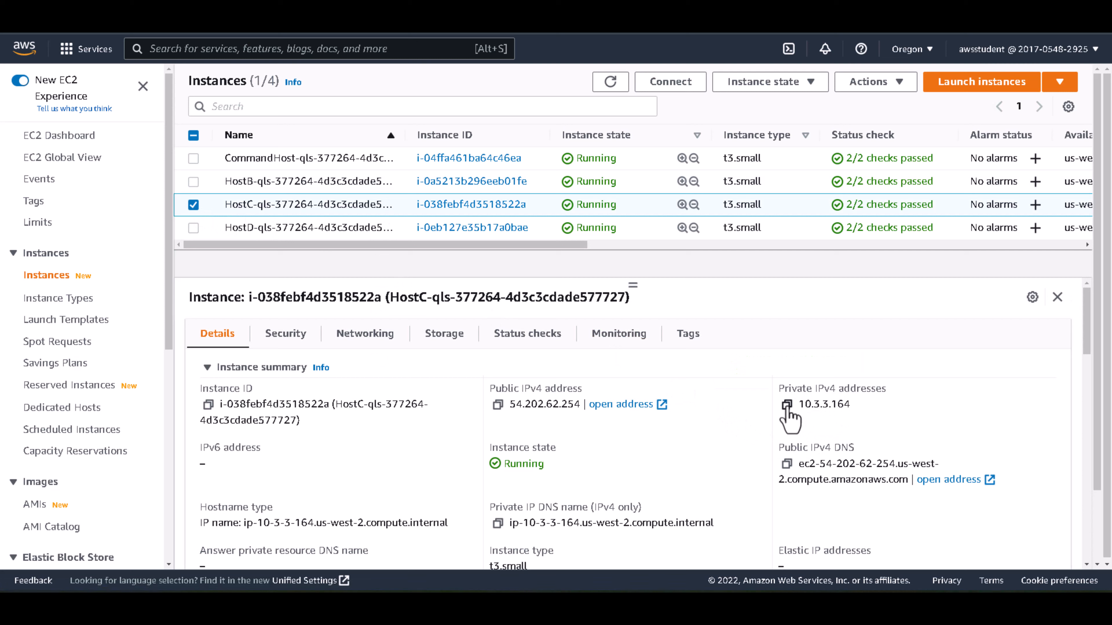
Ping HostC's private address 10.3.3.164 from the CommandHost session, copy HostD's private IPv4 address, and stop the ping.
{"action": "left_click", "coordinate": [786, 404]}
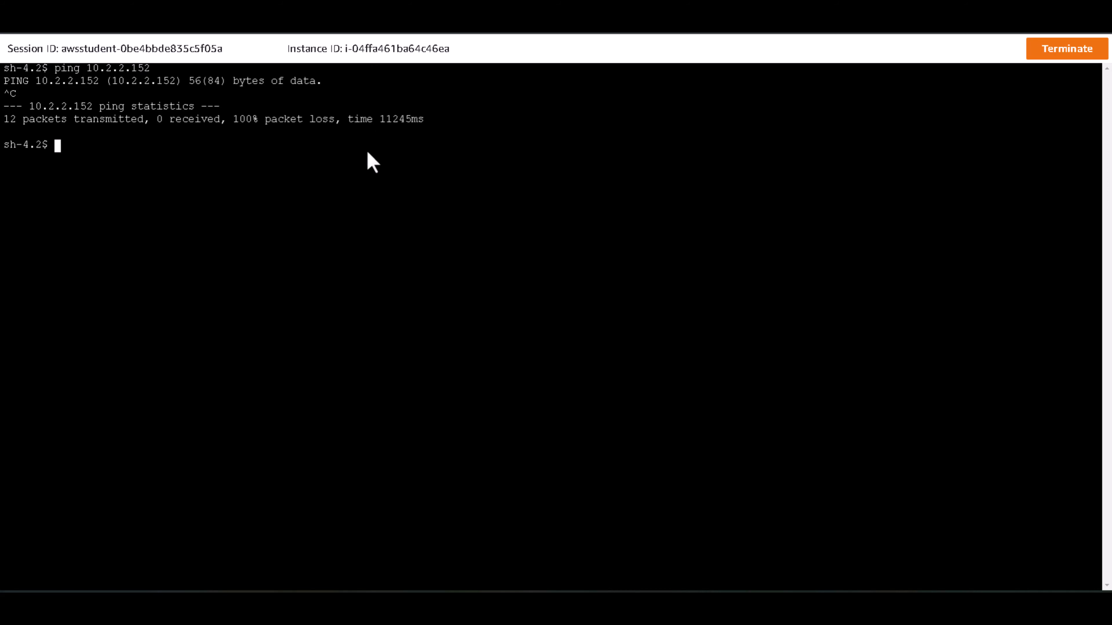
{"action": "type", "text": "ping"}
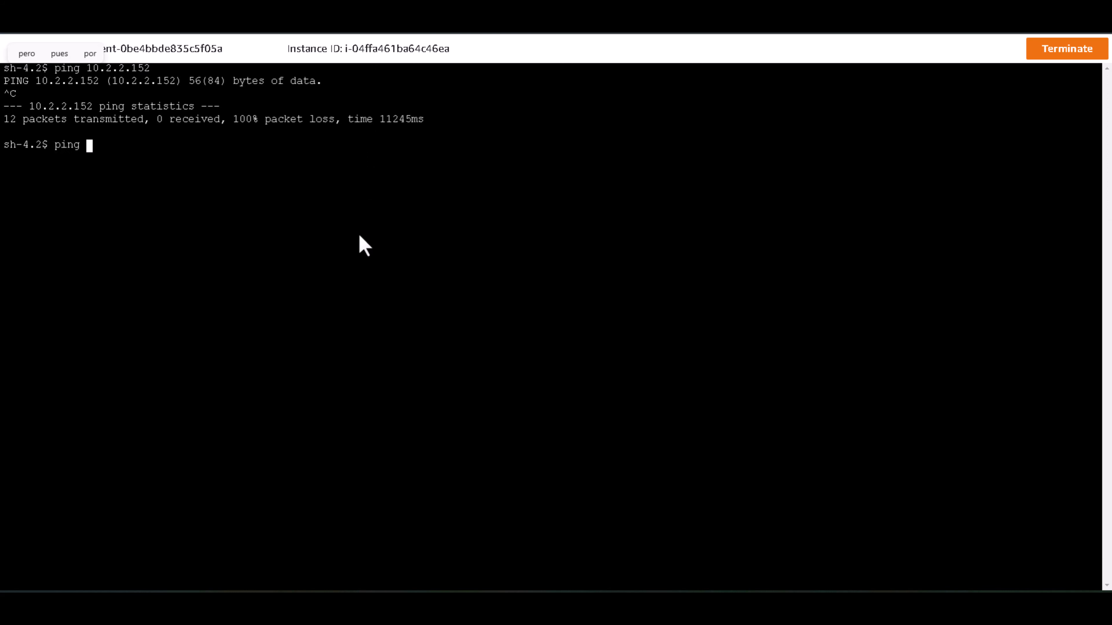
{"action": "left_click", "coordinate": [787, 405]}
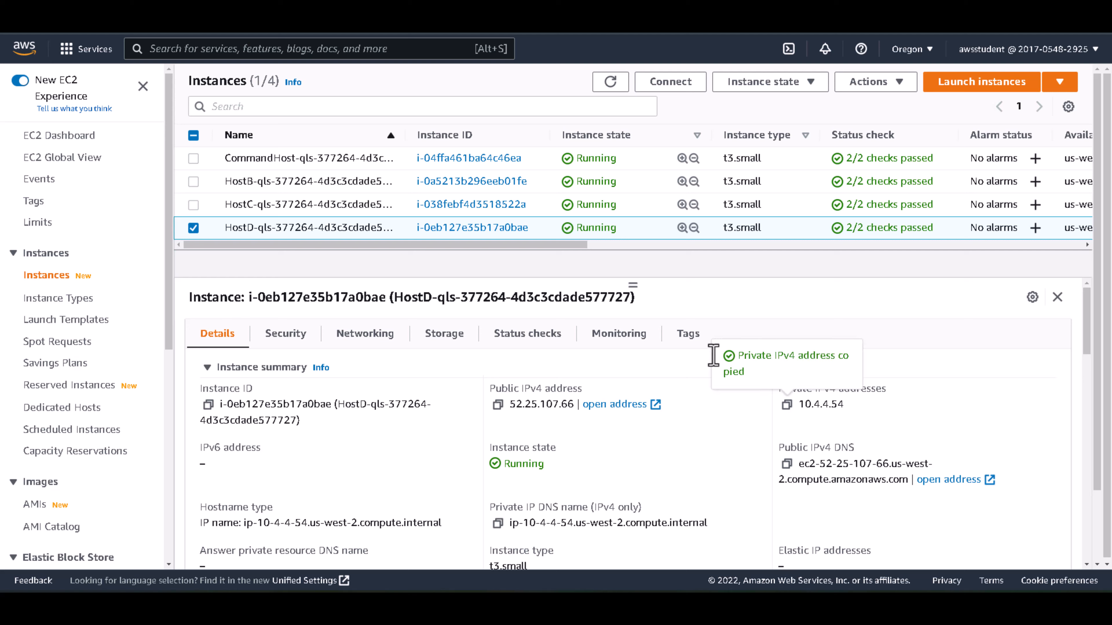
{"action": "left_click", "coordinate": [307, 18]}
{"action": "key", "text": "ctrl+c"}
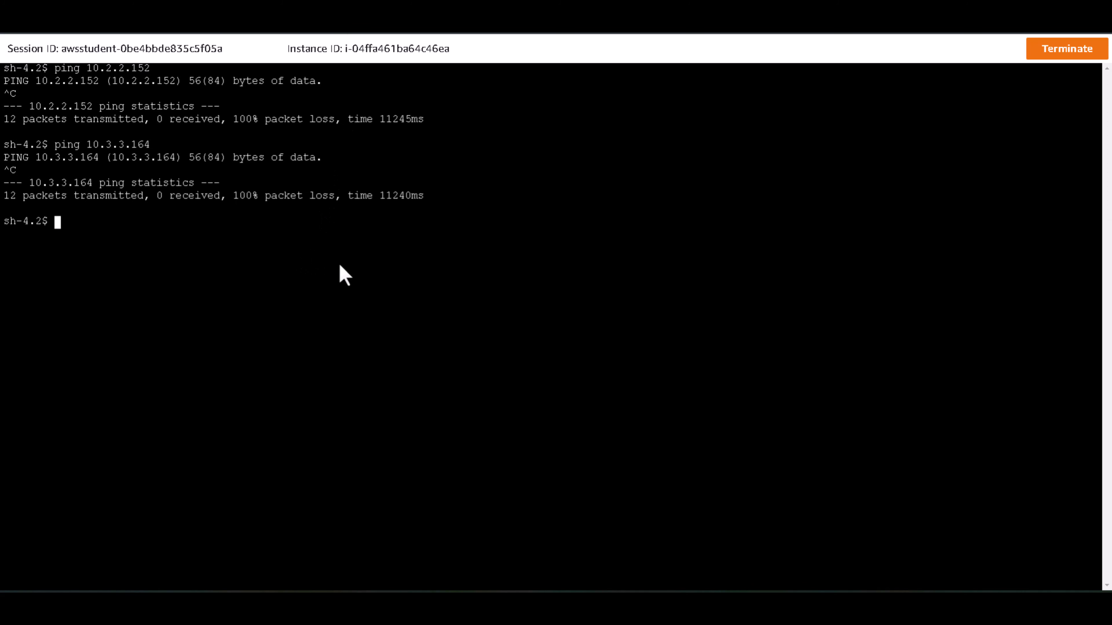
Ping HostD's copied private address from the CommandHost session.
{"action": "type", "text": "ping"}
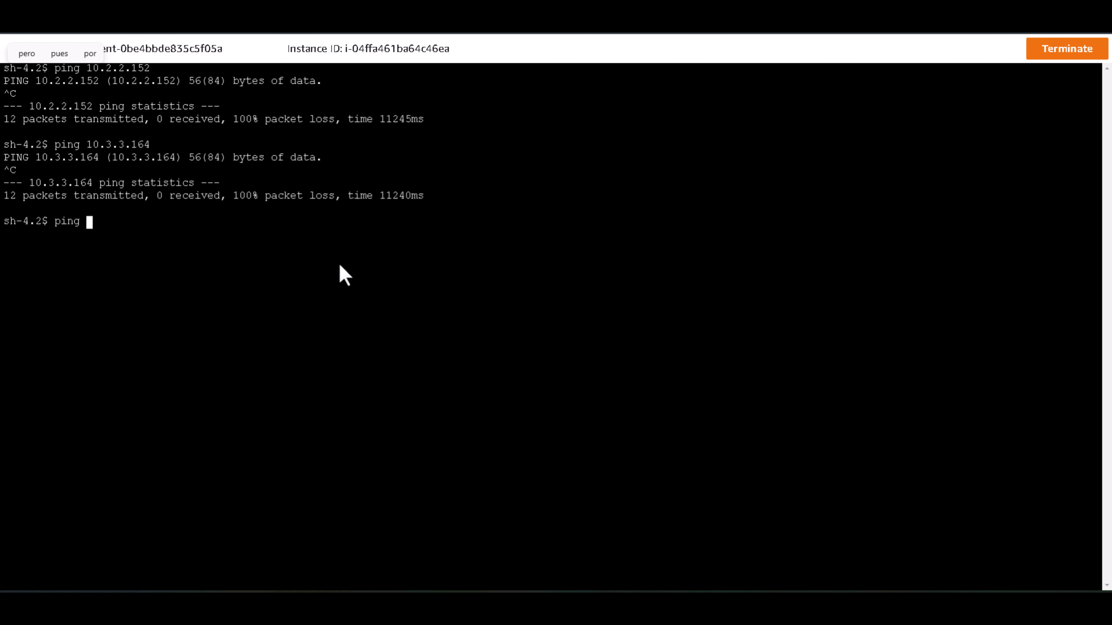
{"action": "right_click", "coordinate": [340, 265]}
{"action": "left_click", "coordinate": [412, 354]}
{"action": "key", "text": "Return"}
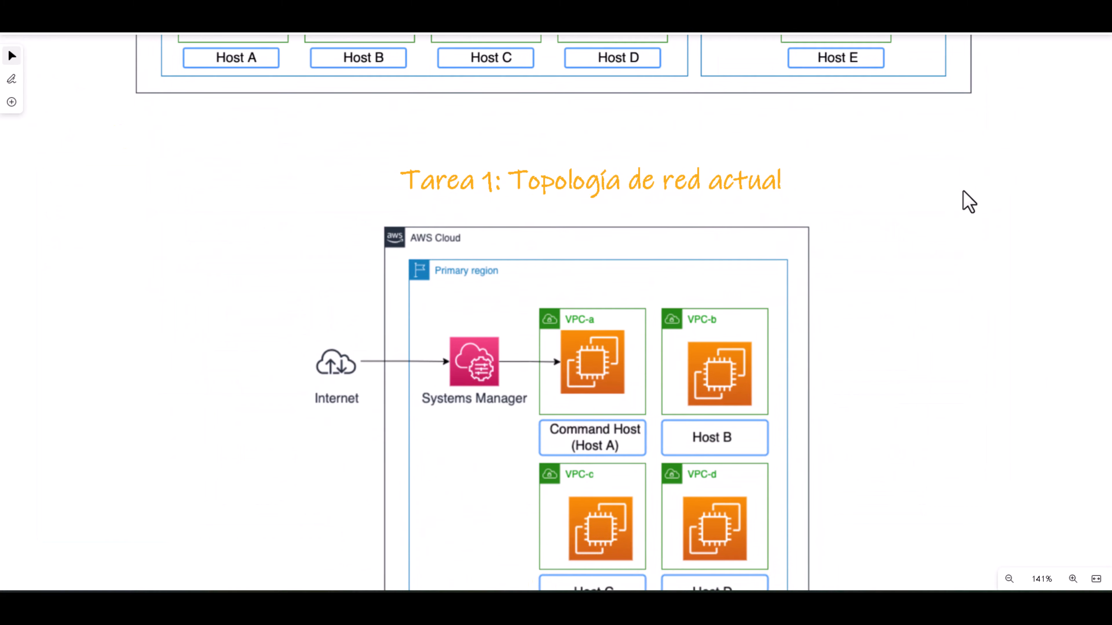
Review the whiteboard's current topology and "Tarea 2: Crear un Transit Gateway" diagrams, and open the transit gateway list in the VPC console.
{"action": "scroll", "coordinate": [963, 198], "scroll_direction": "down", "scroll_amount": 3}
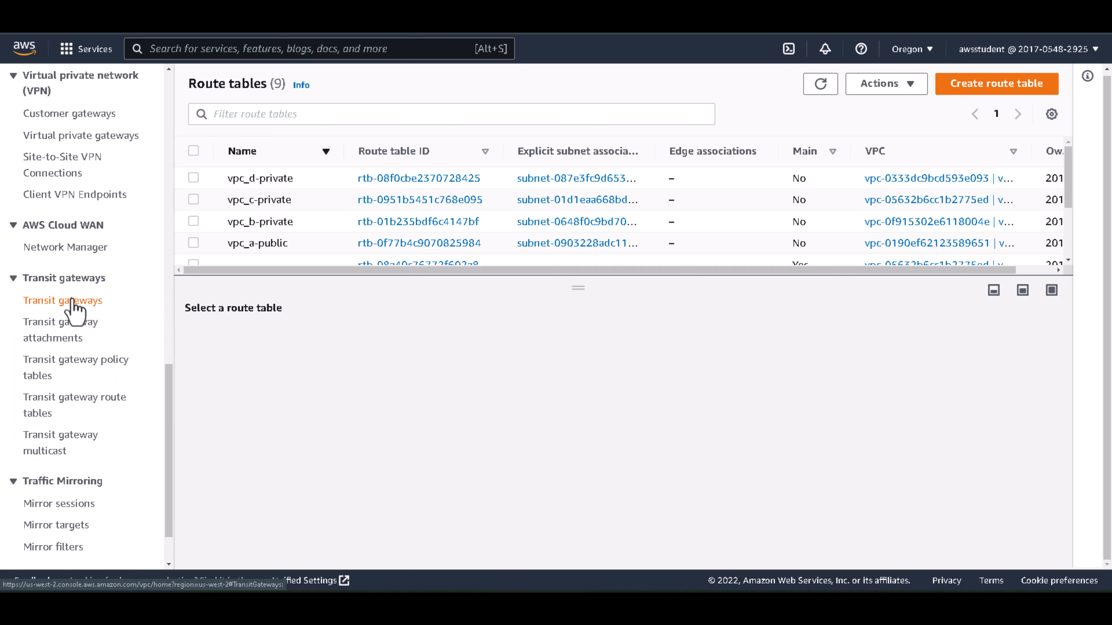
{"action": "left_click", "coordinate": [71, 301]}
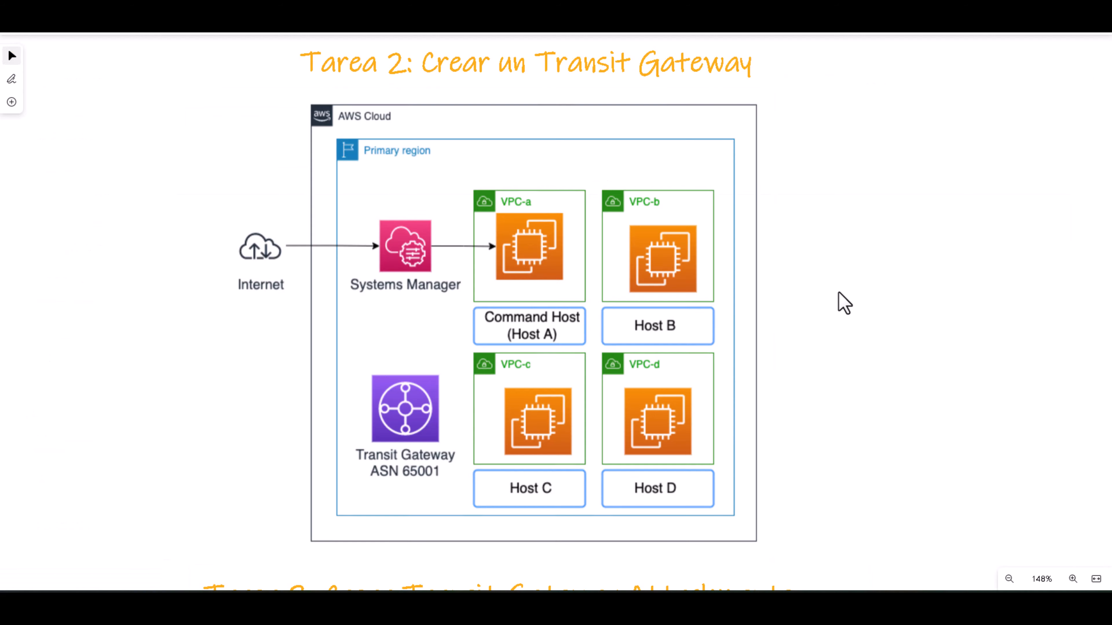
{"action": "scroll", "coordinate": [904, 216], "scroll_direction": "up", "scroll_amount": 10}
{"action": "scroll", "coordinate": [948, 195], "scroll_direction": "up", "scroll_amount": 10}
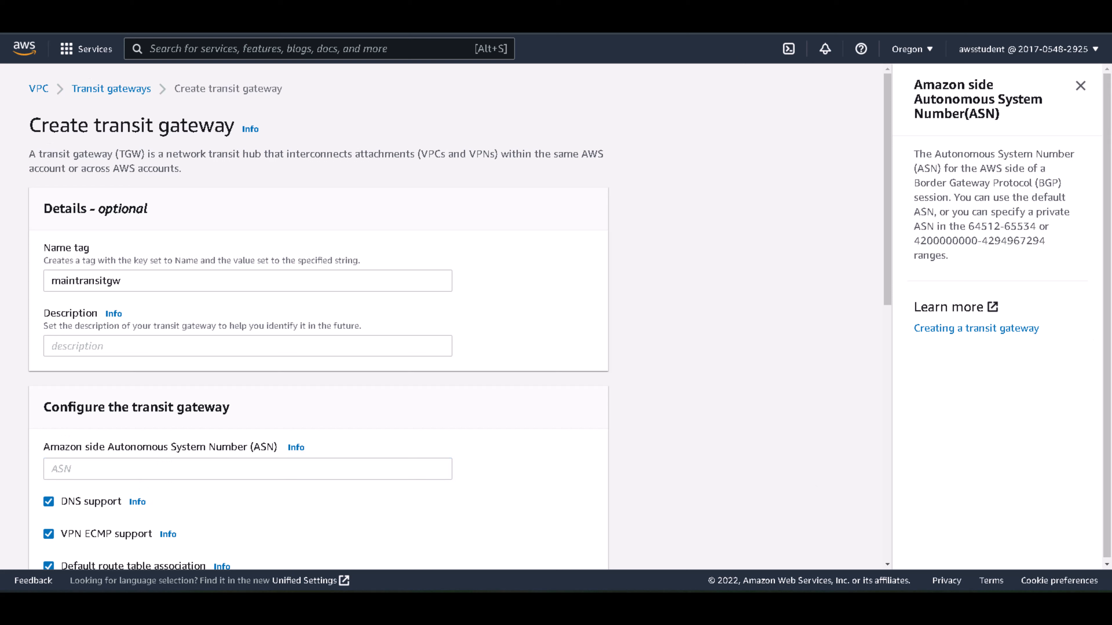
Set the new transit gateway's Amazon side ASN to 65001 and look through the VPC console navigation for the N. Virginia region.
{"action": "left_click", "coordinate": [121, 478]}
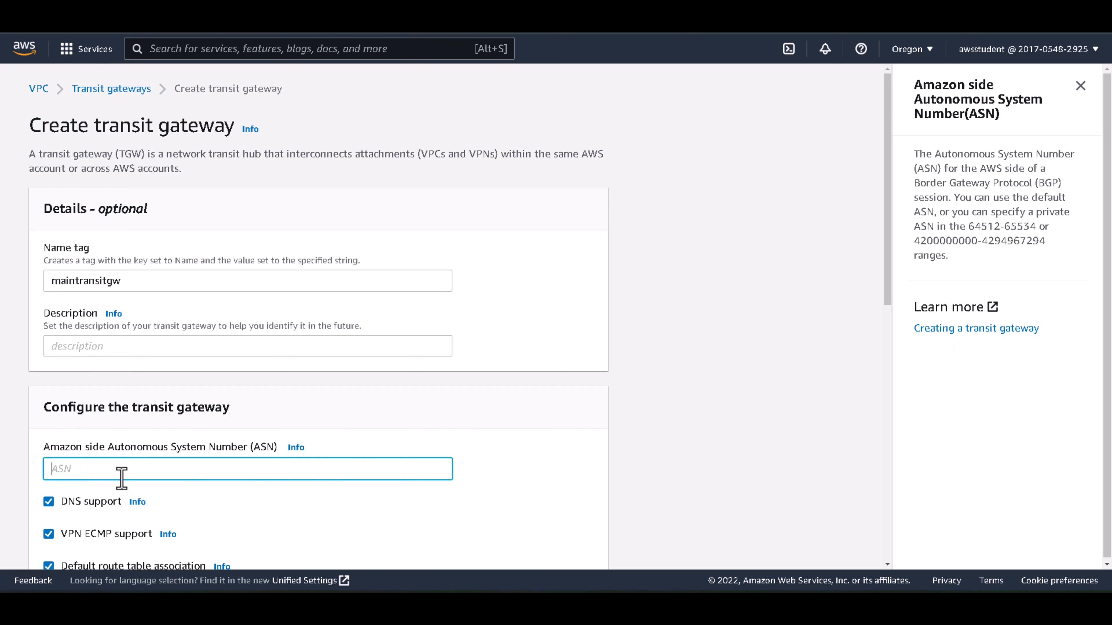
{"action": "type", "text": "65001"}
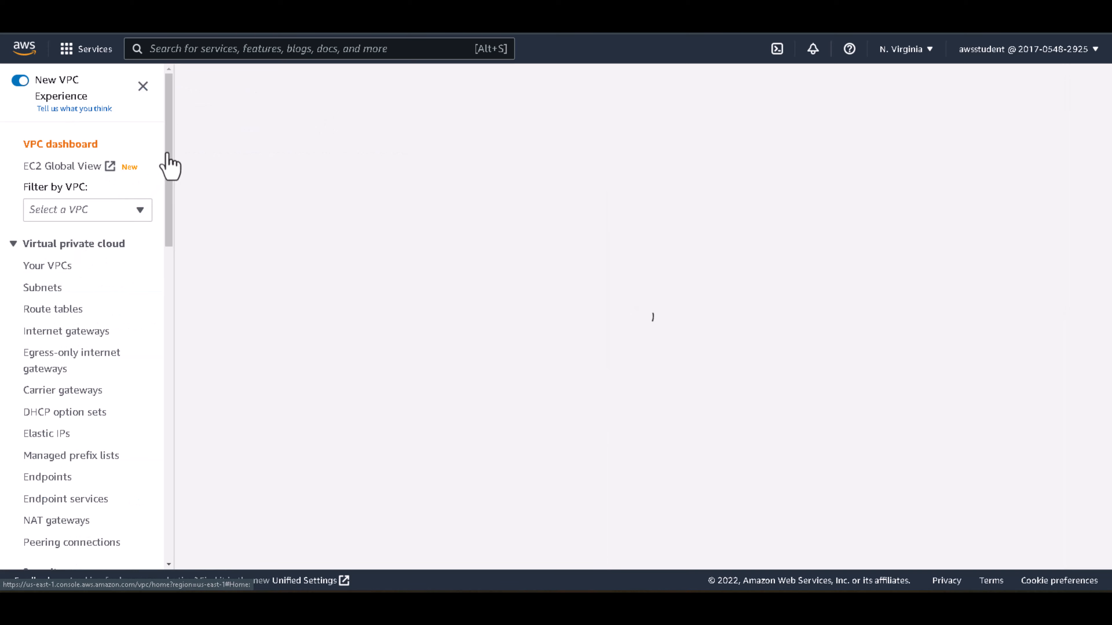
{"action": "left_click_drag", "start_coordinate": [169, 164], "coordinate": [166, 455]}
{"action": "left_click", "coordinate": [53, 346]}
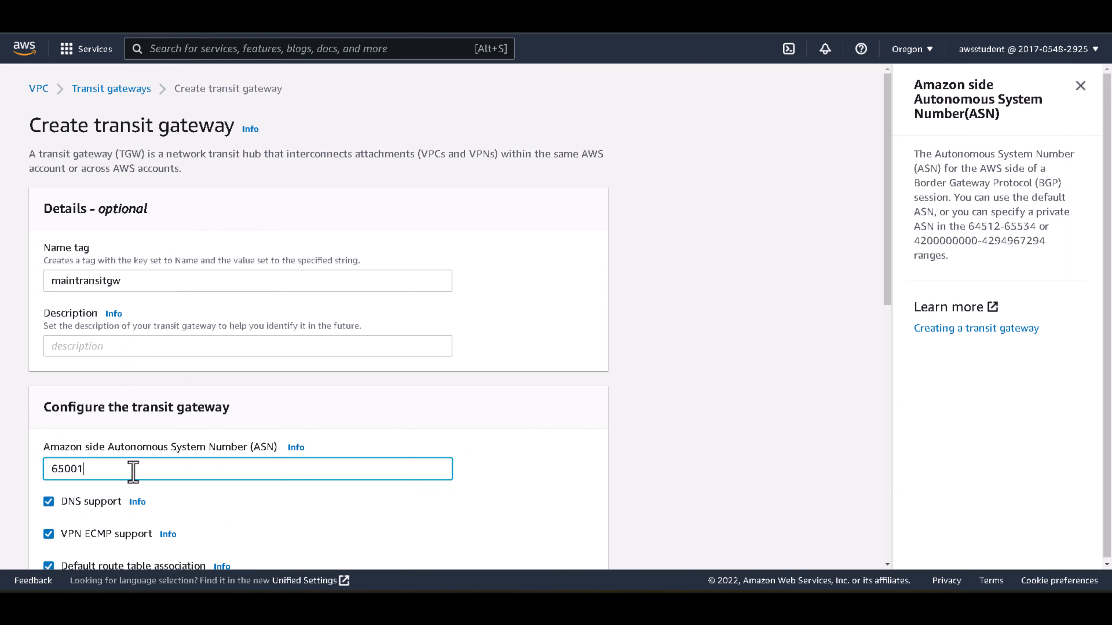
Read the VPN ECMP support info and disable VPN ECMP support, default route table association and default route table propagation.
{"action": "scroll", "coordinate": [131, 466], "scroll_direction": "down", "scroll_amount": 3}
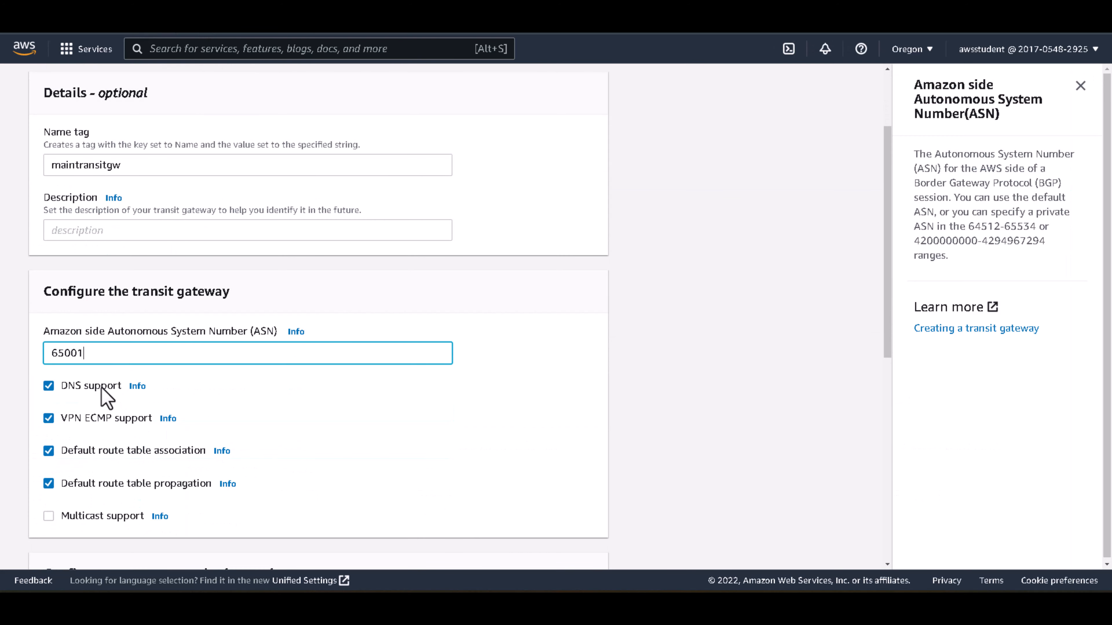
{"action": "type", "text": "01"}
{"action": "left_click", "coordinate": [169, 420]}
{"action": "left_click", "coordinate": [168, 419]}
{"action": "left_click", "coordinate": [48, 419]}
{"action": "left_click", "coordinate": [48, 450]}
{"action": "left_click", "coordinate": [48, 484]}
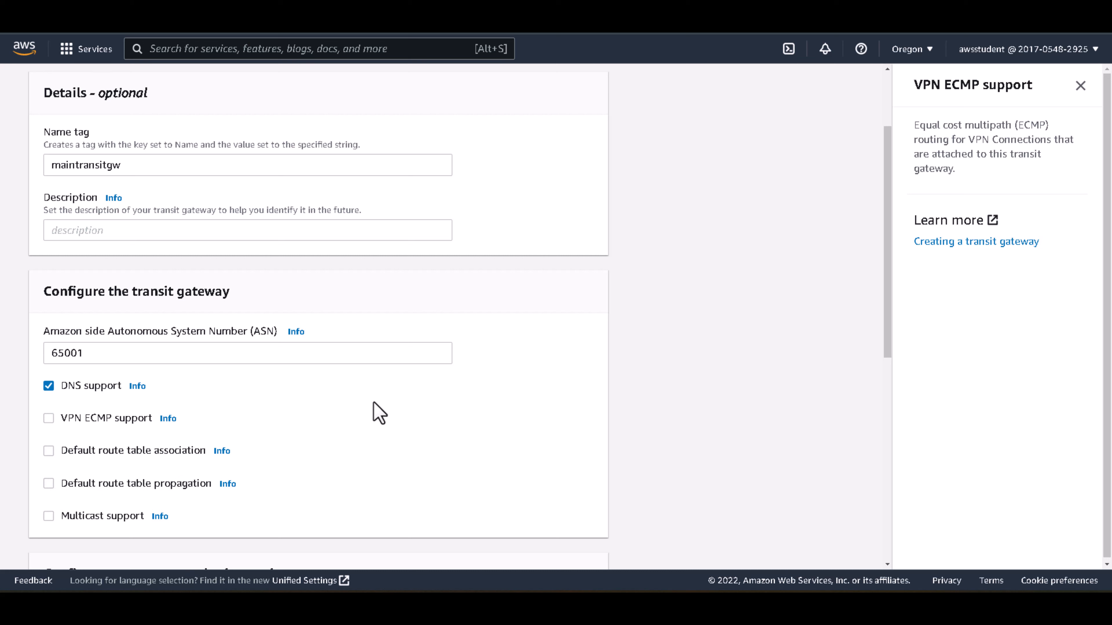
Review the cross-account sharing, CIDR block and tag settings and create the maintransitgw transit gateway.
{"action": "scroll", "coordinate": [657, 380], "scroll_direction": "down", "scroll_amount": 6}
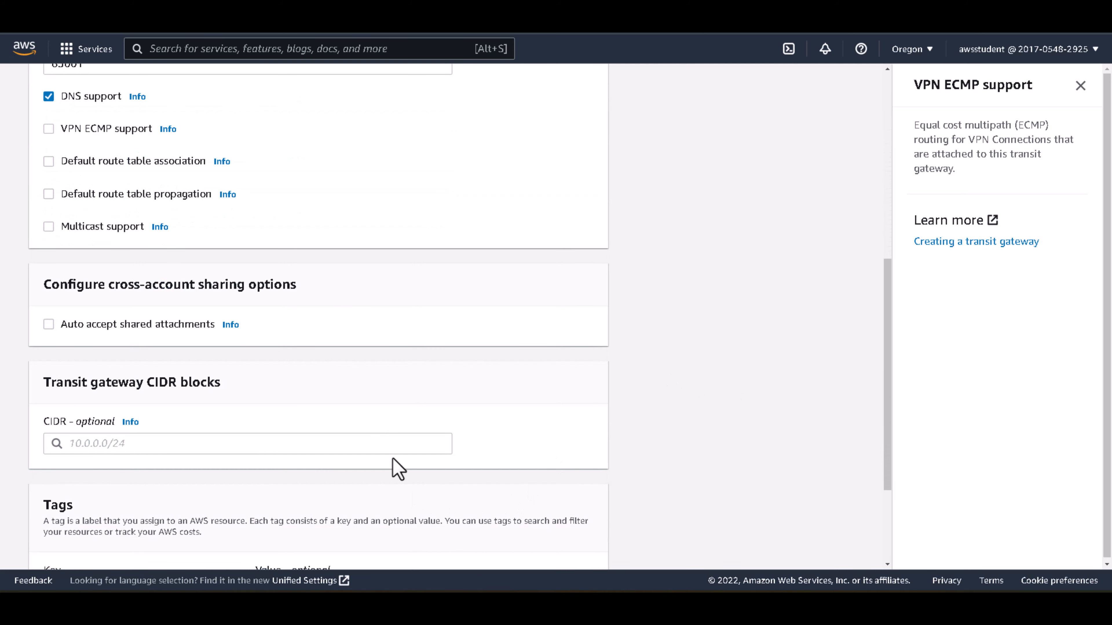
{"action": "scroll", "coordinate": [379, 402], "scroll_direction": "down", "scroll_amount": 3}
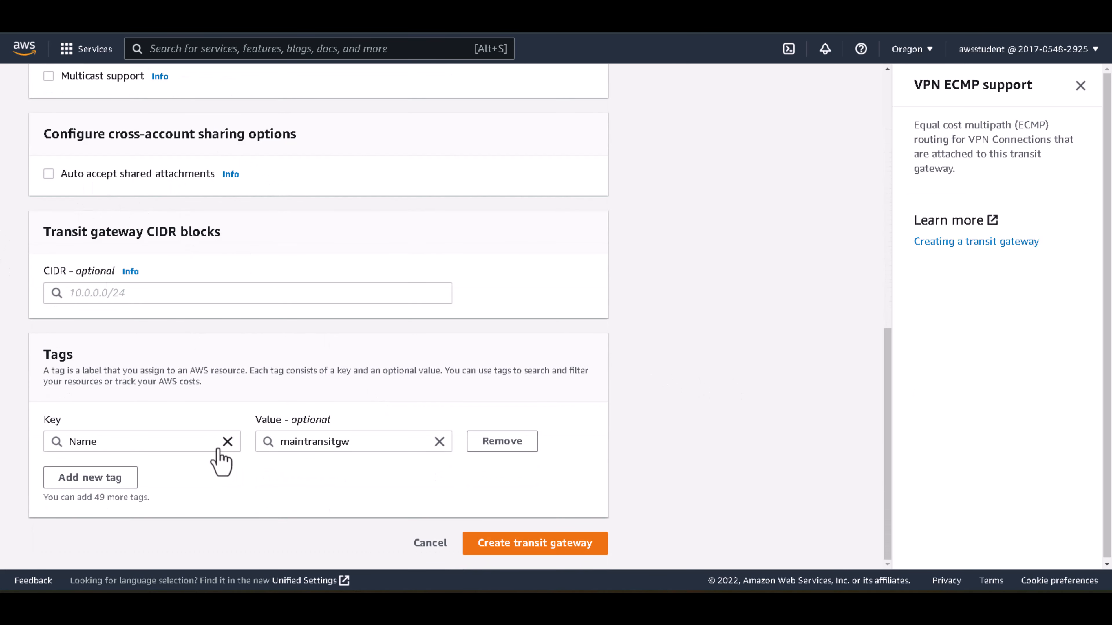
{"action": "left_click", "coordinate": [556, 543]}
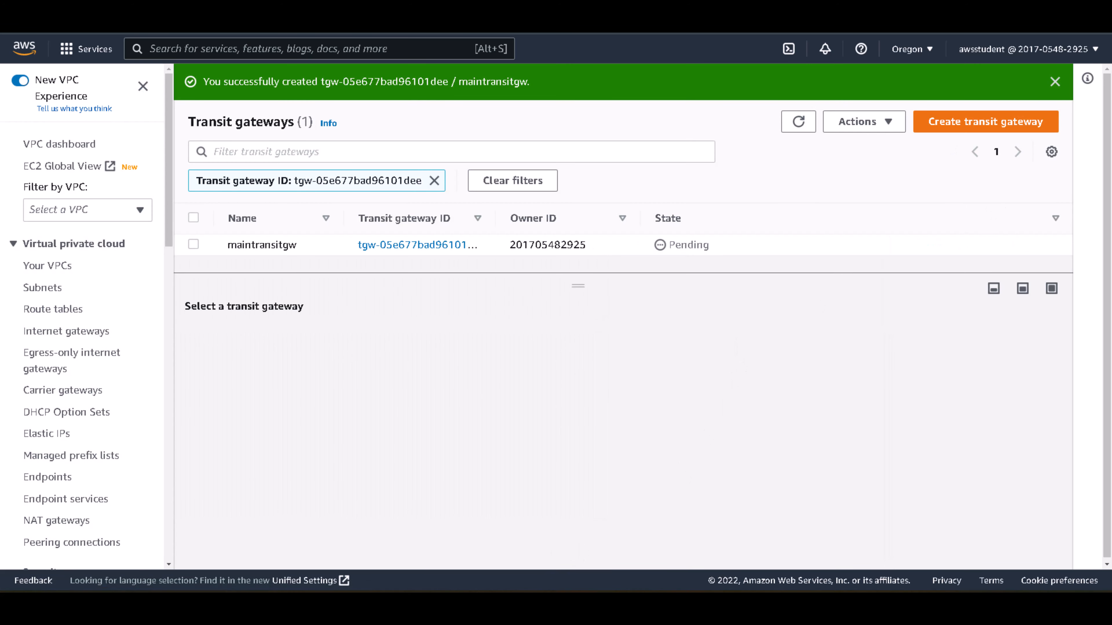
Show the details of the maintransitgw transit gateway and highlight its transit gateway ID.
{"action": "left_click", "coordinate": [193, 244]}
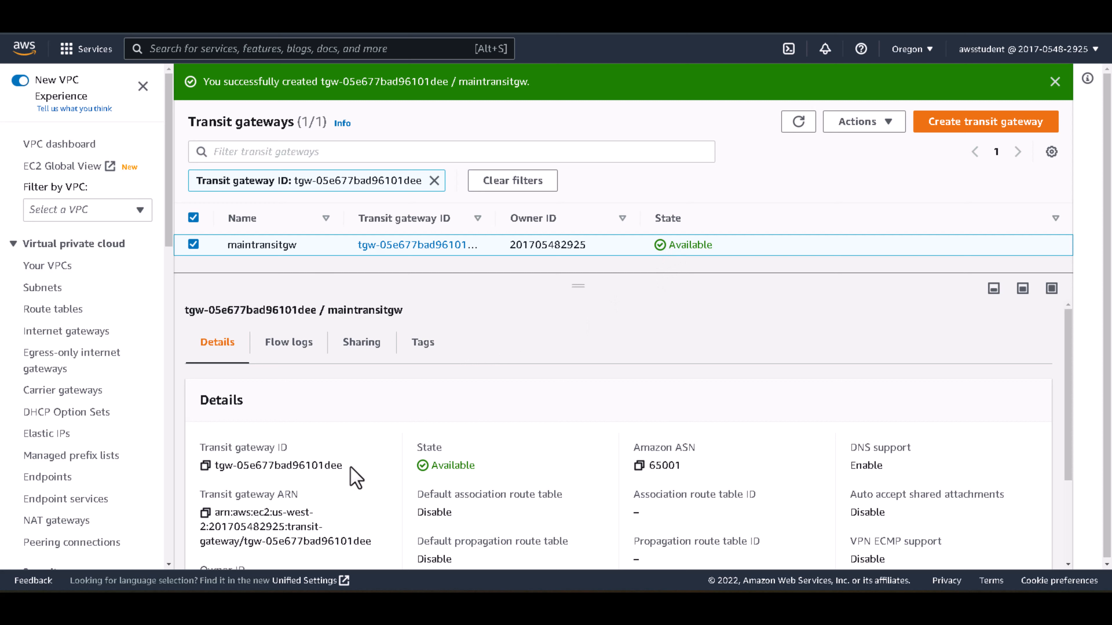
{"action": "left_click_drag", "start_coordinate": [344, 465], "coordinate": [209, 465]}
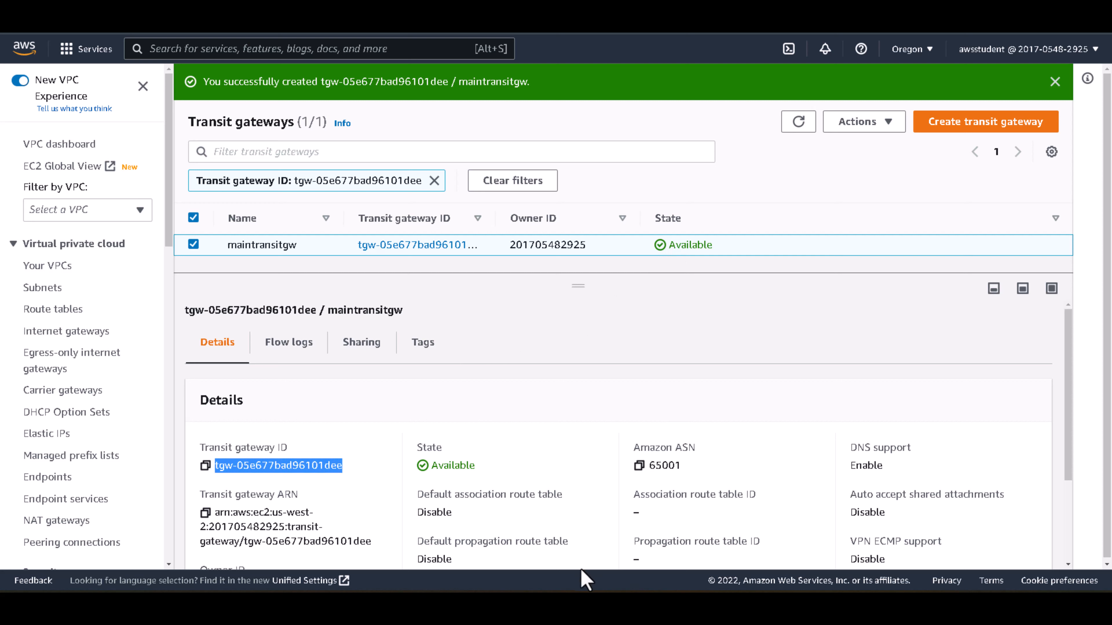
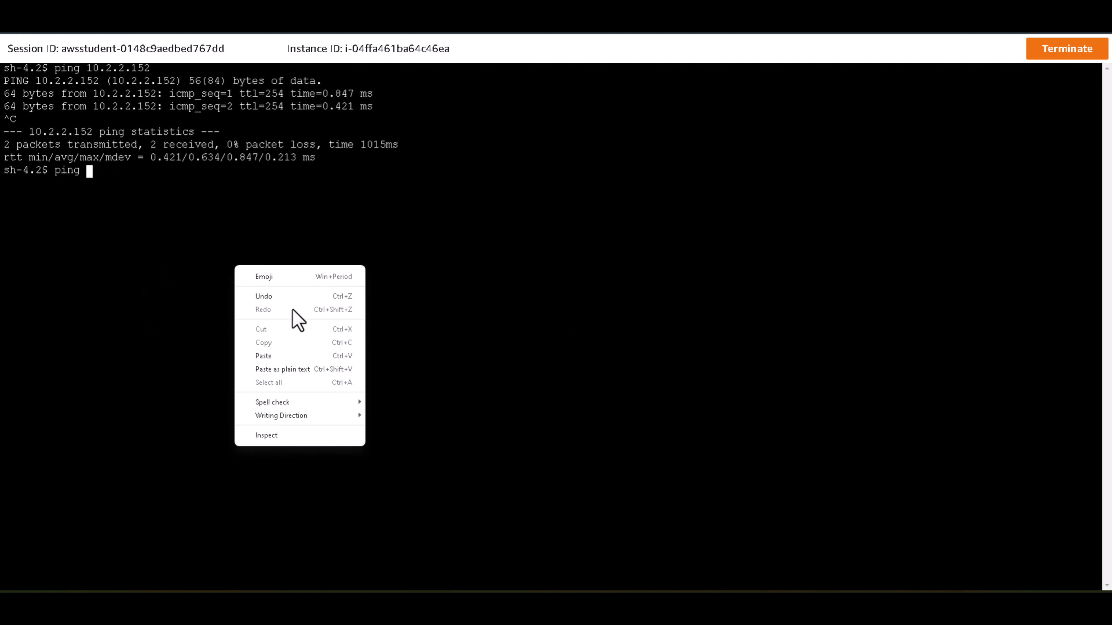
Ping the host at 10.3.3.164 from the command host and stop the test after a few replies.
{"action": "left_click", "coordinate": [292, 355]}
{"action": "key", "text": "Return"}
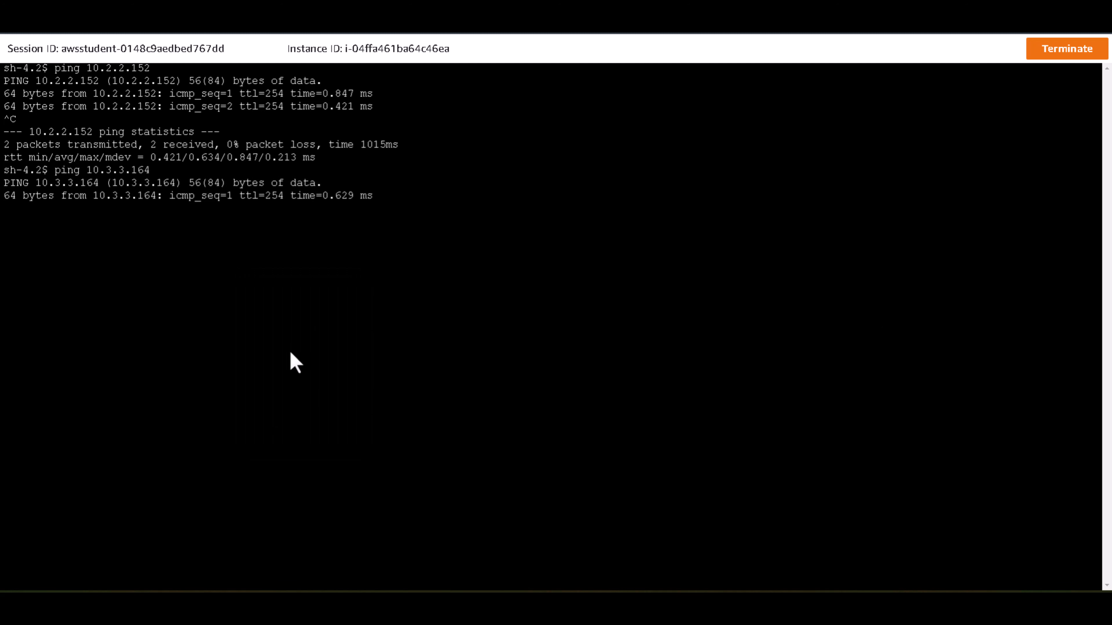
{"action": "key", "text": "ctrl+c"}
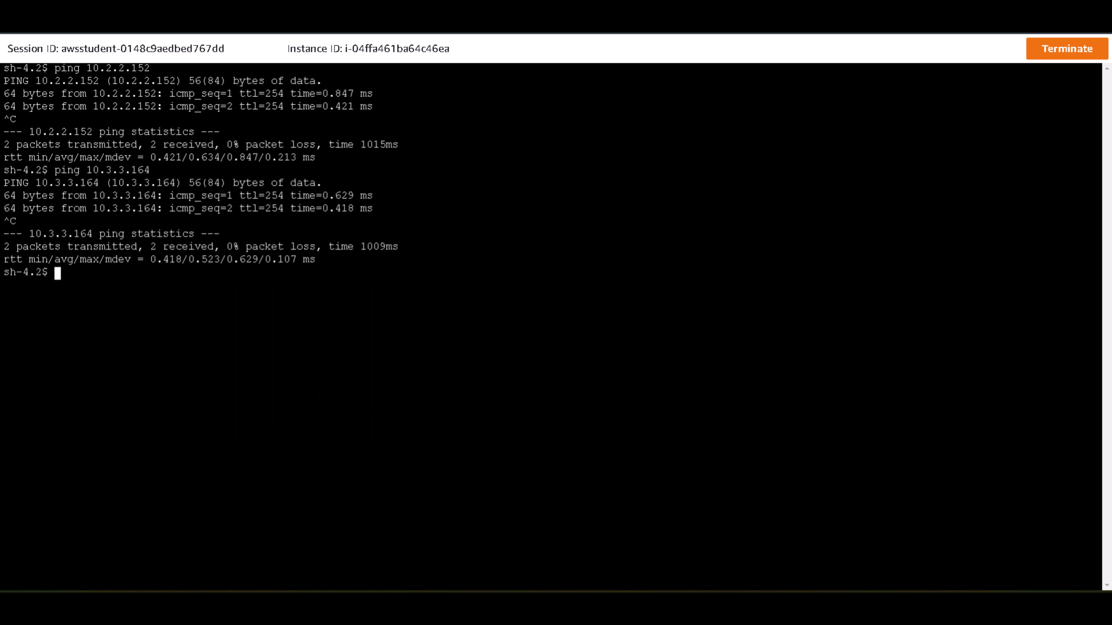
Ping the host at 10.4.4.54 from the command host and stop the test after a few replies.
{"action": "key", "text": "Up"}
{"action": "key", "text": "BackSpace"}
{"action": "key", "text": "BackSpace"}
{"action": "key", "text": "BackSpace"}
{"action": "key", "text": "BackSpace"}
{"action": "key", "text": "BackSpace"}
{"action": "key", "text": "BackSpace"}
{"action": "key", "text": "BackSpace"}
{"action": "key", "text": "BackSpace"}
{"action": "key", "text": "BackSpace"}
{"action": "key", "text": "BackSpace"}
{"action": "right_click", "coordinate": [223, 302]}
{"action": "left_click", "coordinate": [285, 391]}
{"action": "key", "text": "Return"}
{"action": "key", "text": "ctrl+c"}
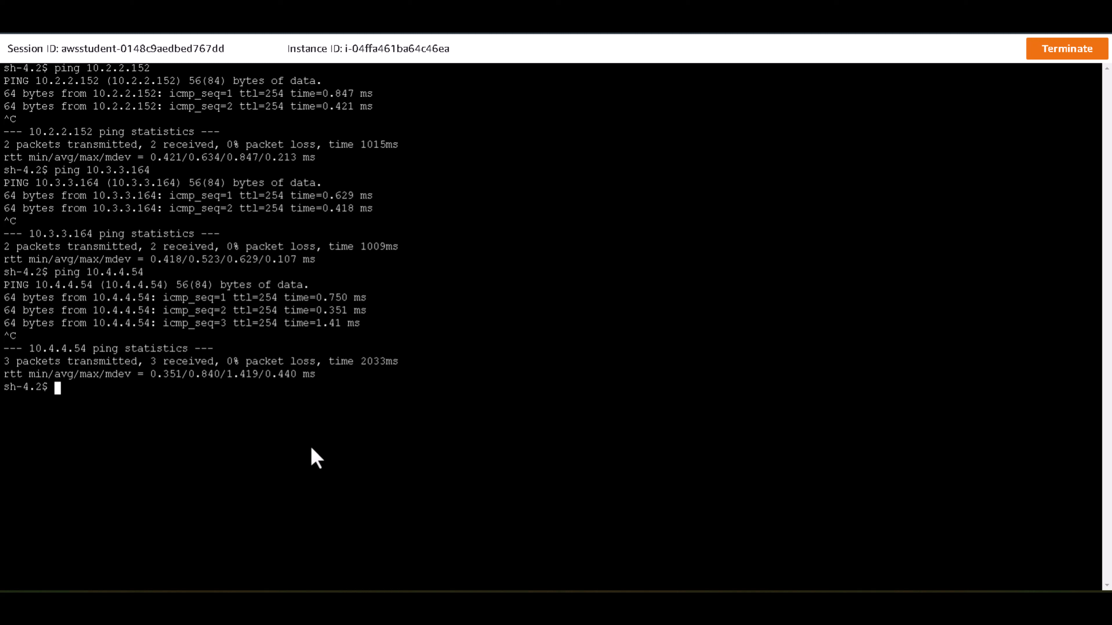
Run a ping from the command host to the next copied host address.
{"action": "type", "text": "ping"}
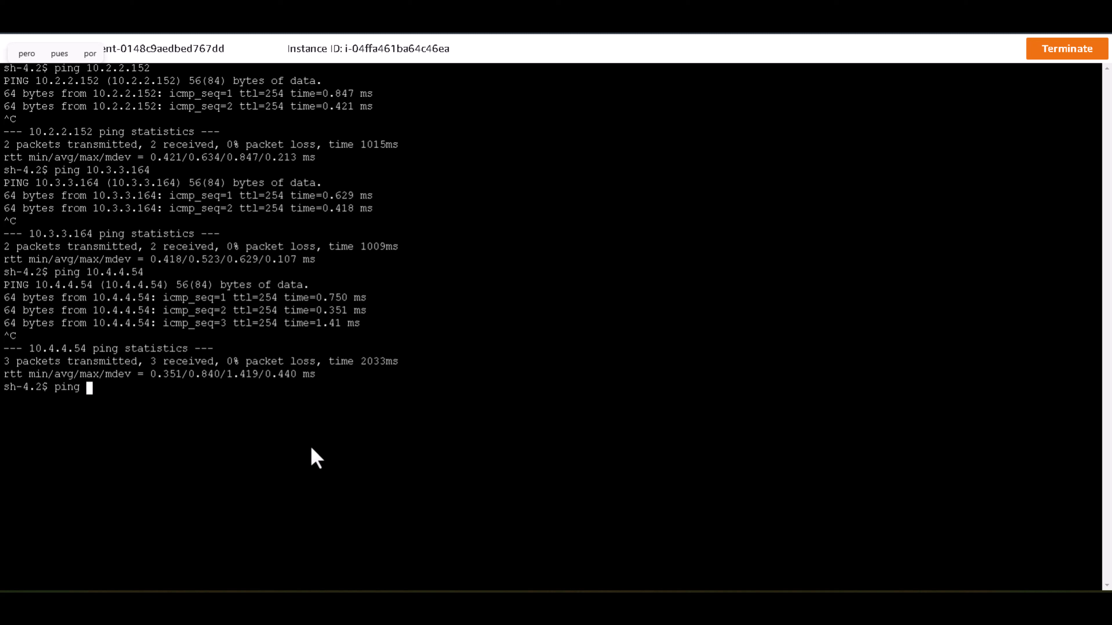
{"action": "right_click", "coordinate": [542, 433]}
{"action": "left_click", "coordinate": [595, 344]}
{"action": "key", "text": "Return"}
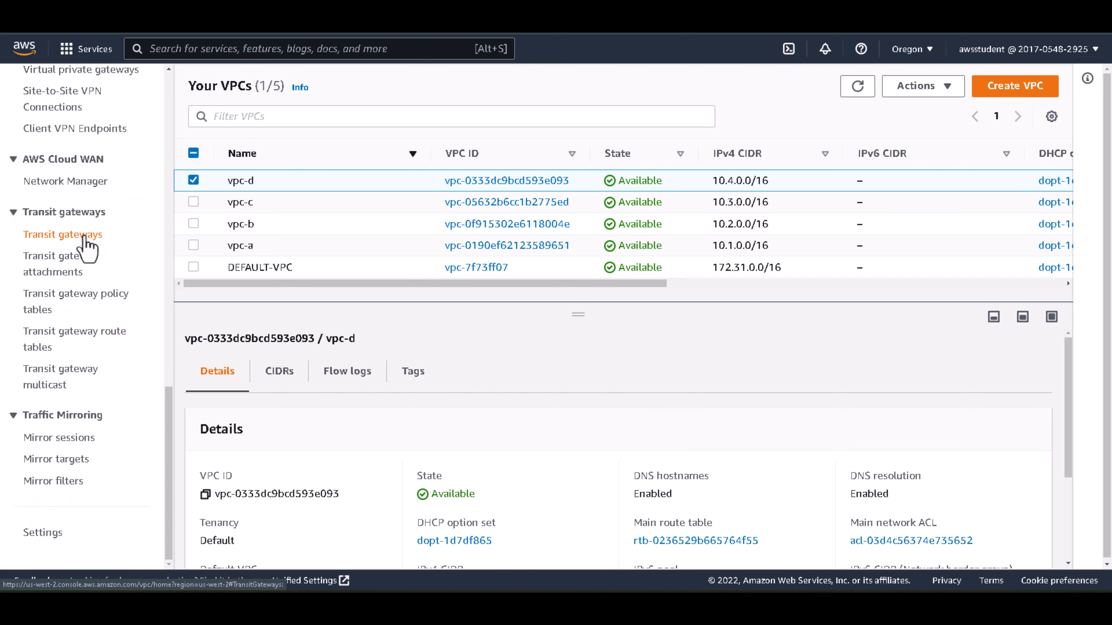
In the Oregon VPC console, associate the remote-vpc-e peering attachment with the maintransitgw-rt transit gateway route table.
{"action": "left_click", "coordinate": [86, 239]}
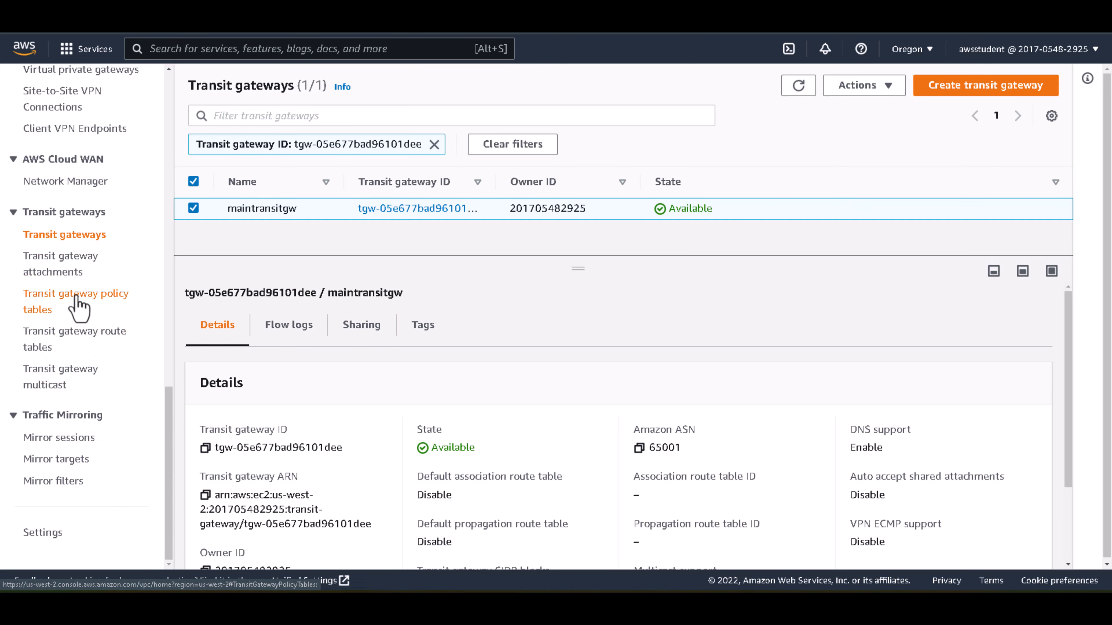
{"action": "left_click", "coordinate": [77, 339]}
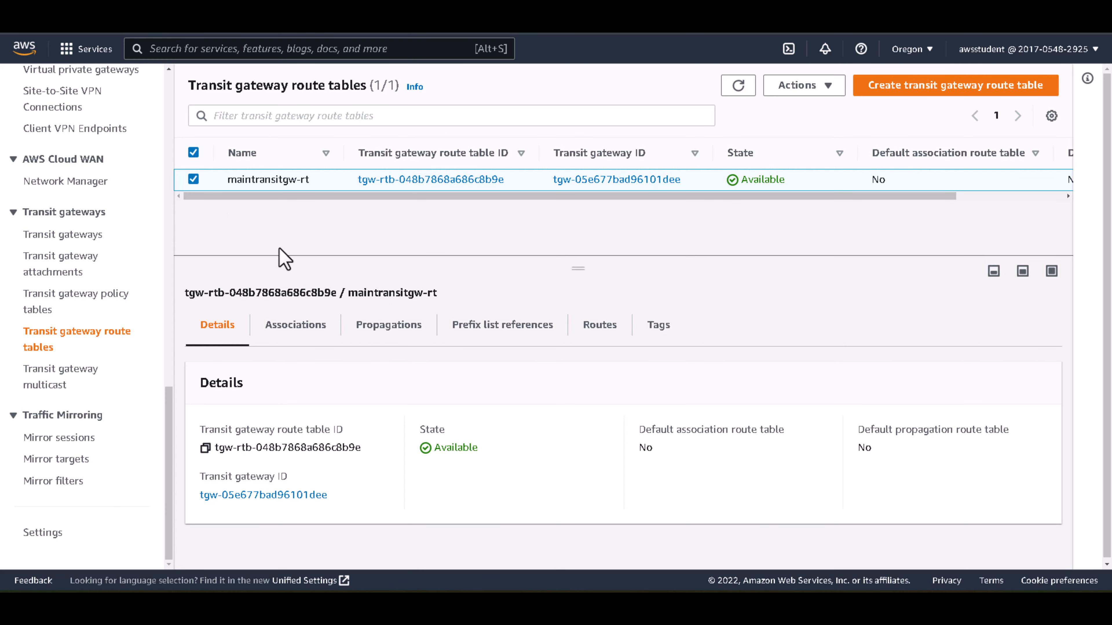
{"action": "left_click", "coordinate": [296, 329]}
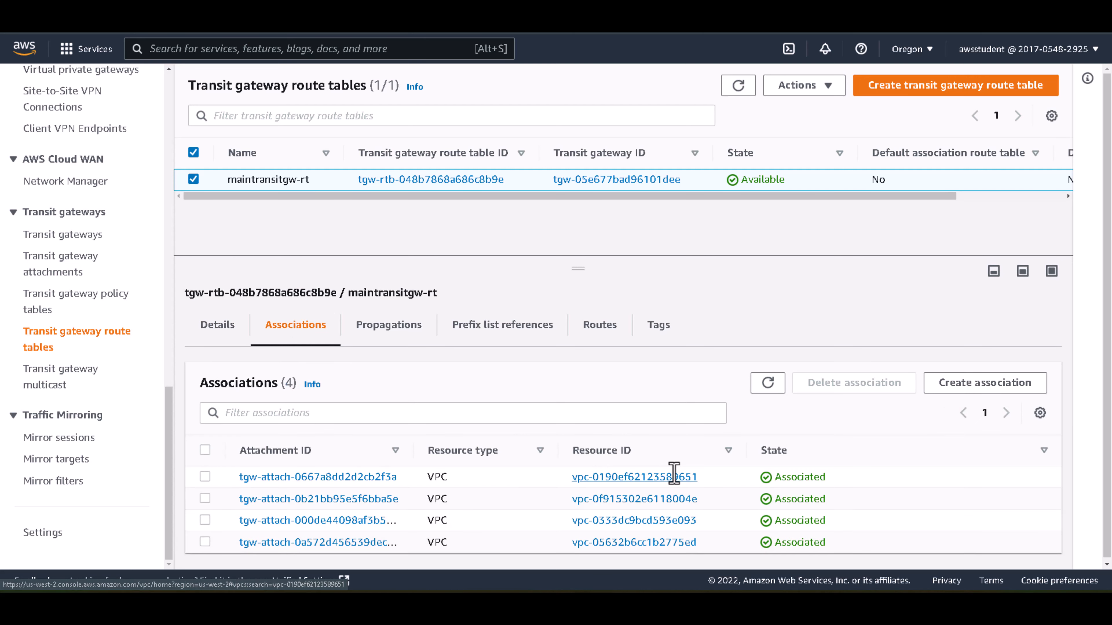
{"action": "left_click", "coordinate": [969, 386]}
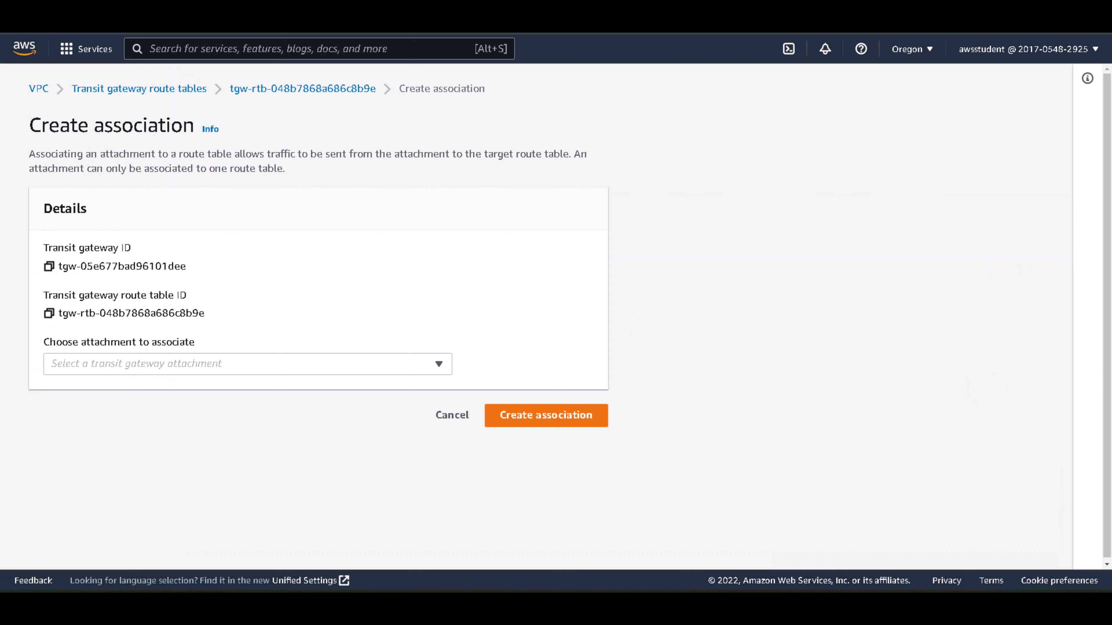
{"action": "left_click", "coordinate": [163, 371]}
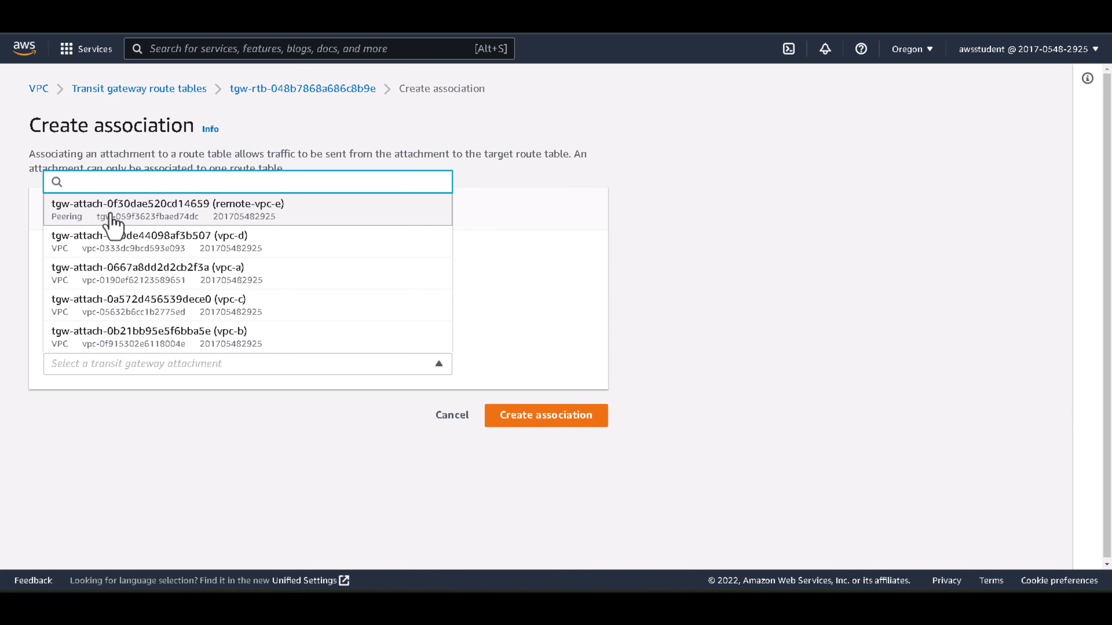
{"action": "left_click", "coordinate": [231, 211]}
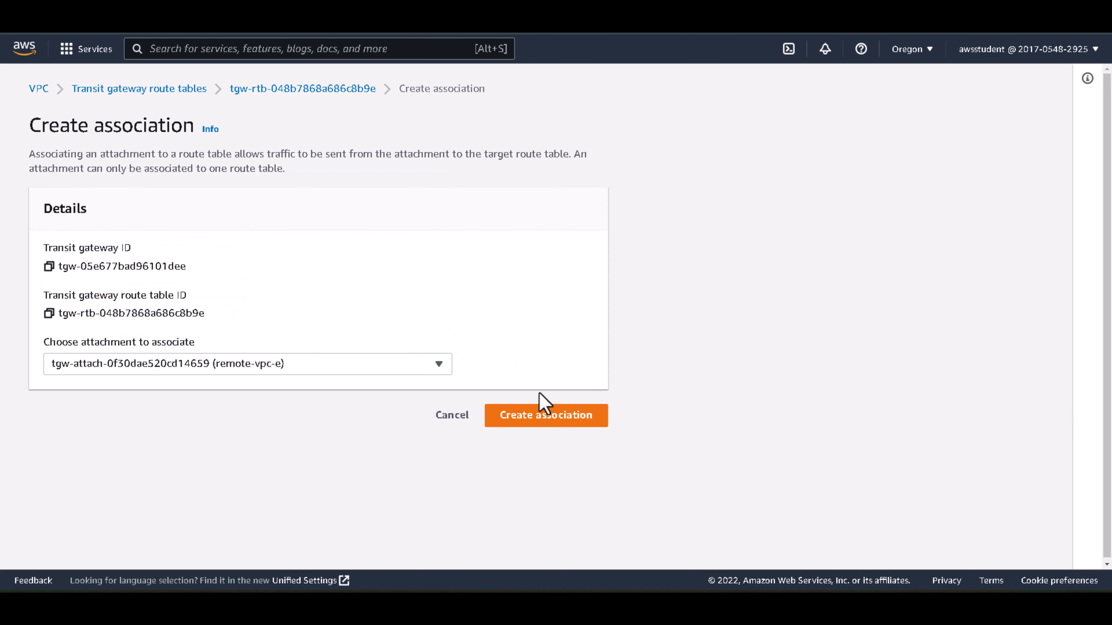
{"action": "left_click", "coordinate": [555, 418]}
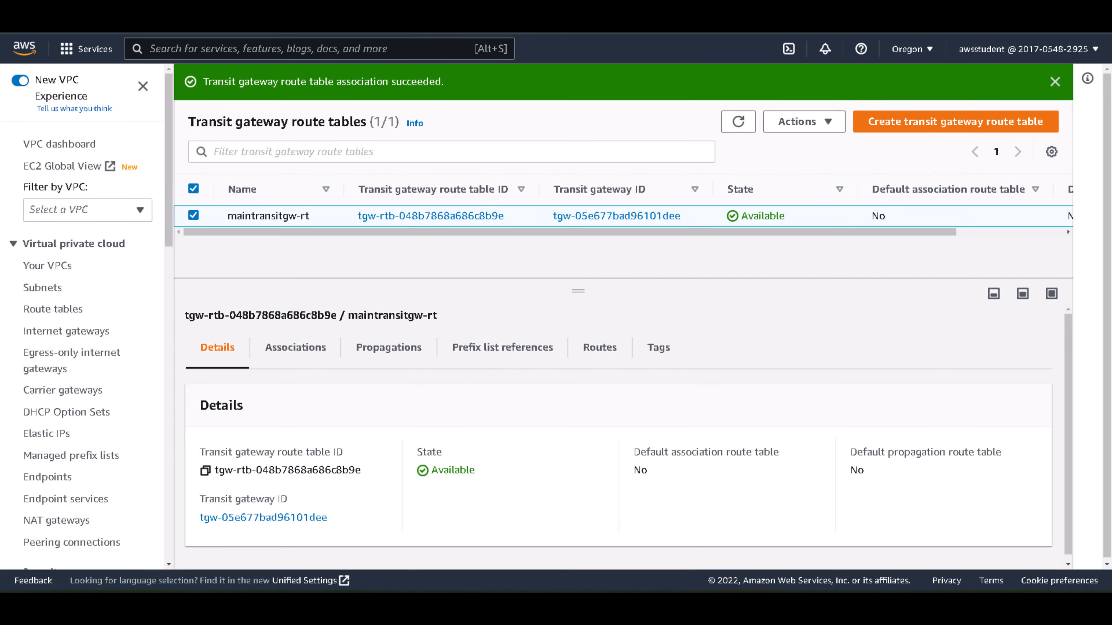
Create an active static route for 10.0.0.0/16 in maintransitgw-rt through the remote-vpc-e peering attachment.
{"action": "left_click", "coordinate": [599, 347]}
{"action": "left_click", "coordinate": [975, 406]}
{"action": "left_click", "coordinate": [247, 350]}
{"action": "type", "text": "10.0.0.0/16"}
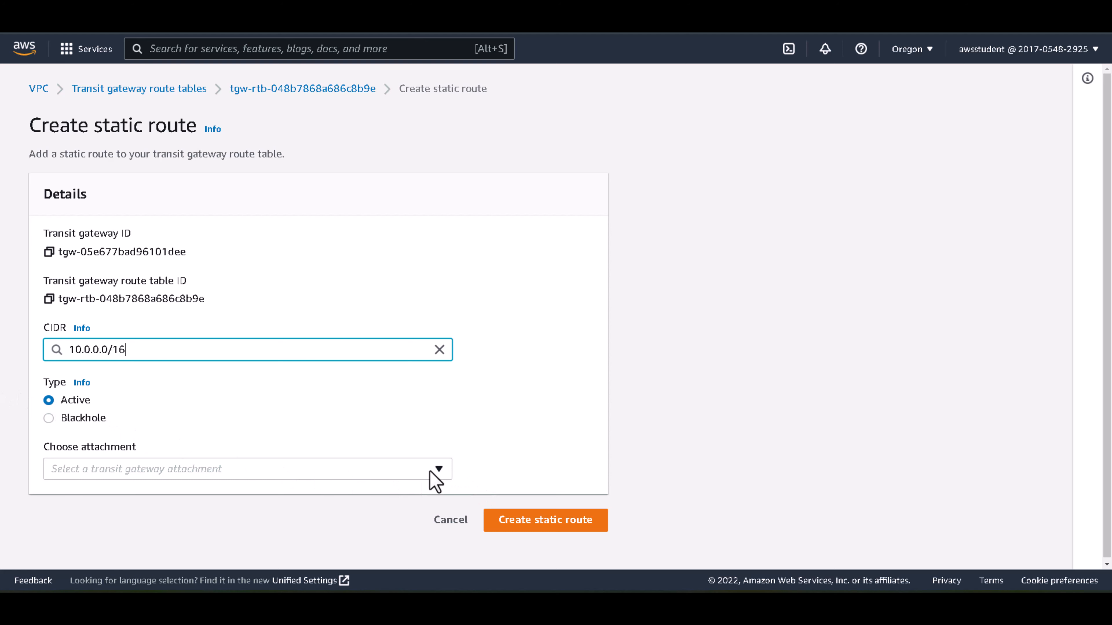
{"action": "left_click", "coordinate": [430, 472]}
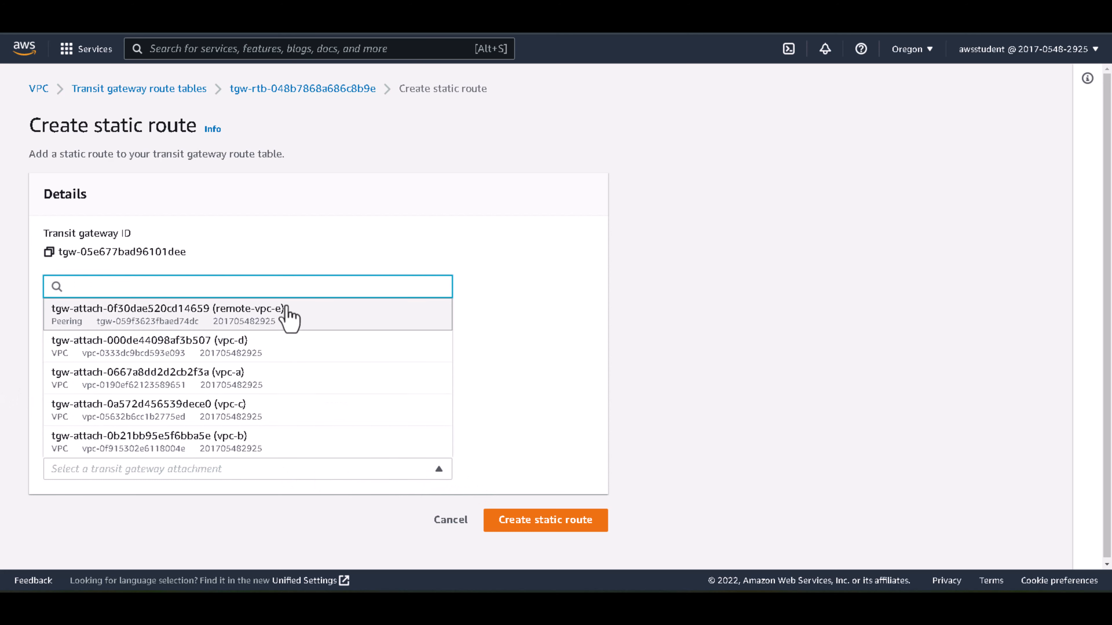
{"action": "left_click", "coordinate": [286, 324]}
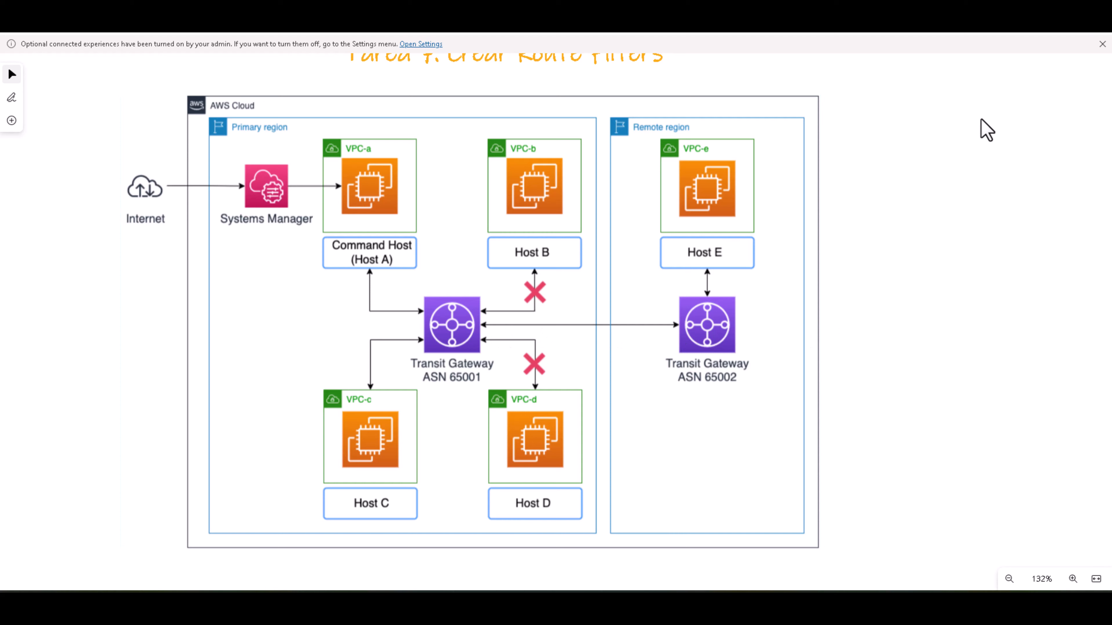
Create a blackhole static route for 10.2.2.0/24 in the maintransitgw-rt transit gateway route table.
{"action": "scroll", "coordinate": [983, 192], "scroll_direction": "up", "scroll_amount": 1}
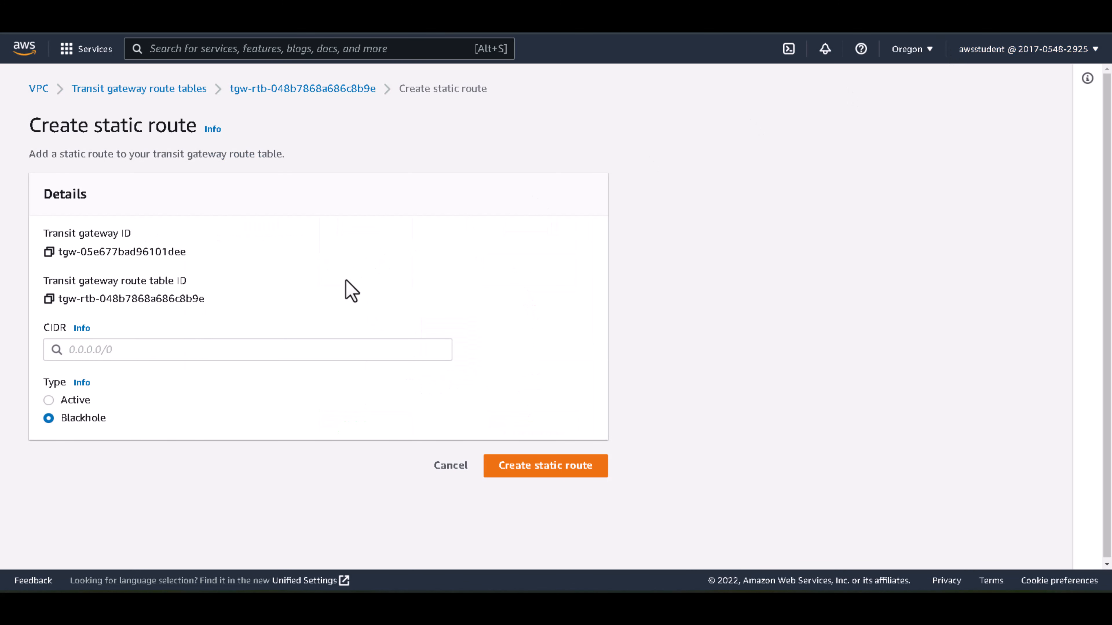
{"action": "left_click", "coordinate": [454, 471]}
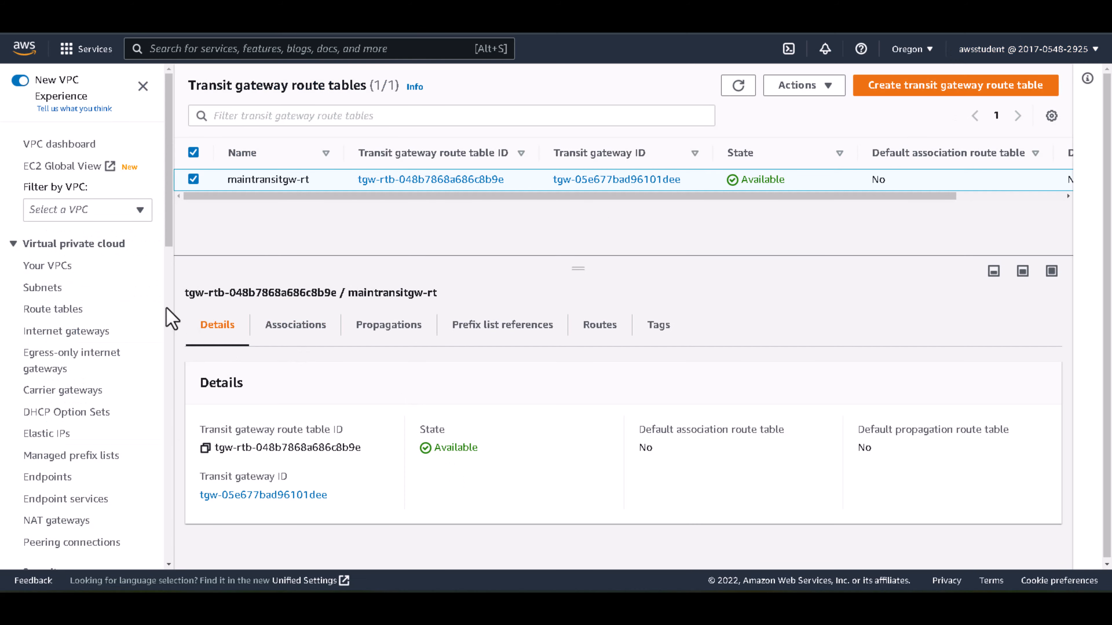
{"action": "scroll", "coordinate": [114, 305], "scroll_direction": "down", "scroll_amount": 10}
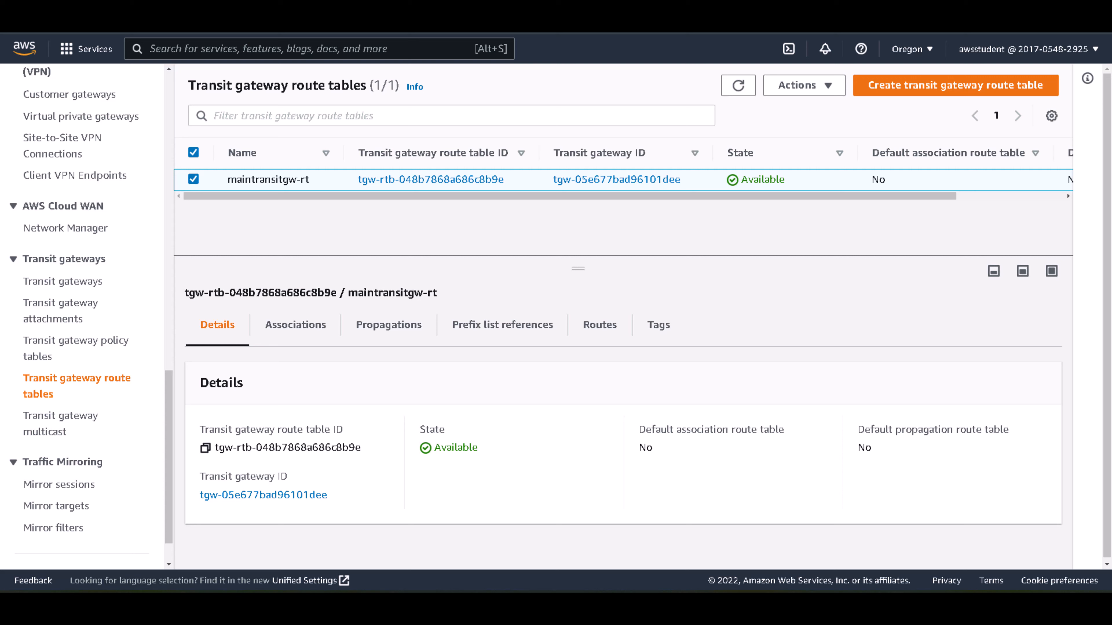
{"action": "scroll", "coordinate": [91, 348], "scroll_direction": "down", "scroll_amount": 2}
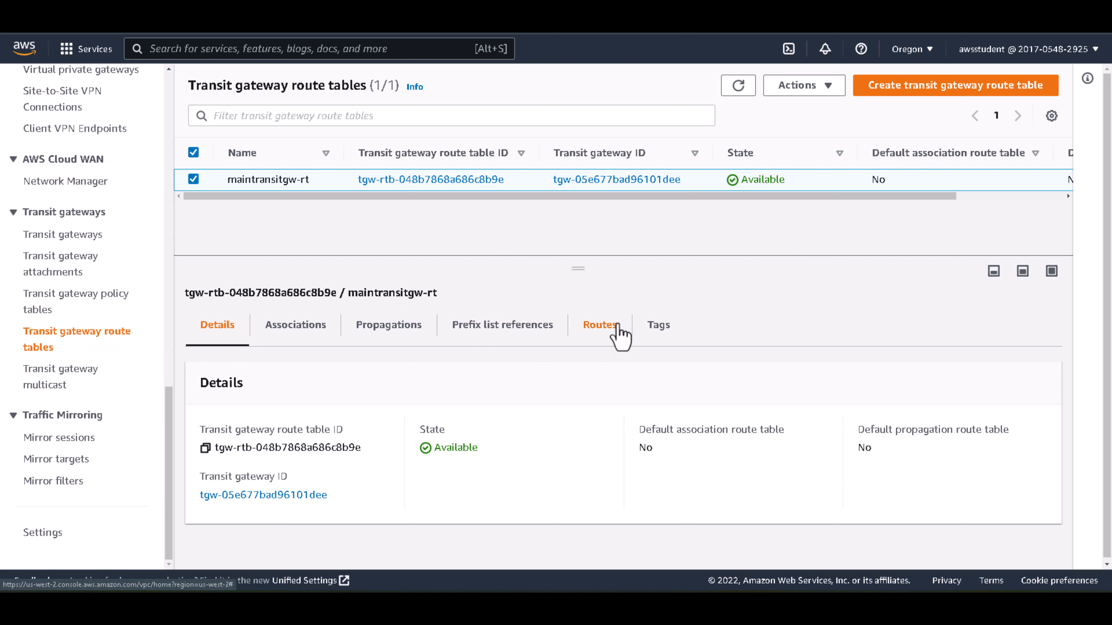
{"action": "left_click", "coordinate": [600, 327]}
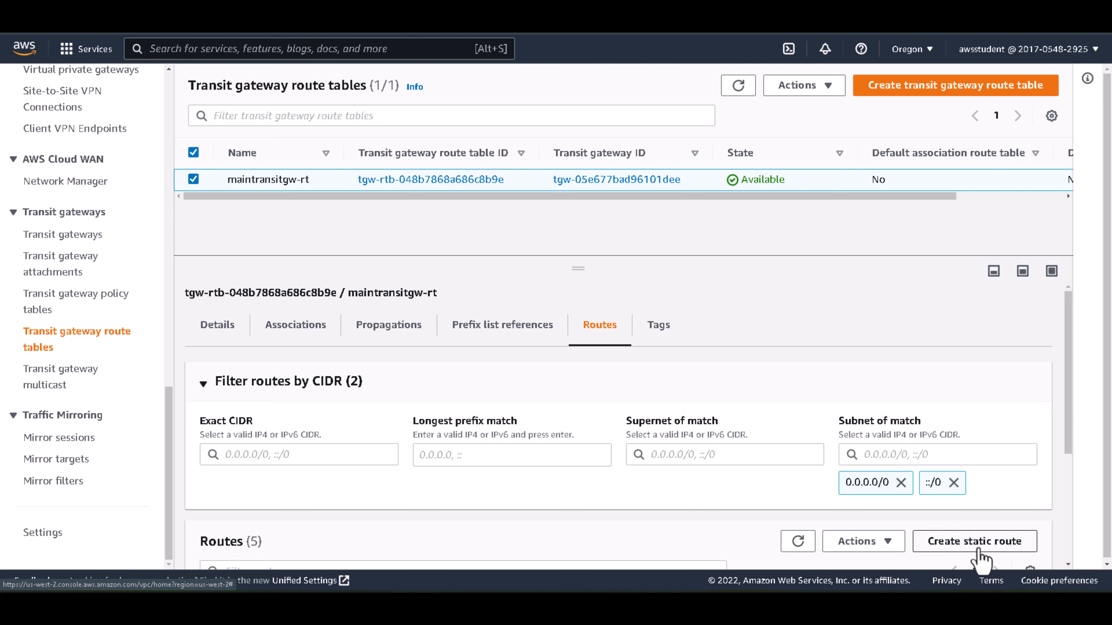
{"action": "scroll", "coordinate": [525, 462], "scroll_direction": "down", "scroll_amount": 5}
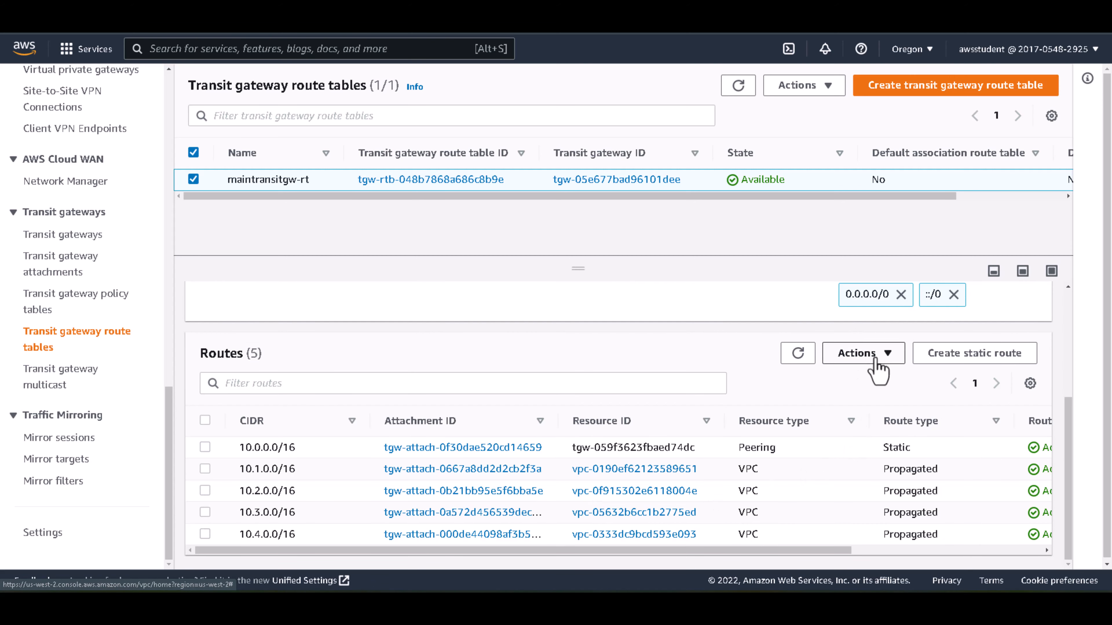
{"action": "left_click", "coordinate": [974, 354]}
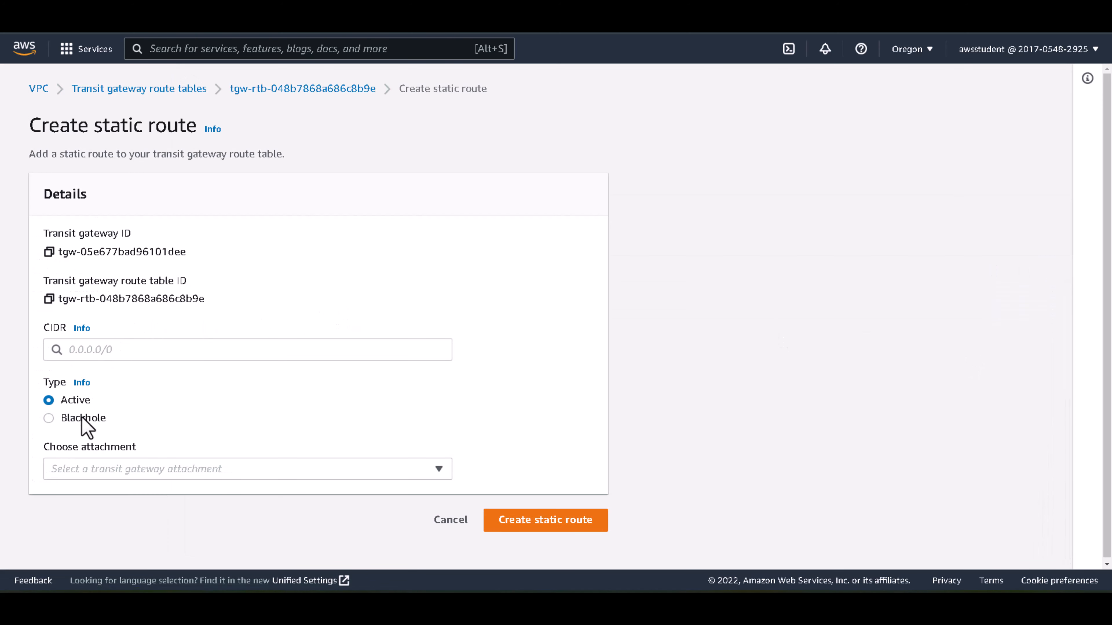
{"action": "left_click", "coordinate": [69, 419]}
{"action": "left_click", "coordinate": [159, 349]}
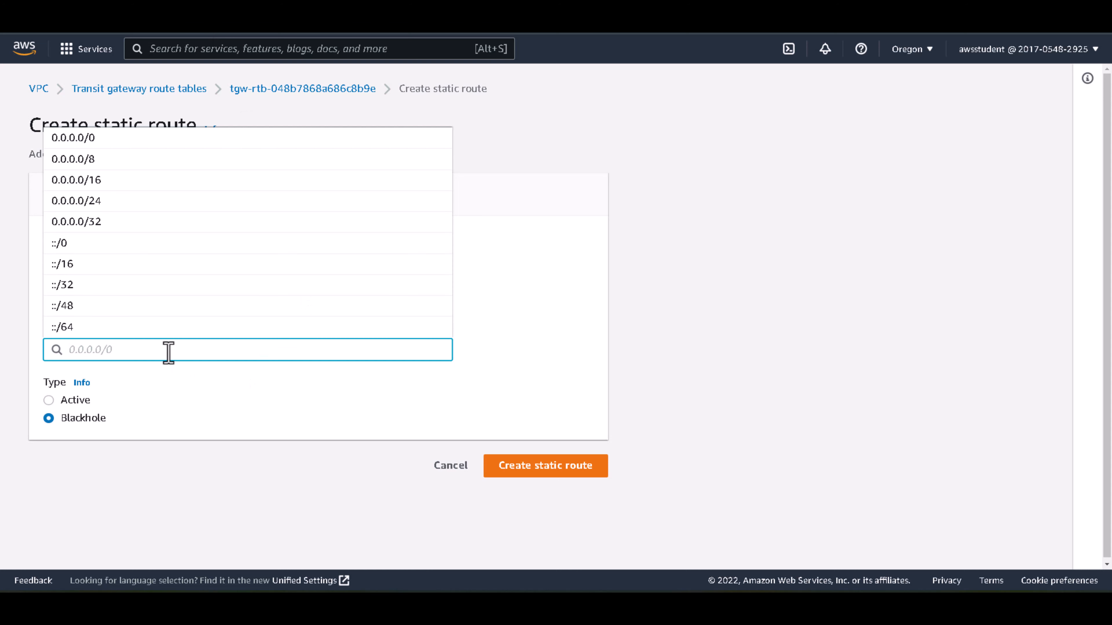
{"action": "type", "text": "10."}
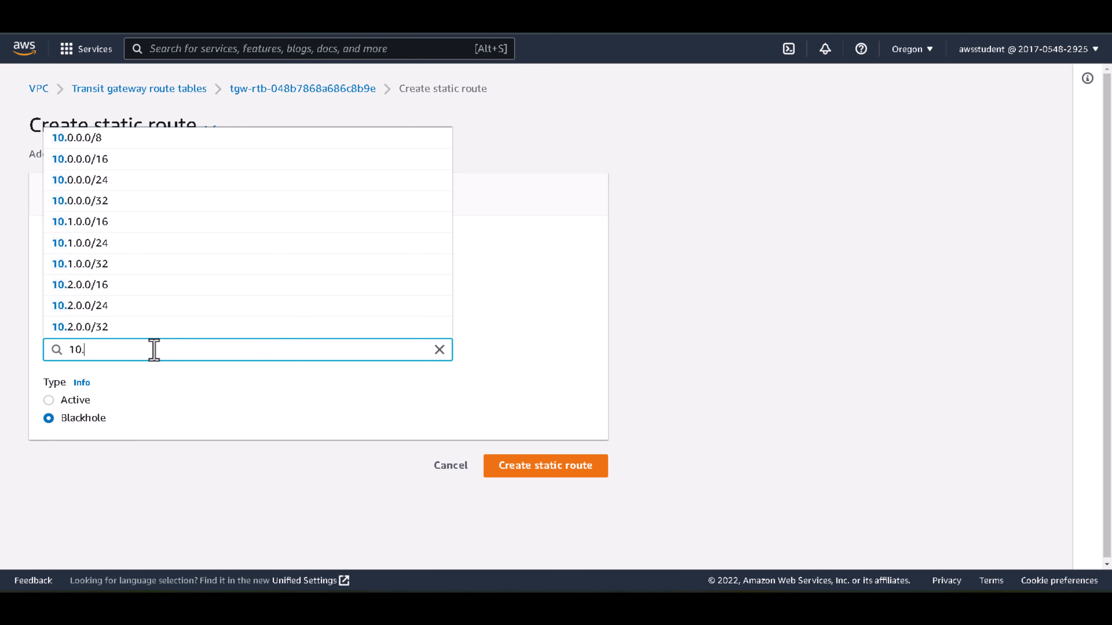
{"action": "type", "text": "2.2.0/24"}
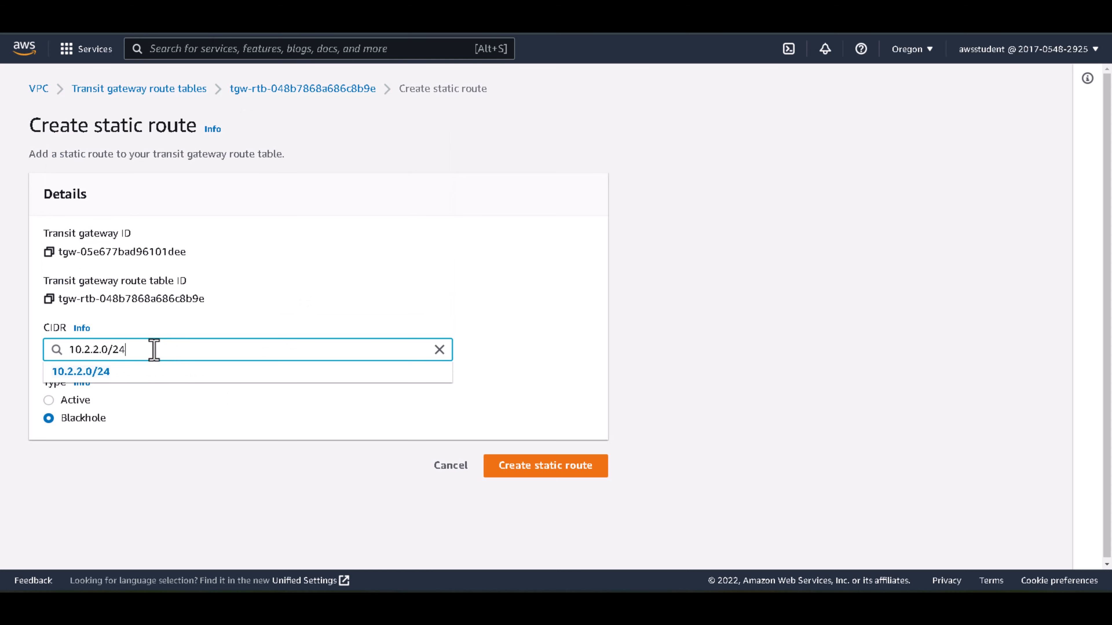
{"action": "left_click", "coordinate": [545, 466]}
Start another static route in the maintransitgw-rt route table and open its CIDR for entry.
{"action": "scroll", "coordinate": [822, 482], "scroll_direction": "down", "scroll_amount": 3}
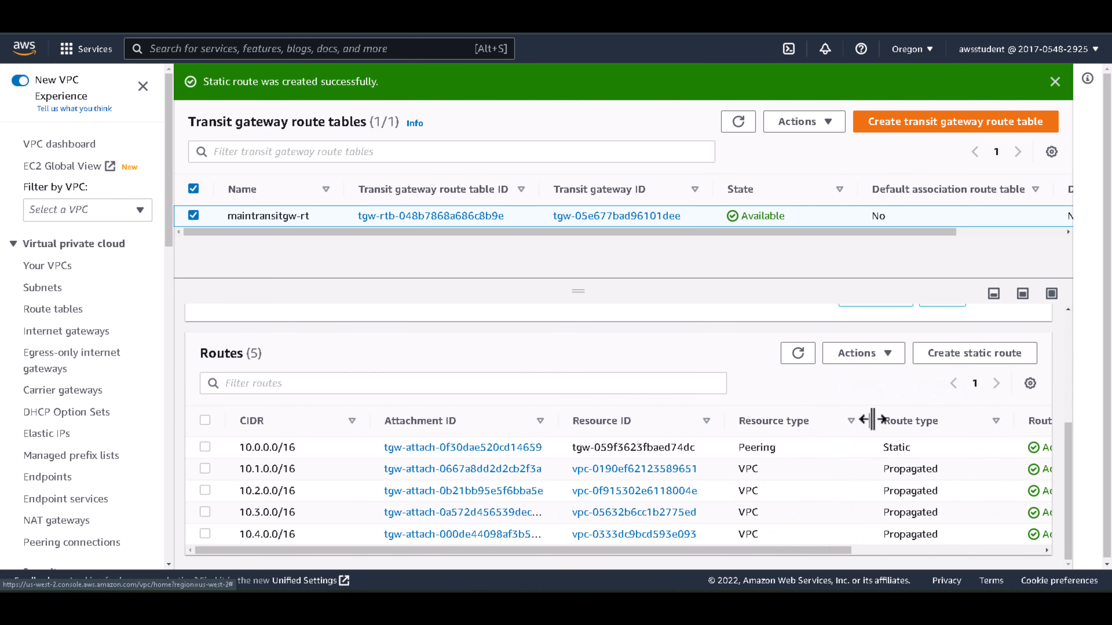
{"action": "left_click_drag", "start_coordinate": [873, 419], "coordinate": [838, 421]}
{"action": "left_click", "coordinate": [936, 357]}
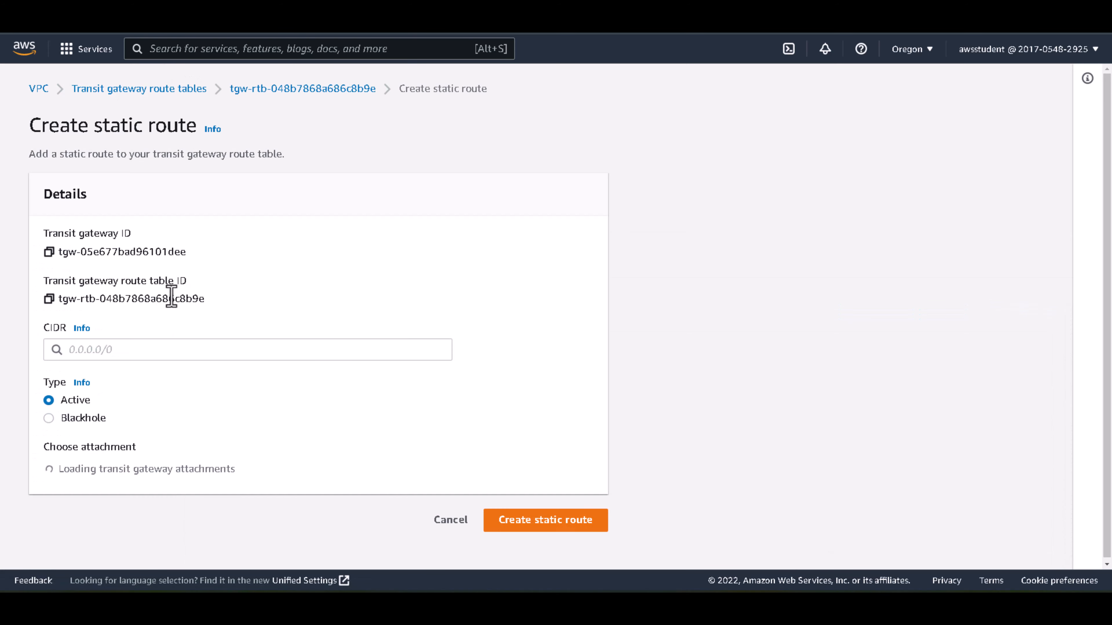
{"action": "left_click", "coordinate": [121, 355]}
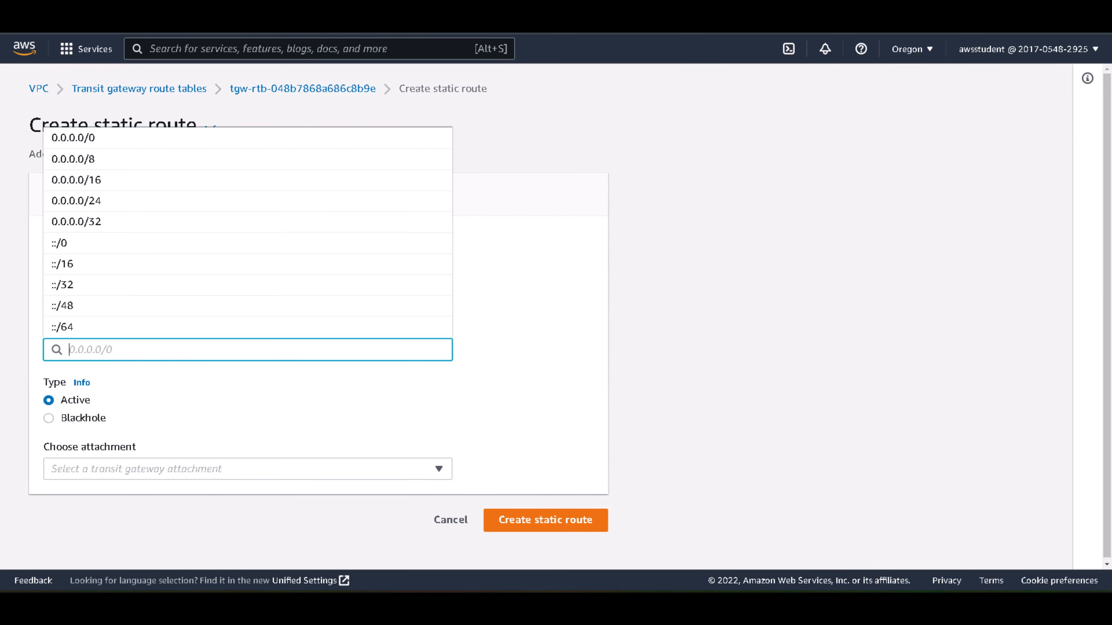
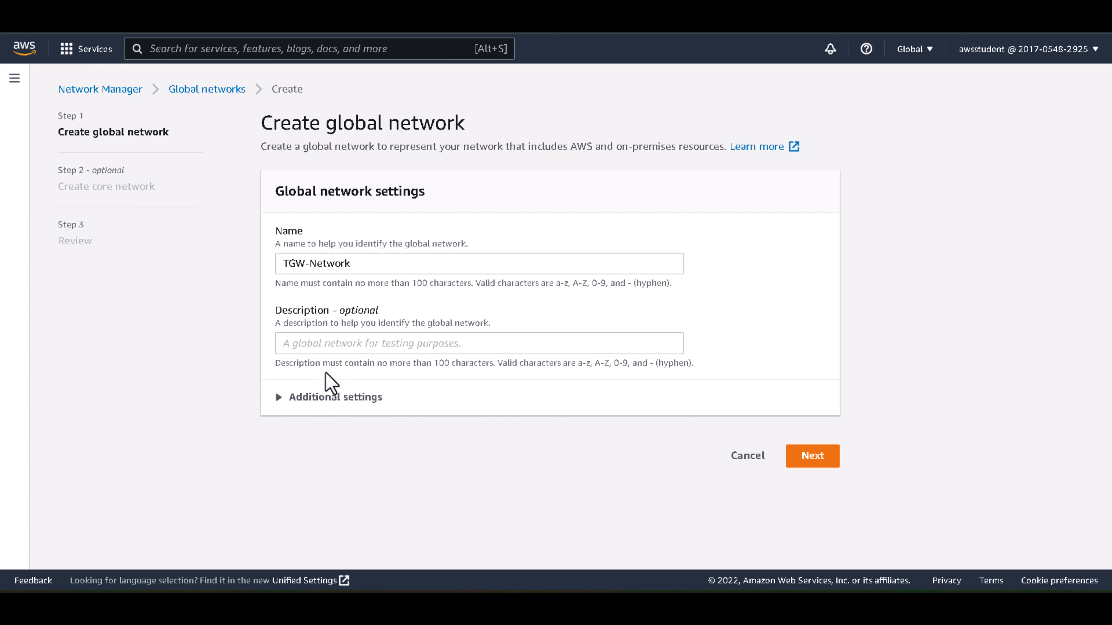
Describe the TGW-Network global network as "Transit Gateway Network" and continue to the next creation stage.
{"action": "left_click", "coordinate": [329, 342]}
{"action": "type", "text": "Transit Gateway Network"}
{"action": "left_click", "coordinate": [813, 458]}
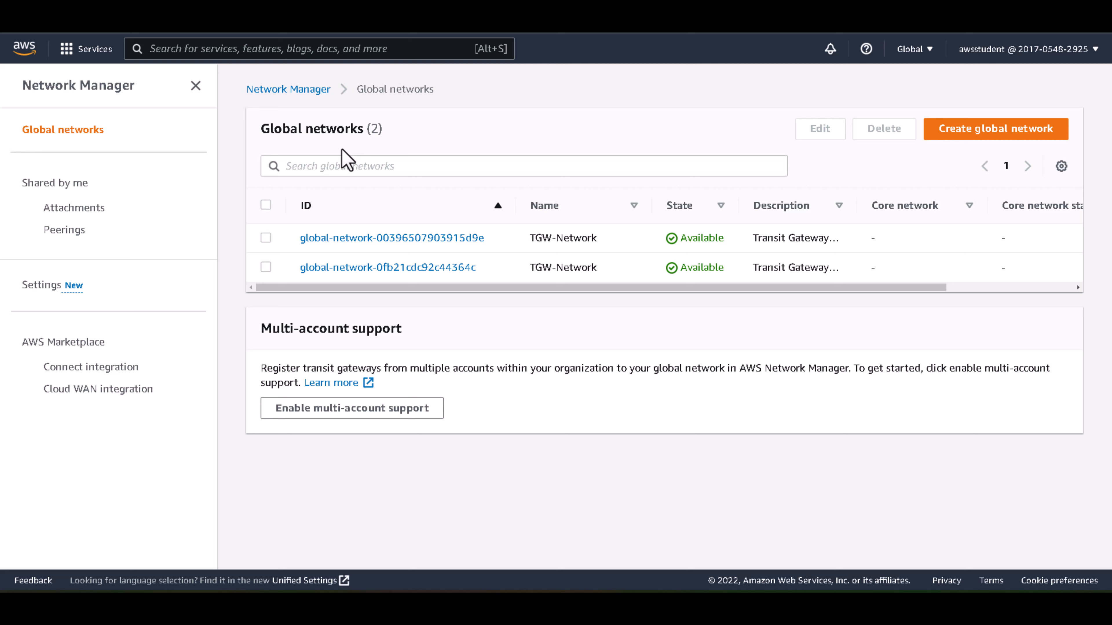
Select both TGW-Network global networks and view the attachments and peerings shared by the account in Network Manager.
{"action": "left_click", "coordinate": [266, 239]}
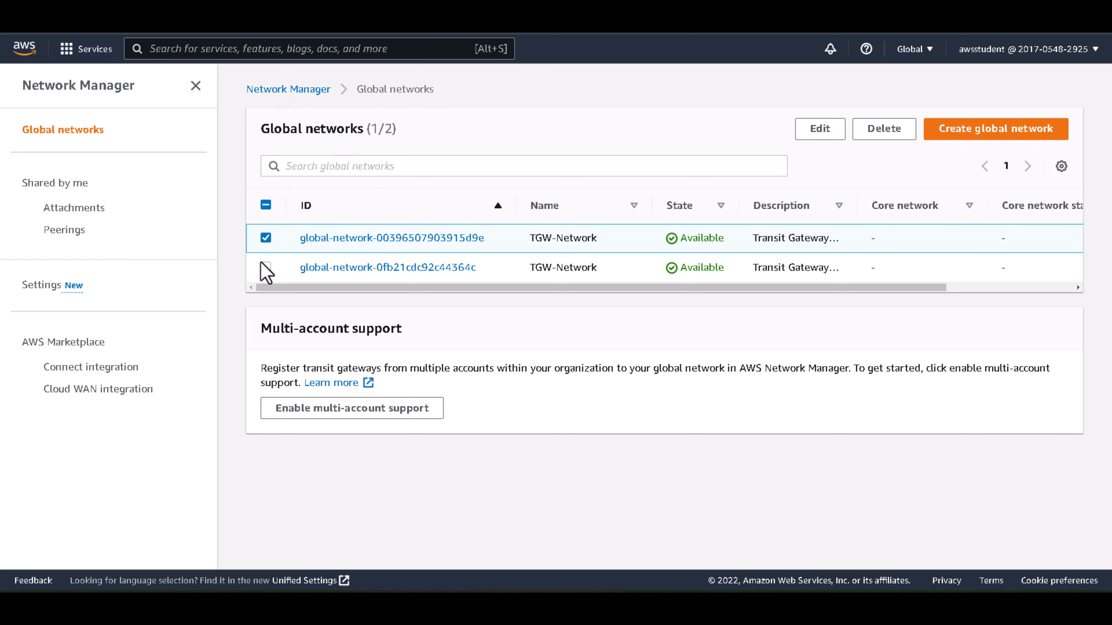
{"action": "left_click", "coordinate": [266, 269]}
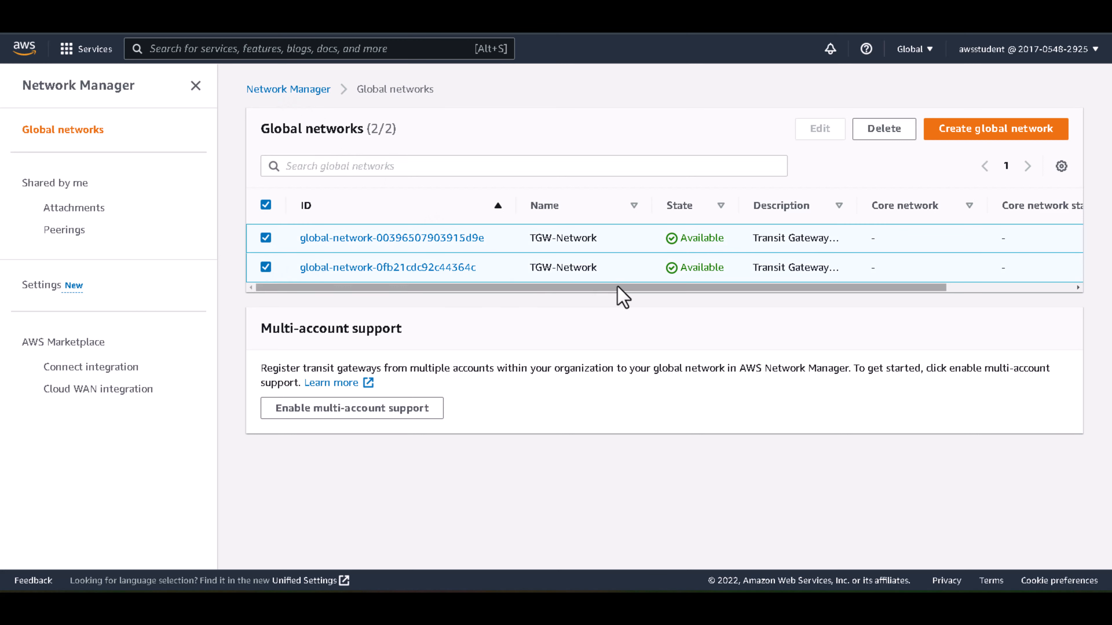
{"action": "left_click_drag", "start_coordinate": [619, 288], "coordinate": [421, 298]}
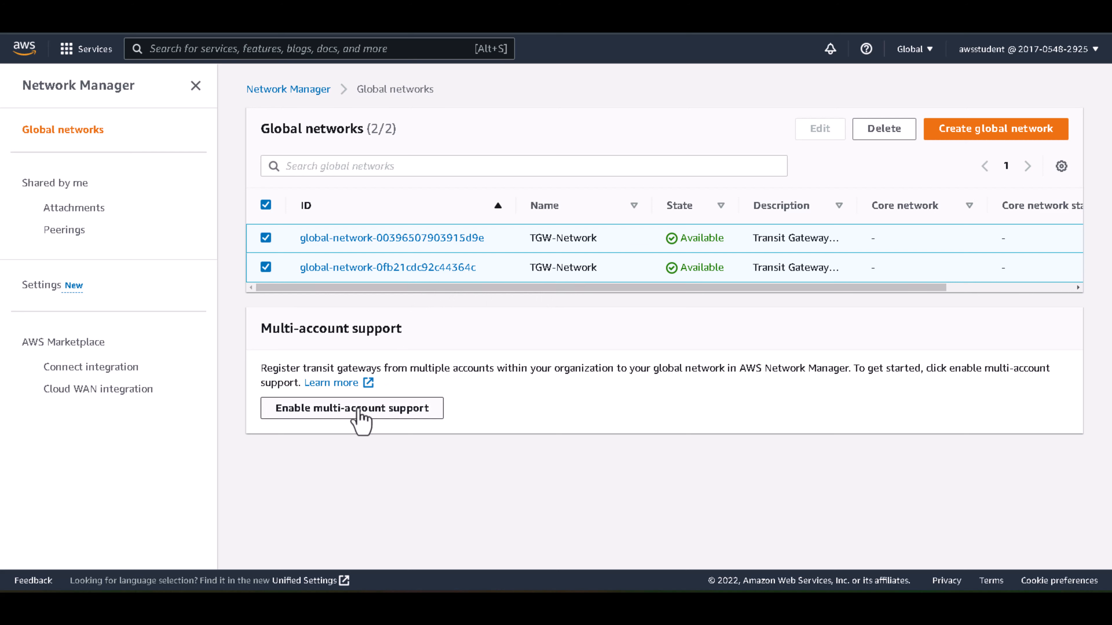
{"action": "left_click", "coordinate": [85, 213]}
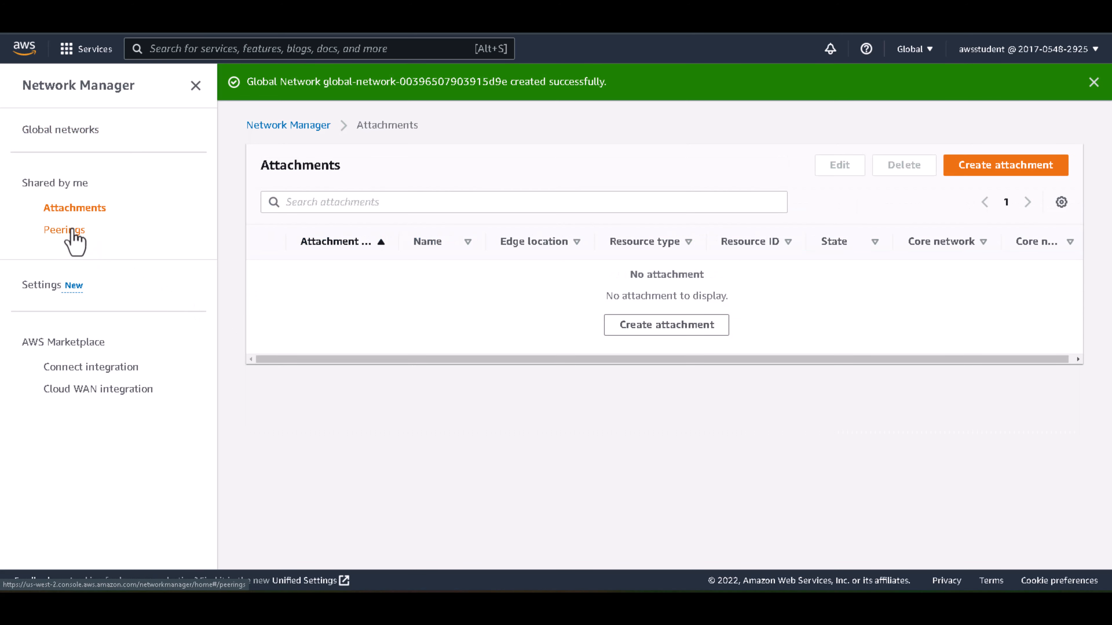
{"action": "left_click", "coordinate": [68, 237]}
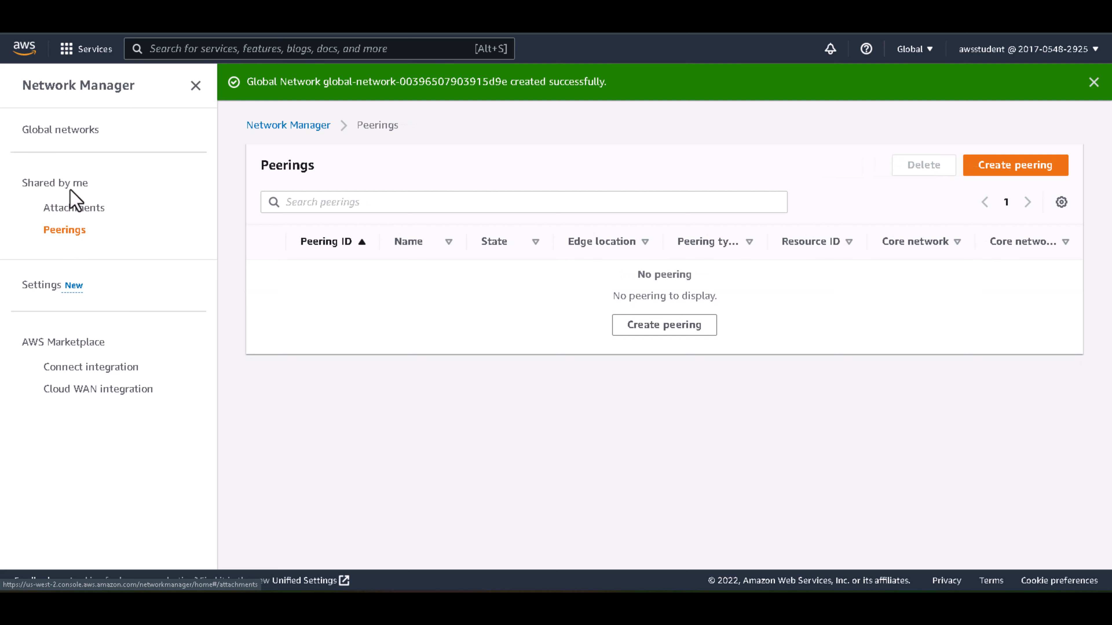
Register the remote-tgw and maintransitgw transit gateways to the first listed TGW-Network global network.
{"action": "left_click", "coordinate": [70, 206]}
{"action": "left_click", "coordinate": [74, 131]}
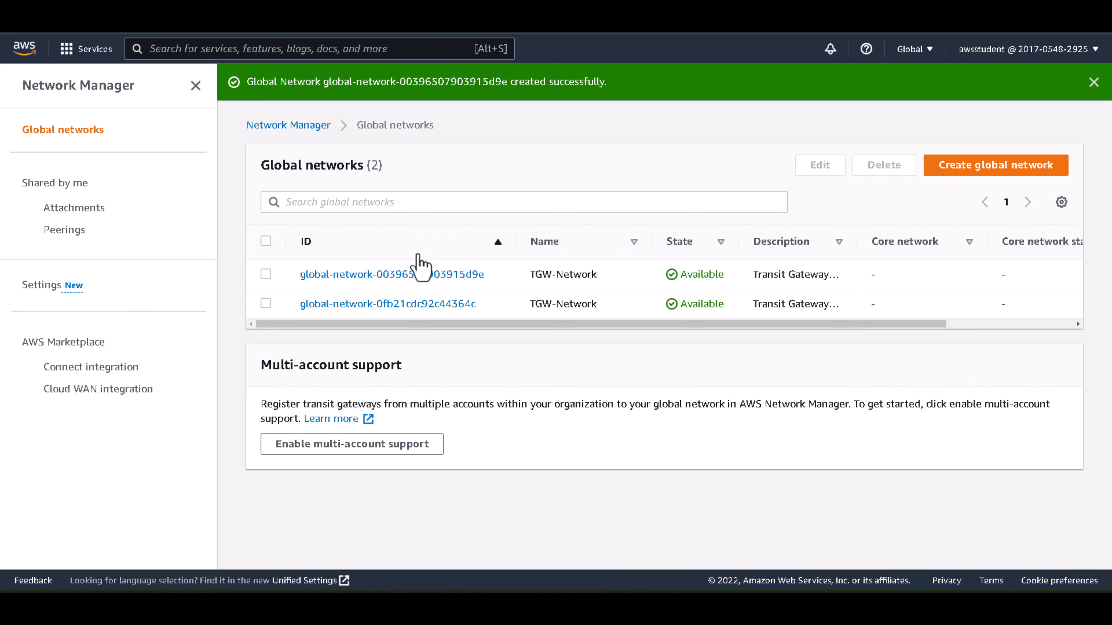
{"action": "left_click", "coordinate": [399, 275]}
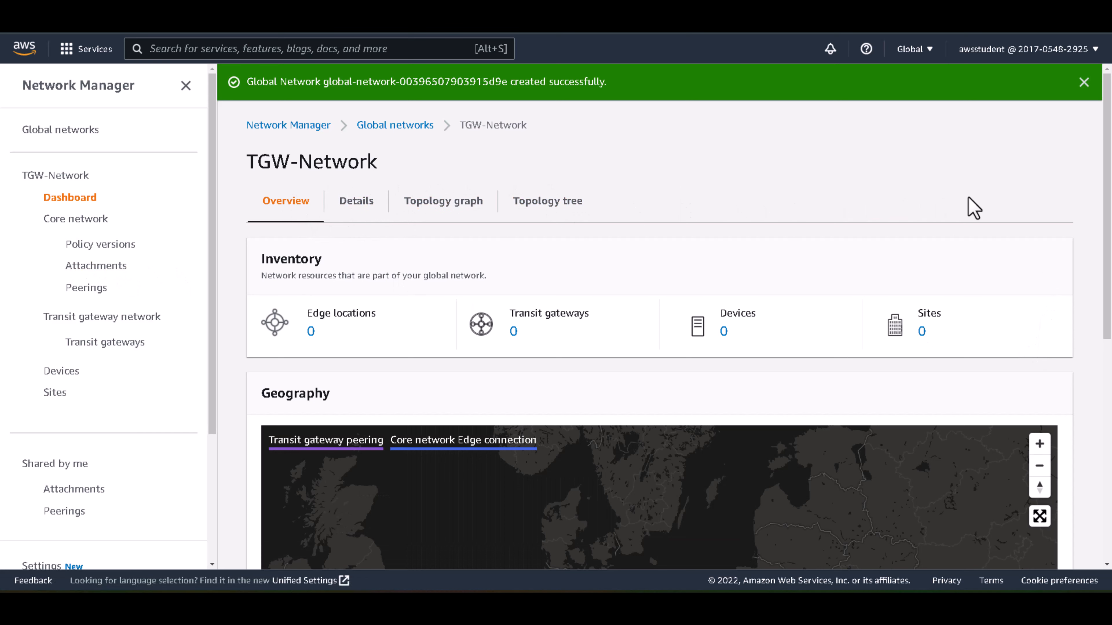
{"action": "mouse_move", "coordinate": [1107, 177]}
{"action": "left_mouse_down"}
{"action": "mouse_move", "coordinate": [1106, 361]}
{"action": "mouse_move", "coordinate": [1097, 179]}
{"action": "left_mouse_up"}
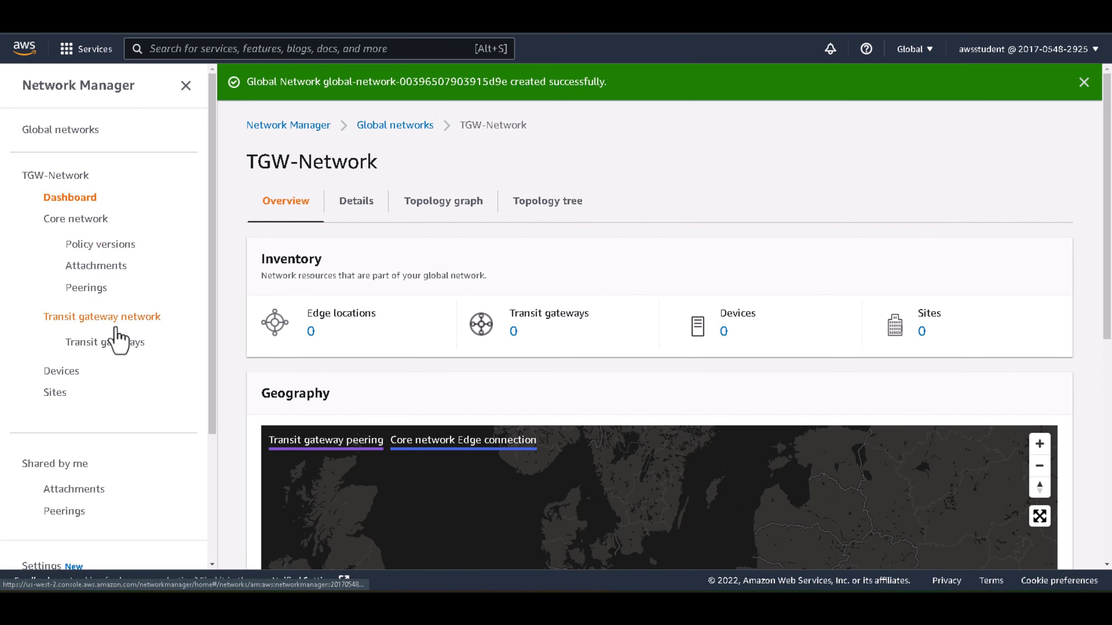
{"action": "left_click", "coordinate": [115, 343]}
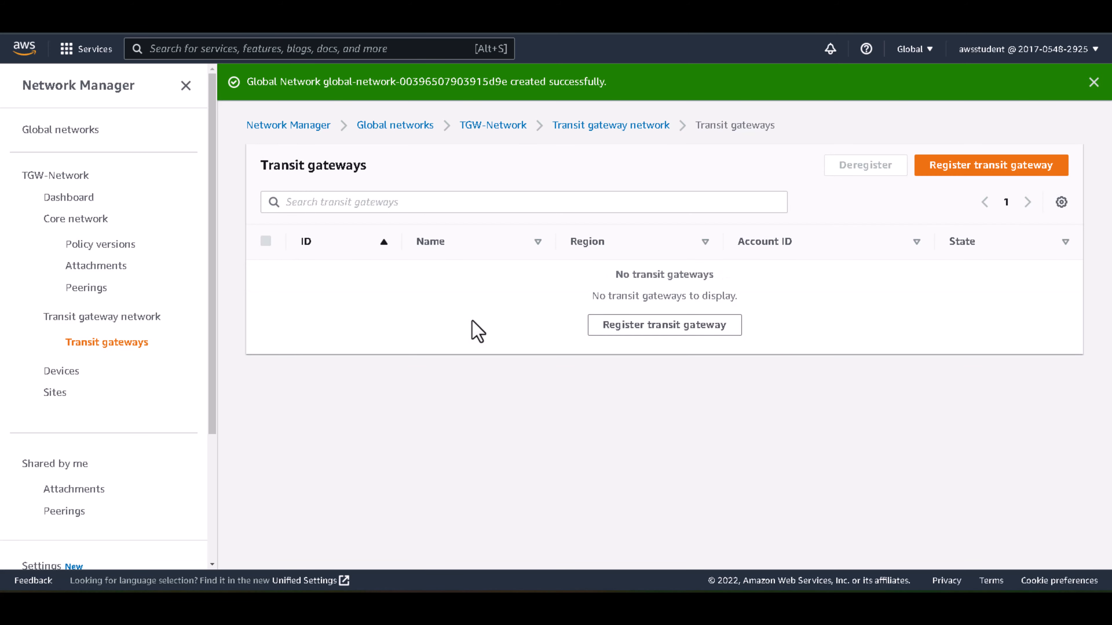
{"action": "left_click", "coordinate": [677, 331]}
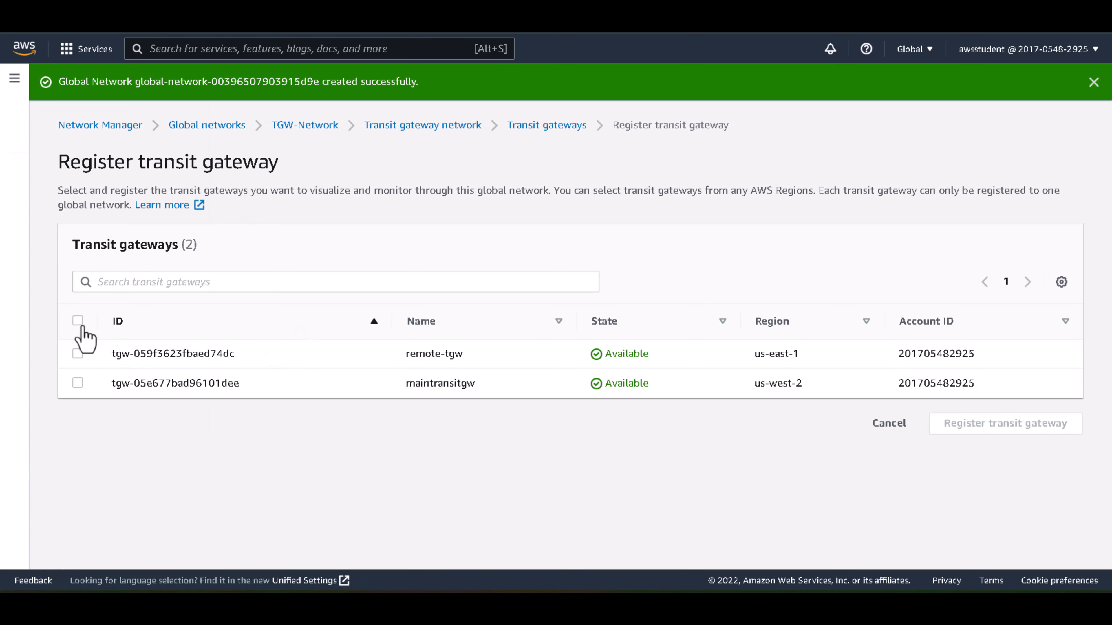
{"action": "left_click", "coordinate": [77, 322]}
{"action": "left_click", "coordinate": [1004, 424]}
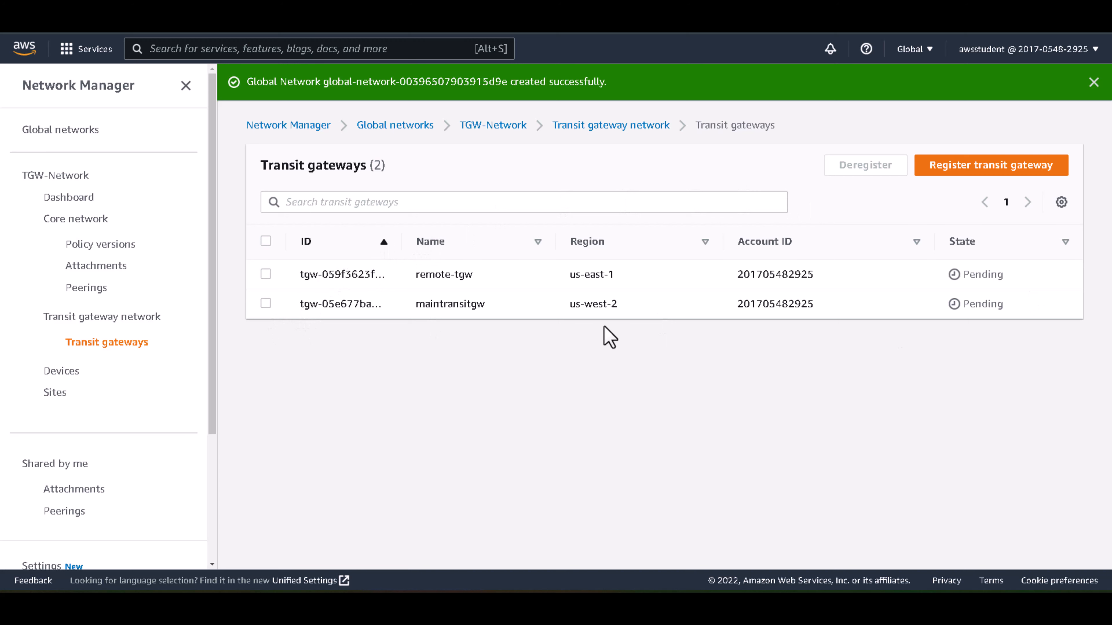
View the TGW-Network topology graph and inspect the remote-tgw transit gateway's details.
{"action": "left_click", "coordinate": [70, 175]}
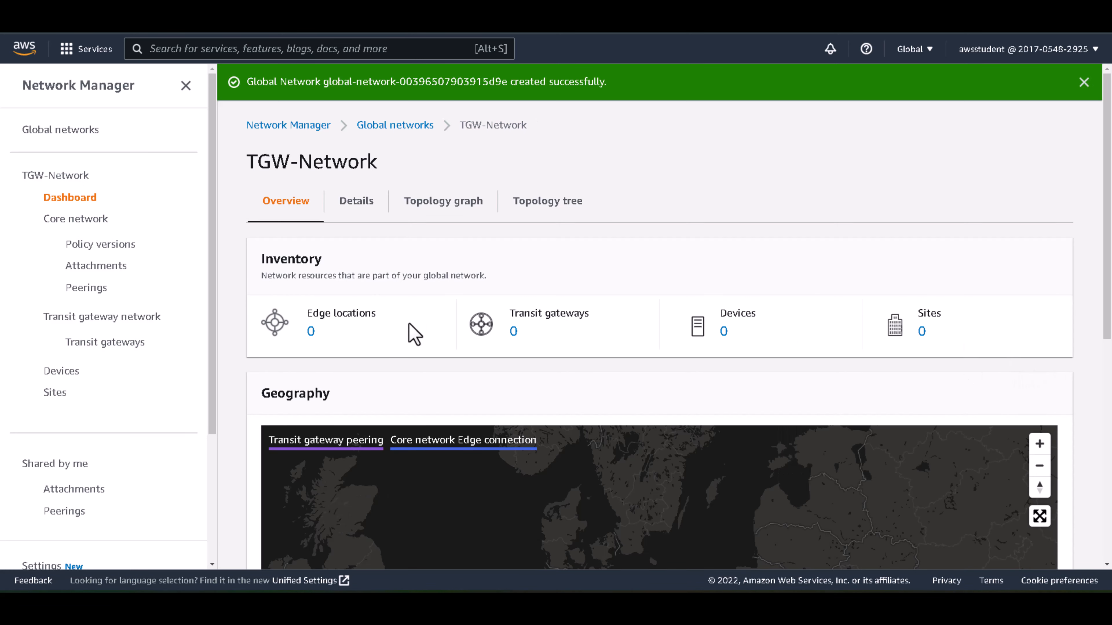
{"action": "left_click", "coordinate": [429, 204]}
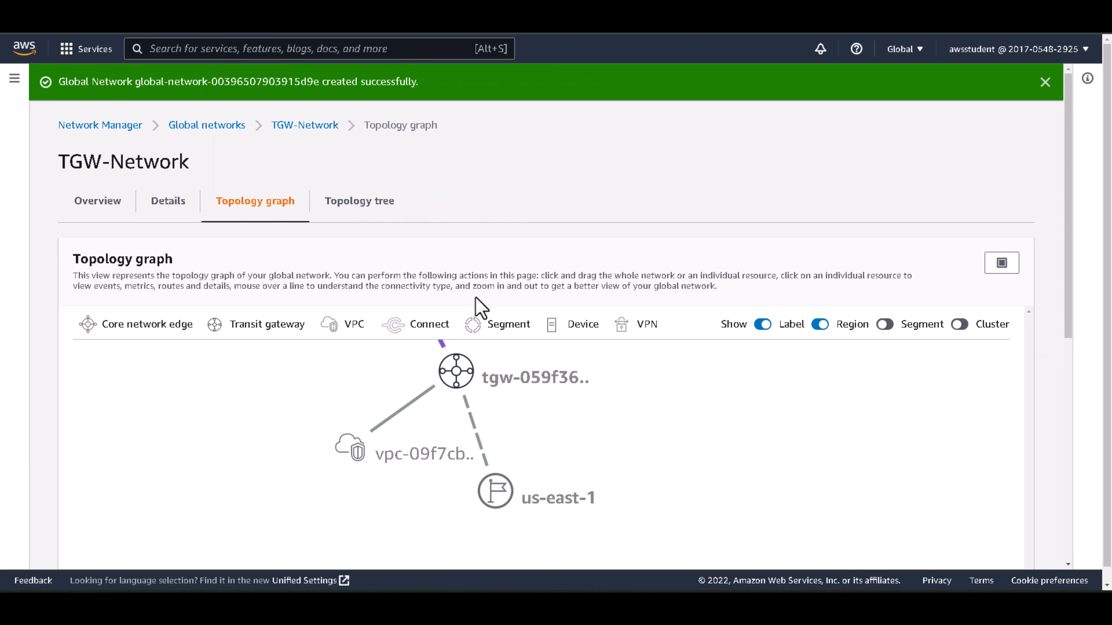
{"action": "scroll", "coordinate": [1064, 294], "scroll_direction": "down", "scroll_amount": 4}
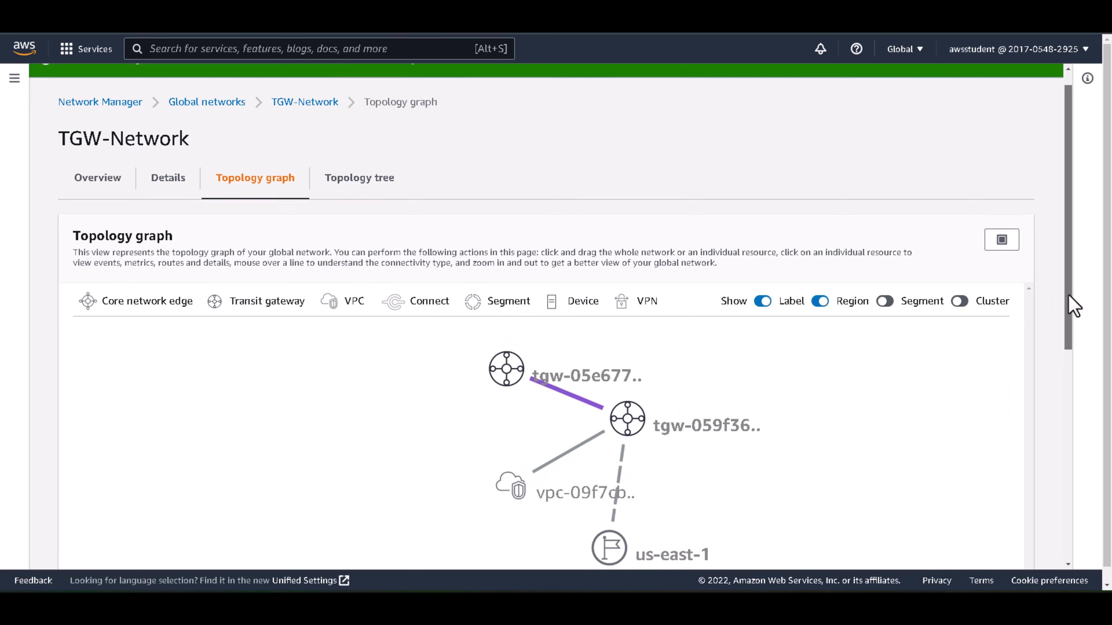
{"action": "left_click", "coordinate": [525, 221]}
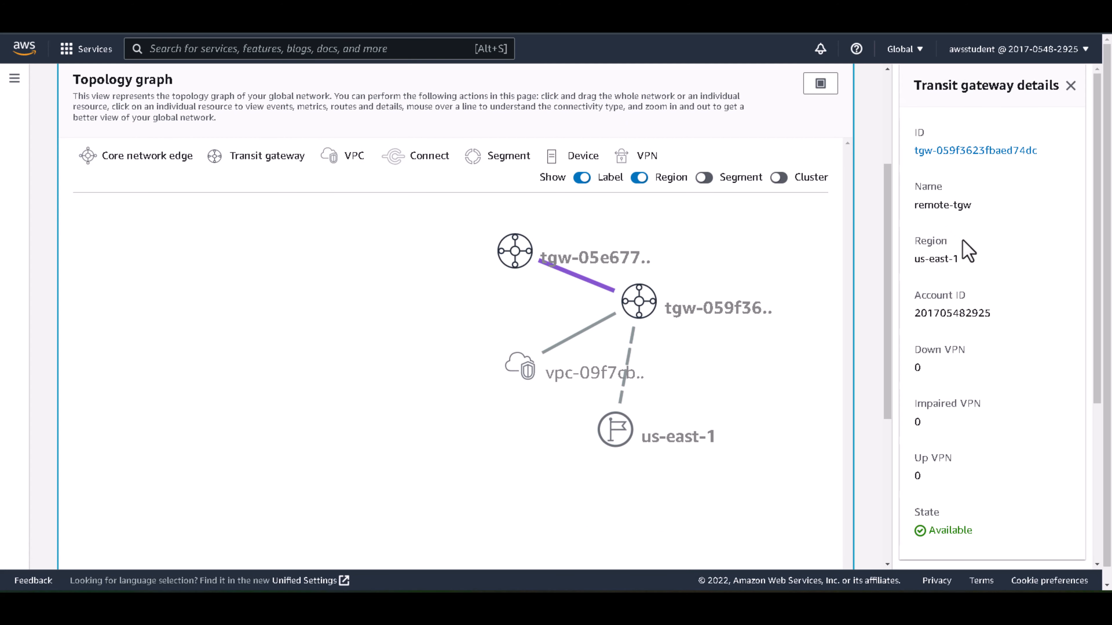
Show segments and clusters in the topology graph, reposition the network, and inspect remote-tgw's details again.
{"action": "left_click", "coordinate": [704, 178]}
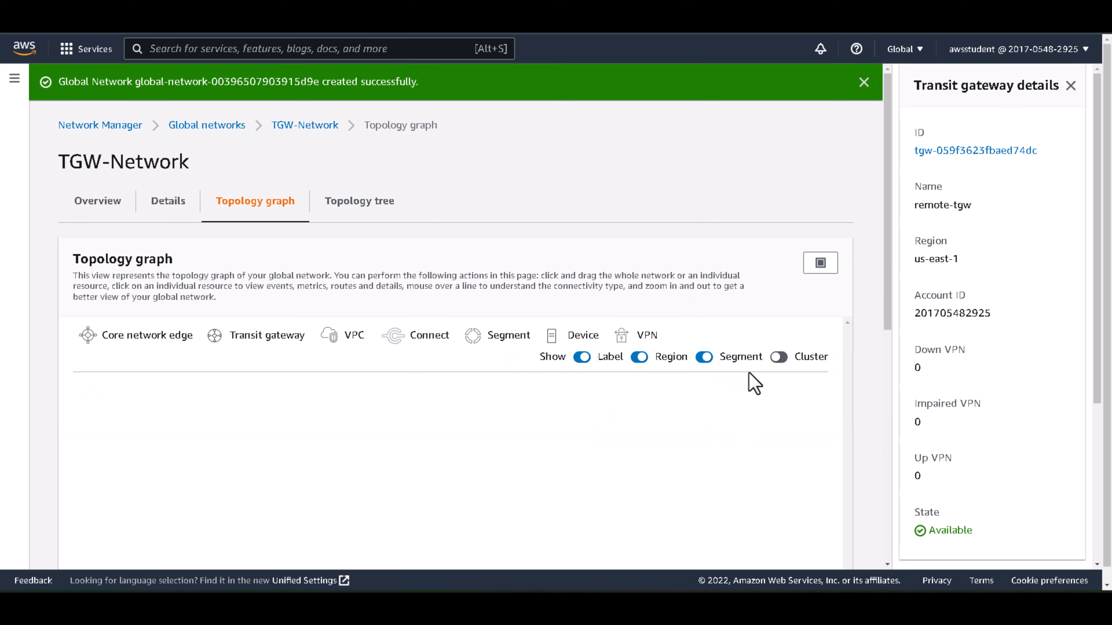
{"action": "left_click", "coordinate": [779, 357]}
{"action": "scroll", "coordinate": [894, 276], "scroll_direction": "down", "scroll_amount": 5}
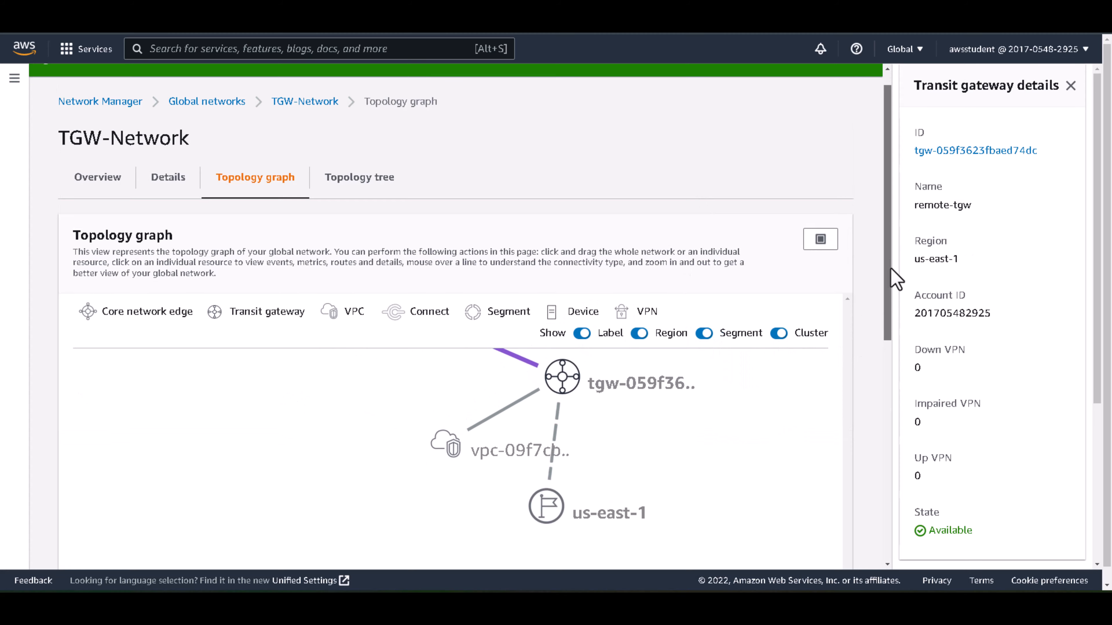
{"action": "scroll", "coordinate": [1023, 346], "scroll_direction": "down", "scroll_amount": 5}
{"action": "scroll", "coordinate": [1023, 346], "scroll_direction": "up", "scroll_amount": 5}
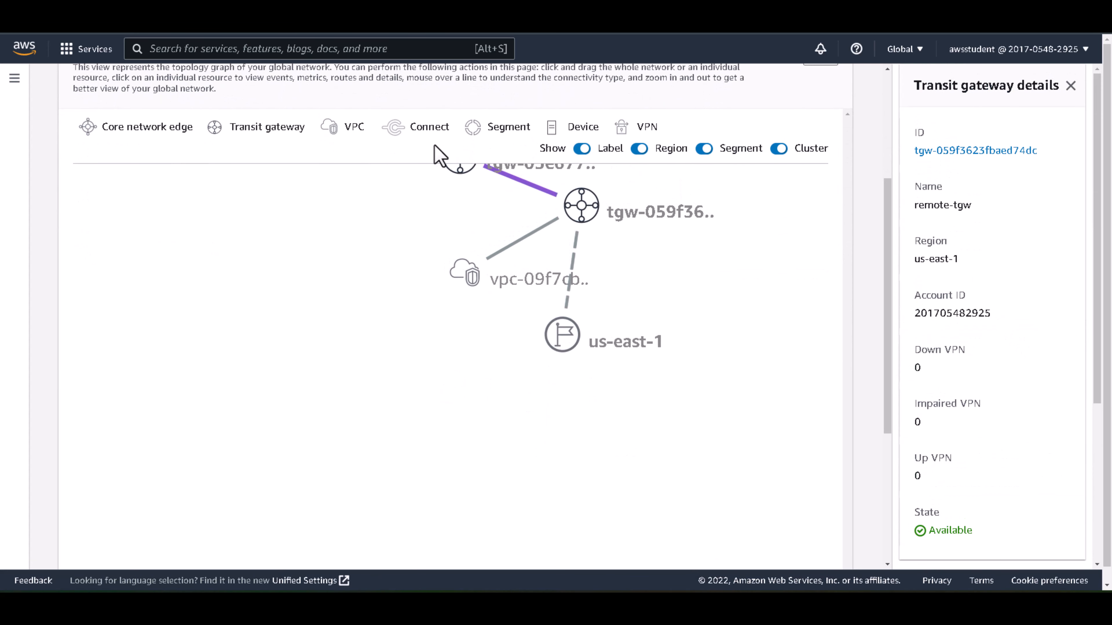
{"action": "left_click_drag", "start_coordinate": [715, 300], "coordinate": [537, 423]}
{"action": "left_click", "coordinate": [412, 330]}
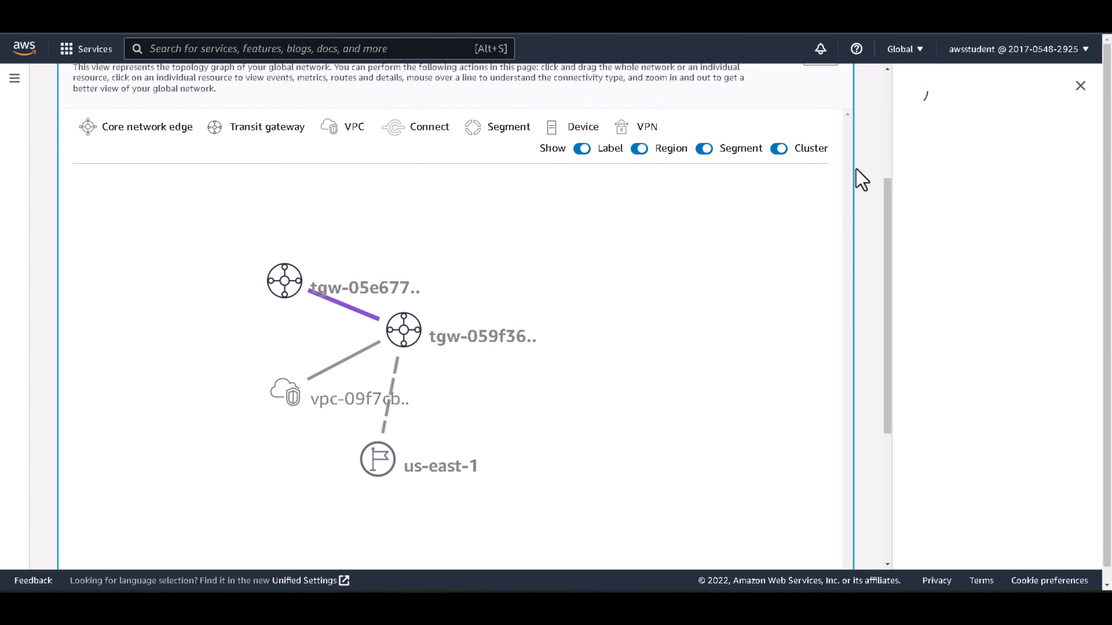
{"action": "scroll", "coordinate": [891, 210], "scroll_direction": "up", "scroll_amount": 5}
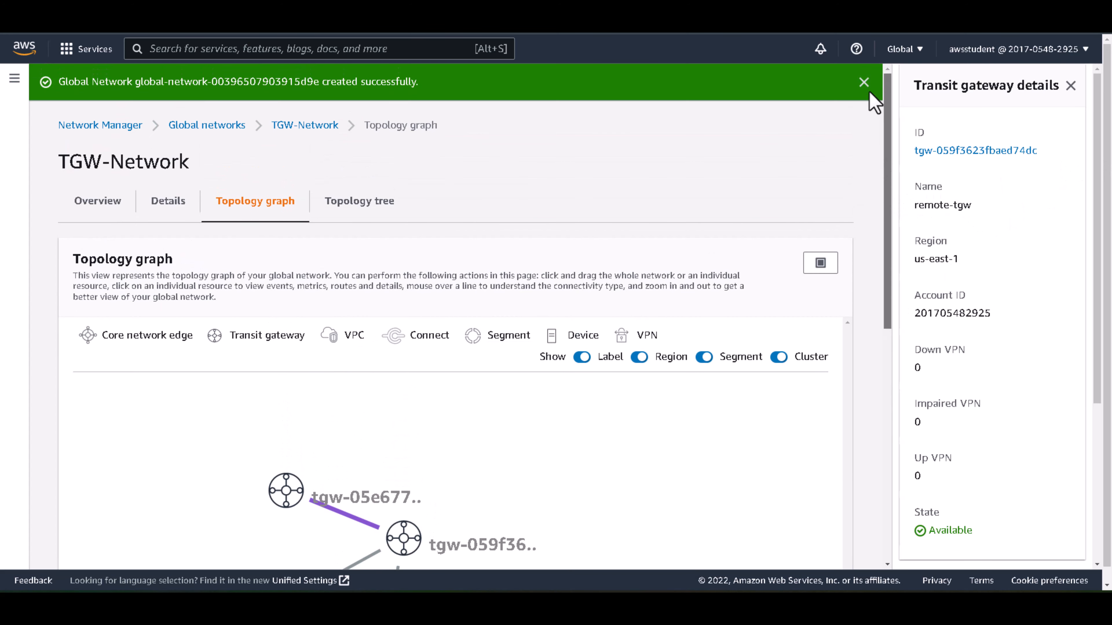
Examine the TGW-Network topology tree, view the details of maintransitgw's first VPC, and show segments in the tree.
{"action": "left_click", "coordinate": [353, 202]}
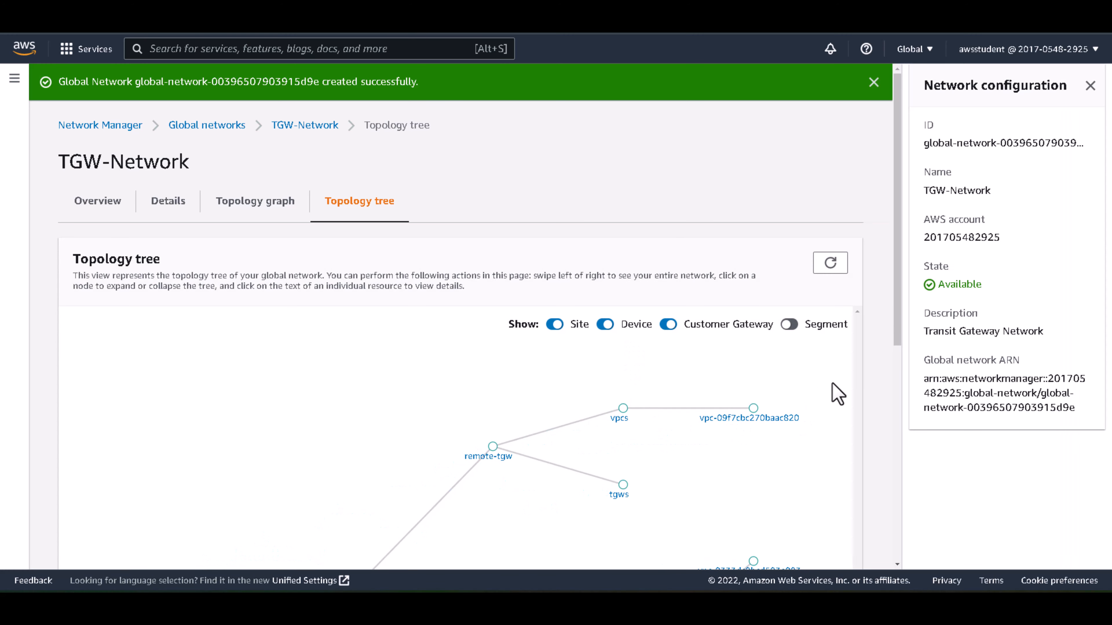
{"action": "left_click_drag", "start_coordinate": [897, 276], "coordinate": [903, 428]}
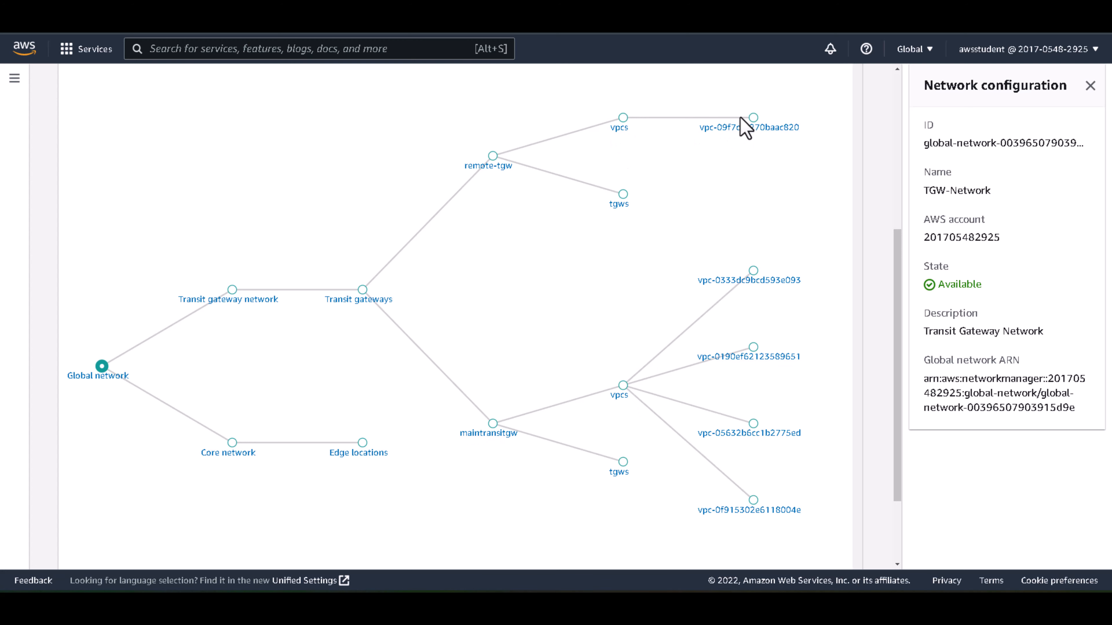
{"action": "left_click", "coordinate": [756, 275]}
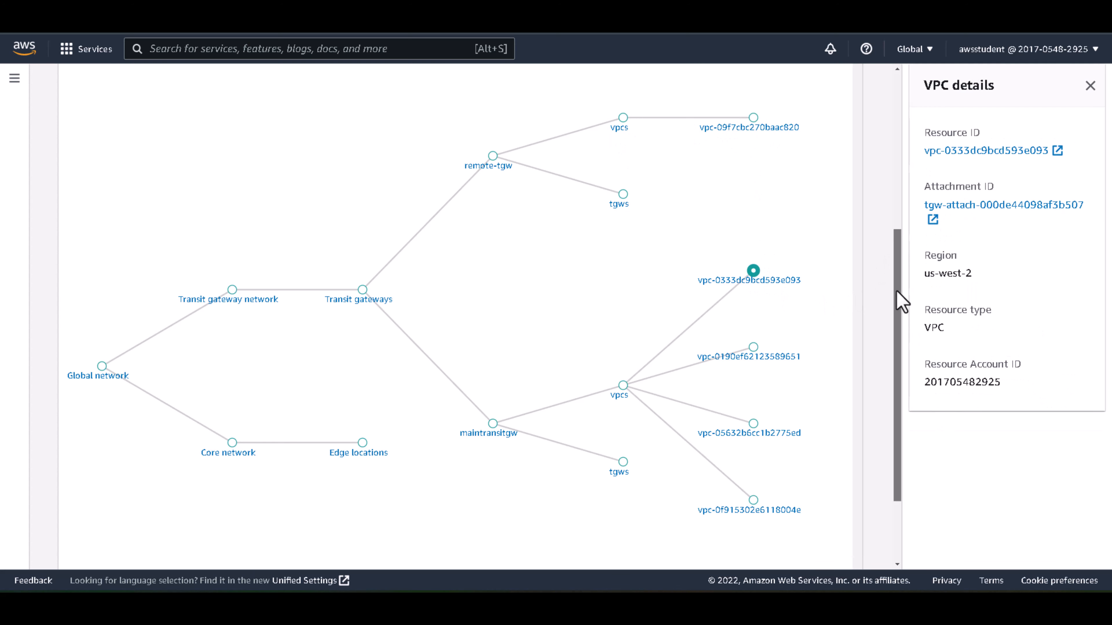
{"action": "left_click_drag", "start_coordinate": [898, 298], "coordinate": [902, 174]}
{"action": "left_click", "coordinate": [786, 264]}
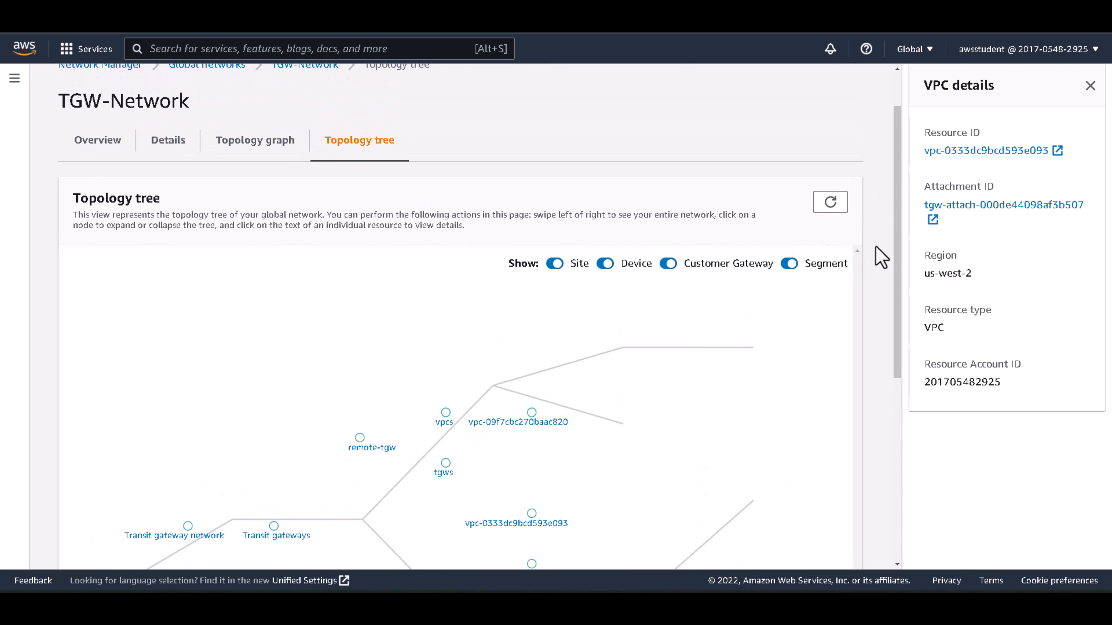
{"action": "scroll", "coordinate": [262, 151], "scroll_direction": "up", "scroll_amount": 2}
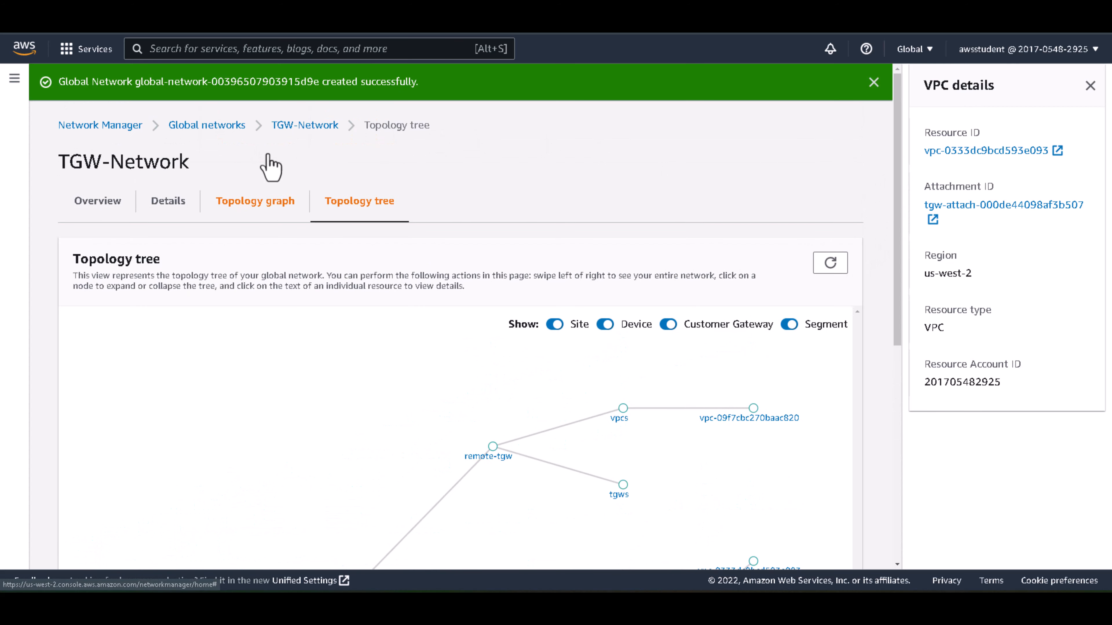
Return to the TGW-Network dashboard and view the peering between regions on the geography map.
{"action": "left_click", "coordinate": [302, 128]}
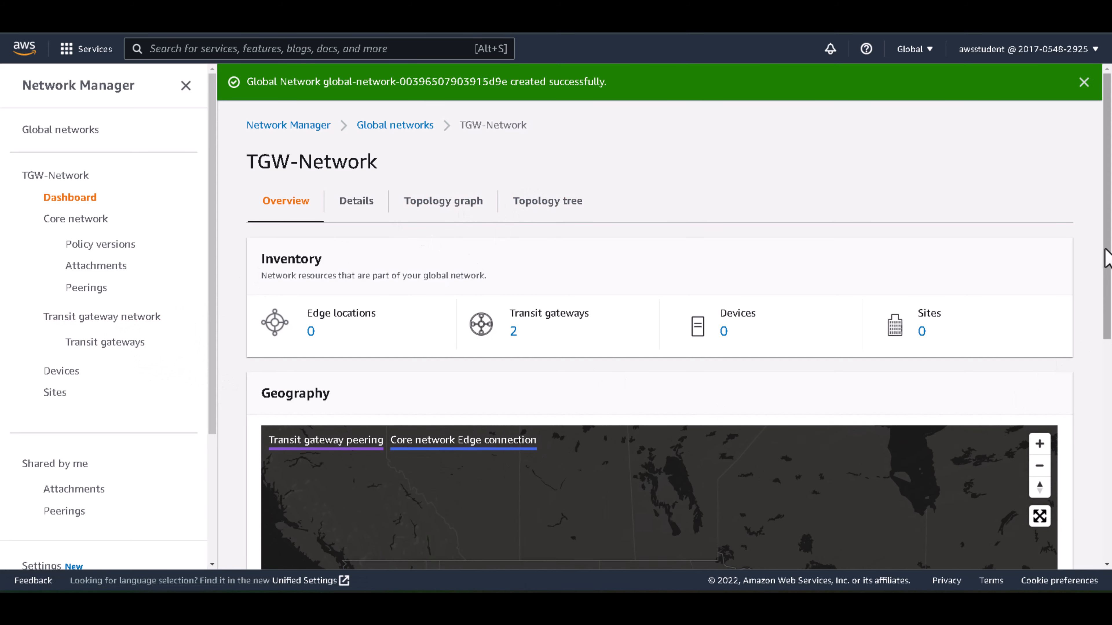
{"action": "scroll", "coordinate": [1104, 262], "scroll_direction": "down", "scroll_amount": 5}
{"action": "mouse_move", "coordinate": [1110, 427]}
{"action": "left_mouse_down"}
{"action": "mouse_move", "coordinate": [1110, 446]}
{"action": "mouse_move", "coordinate": [1111, 436]}
{"action": "left_mouse_up"}
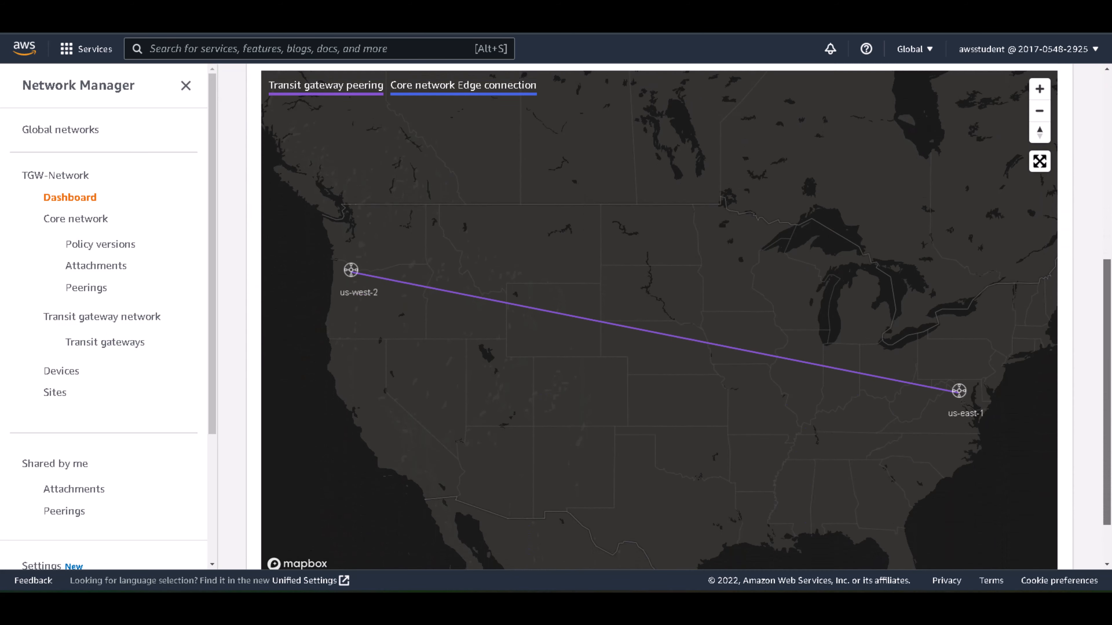
Check the registered transit gateways' states, then review the transit gateway network's VPN status, connect peer status and events summary, widening the VPN ID column.
{"action": "left_click", "coordinate": [105, 342]}
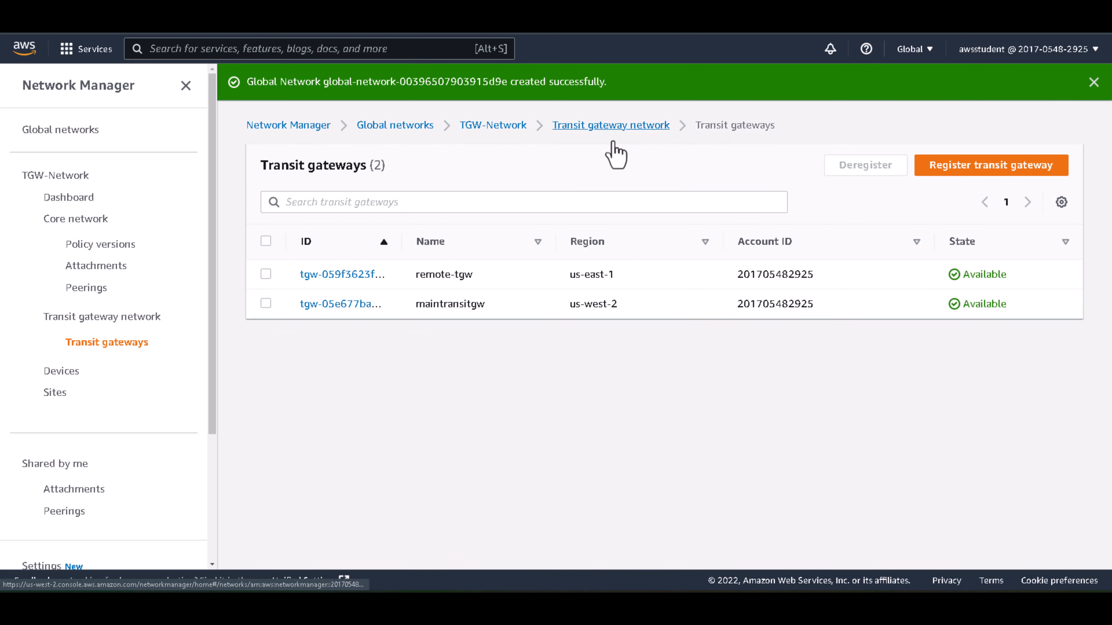
{"action": "left_click", "coordinate": [611, 127]}
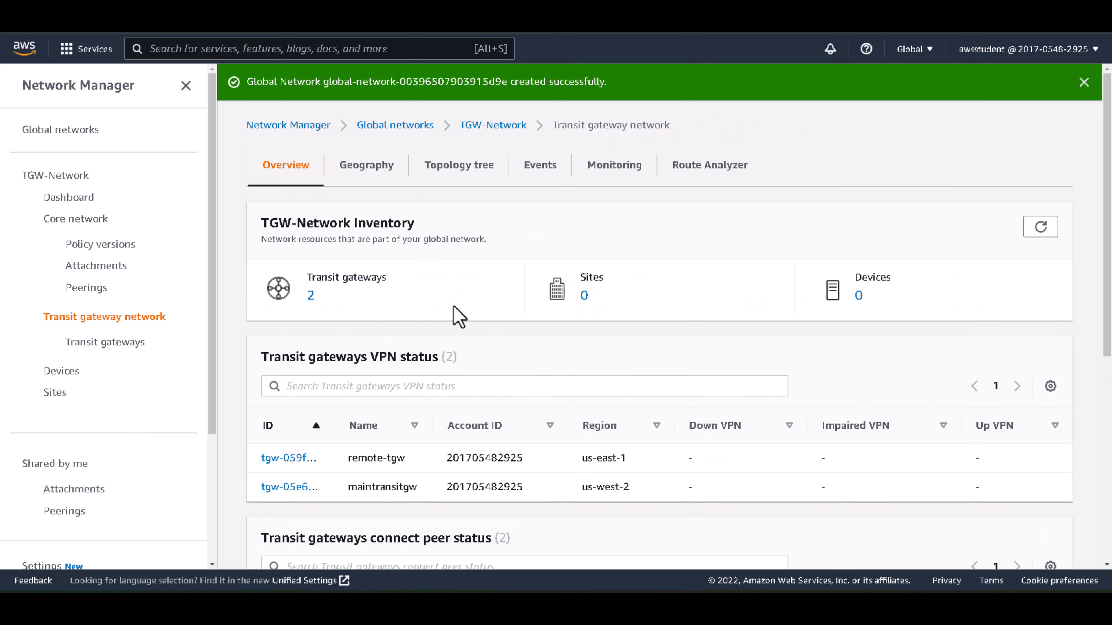
{"action": "left_click_drag", "start_coordinate": [1106, 210], "coordinate": [1106, 317]}
{"action": "left_click_drag", "start_coordinate": [333, 225], "coordinate": [434, 225]}
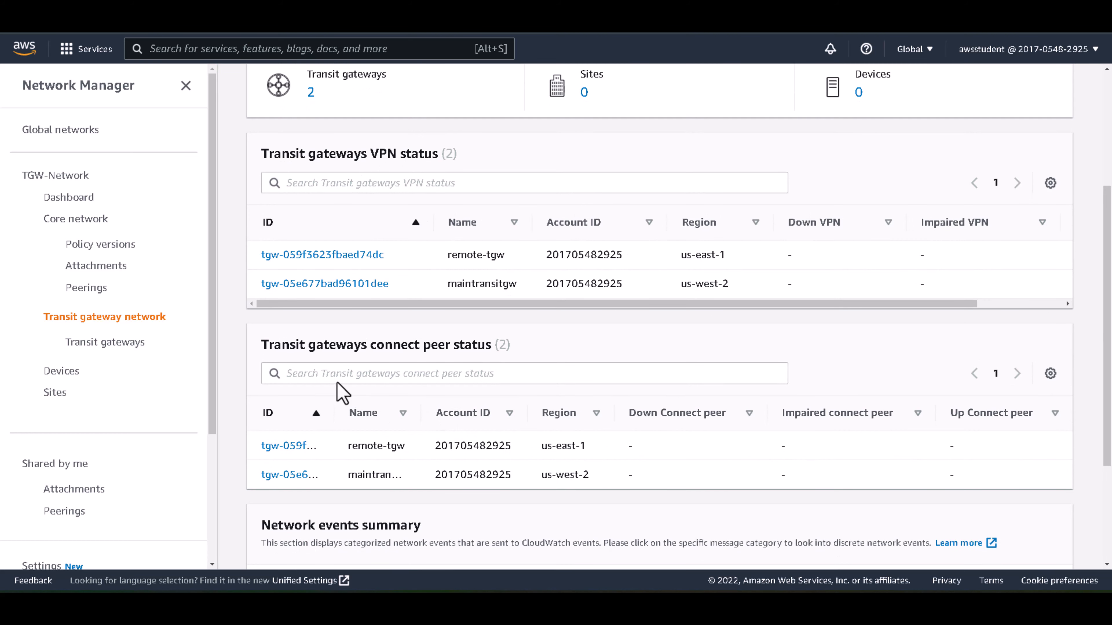
{"action": "scroll", "coordinate": [449, 354], "scroll_direction": "down", "scroll_amount": 4}
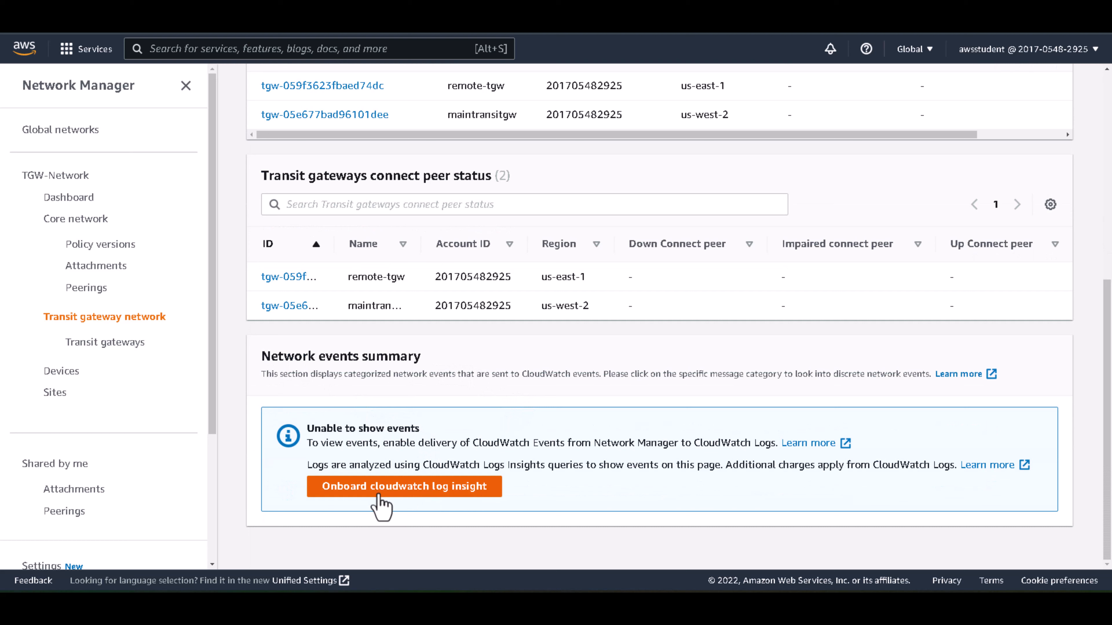
{"action": "scroll", "coordinate": [696, 399], "scroll_direction": "up", "scroll_amount": 9}
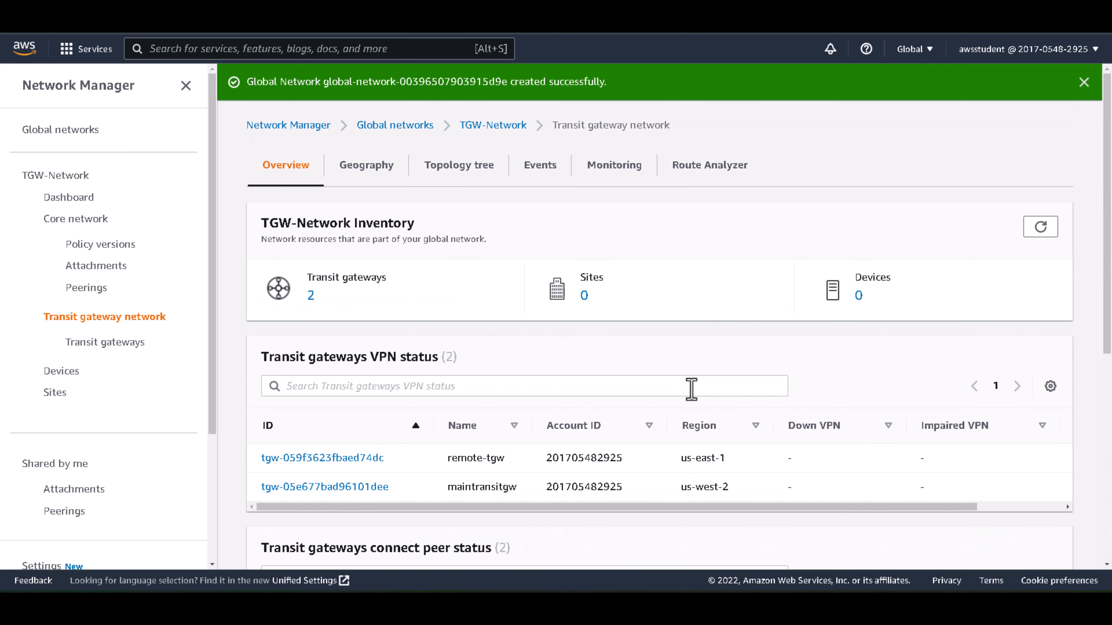
Review remote-tgw's traffic and dropped-bytes metrics in TGW-Network monitoring, then open the Route Analyzer.
{"action": "left_click", "coordinate": [391, 175]}
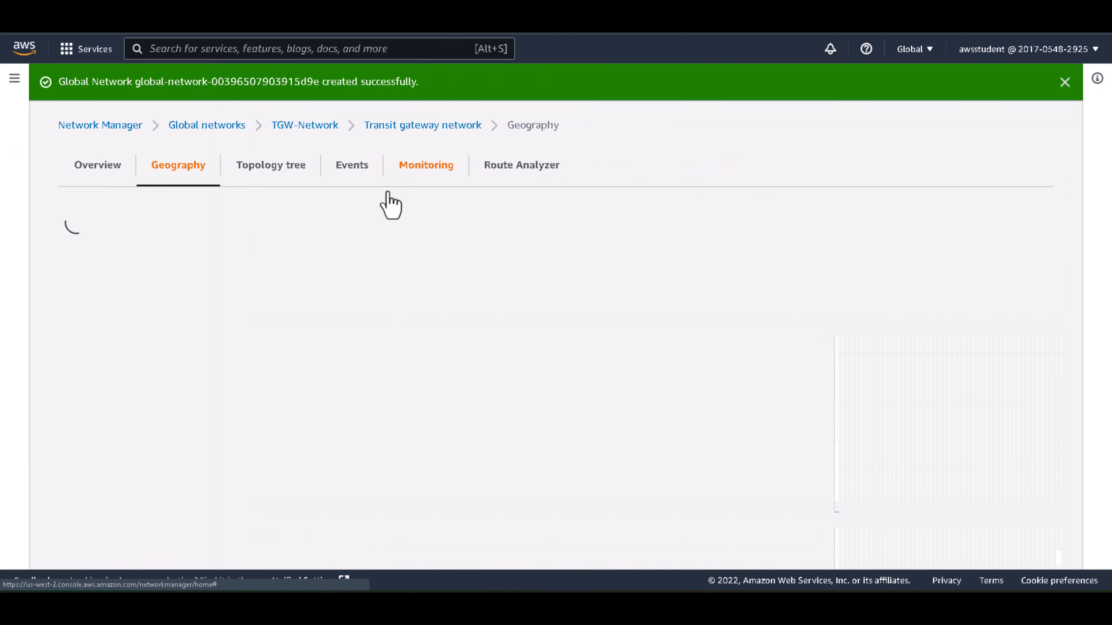
{"action": "left_click", "coordinate": [586, 169]}
{"action": "left_click", "coordinate": [187, 86]}
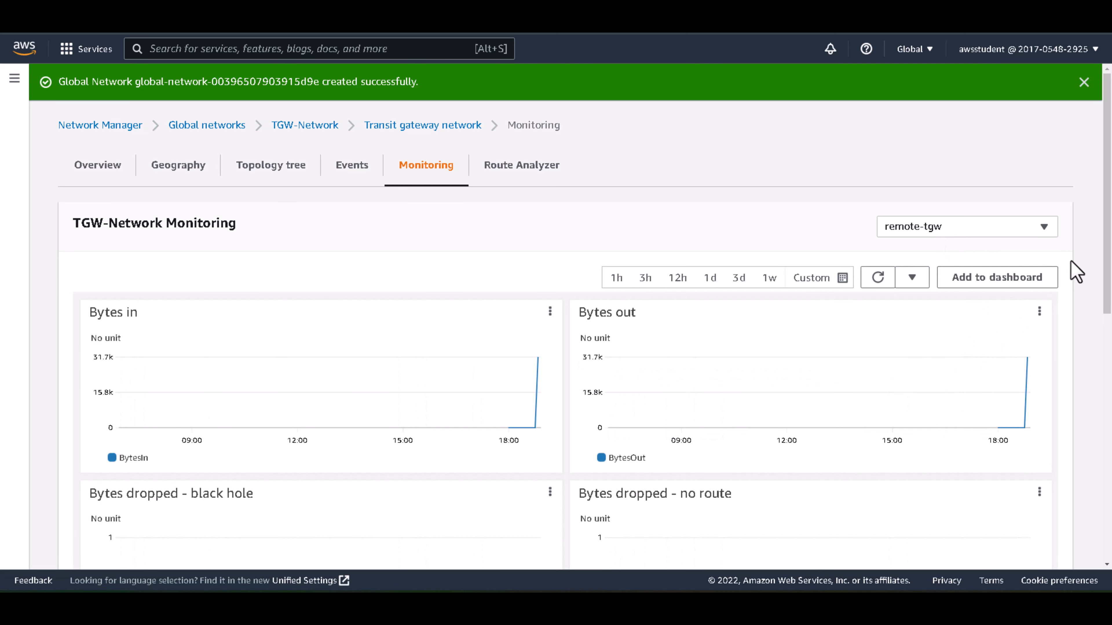
{"action": "scroll", "coordinate": [1104, 236], "scroll_direction": "down", "scroll_amount": 2}
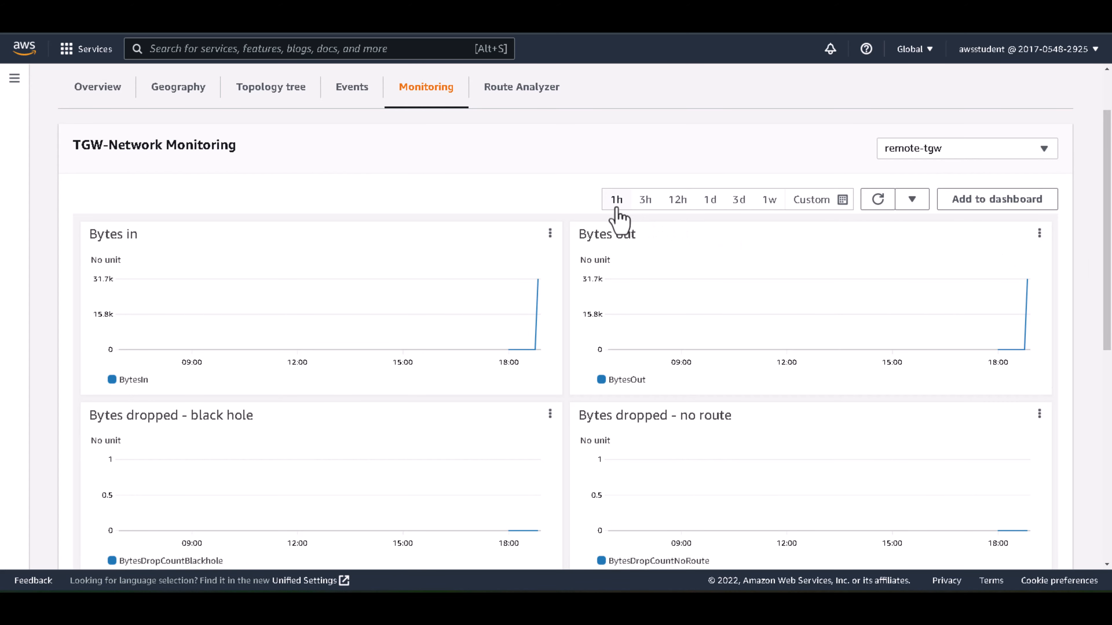
{"action": "scroll", "coordinate": [818, 221], "scroll_direction": "up", "scroll_amount": 2}
{"action": "left_click", "coordinate": [522, 165]}
{"action": "left_click", "coordinate": [313, 339]}
{"action": "left_click", "coordinate": [154, 390]}
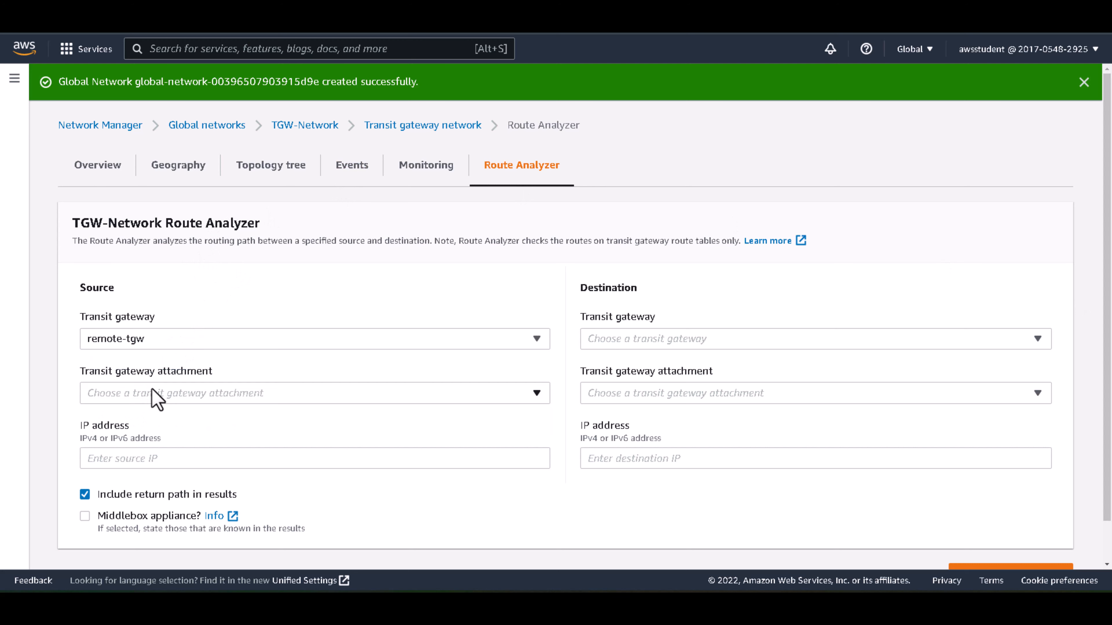
{"action": "left_click", "coordinate": [162, 399]}
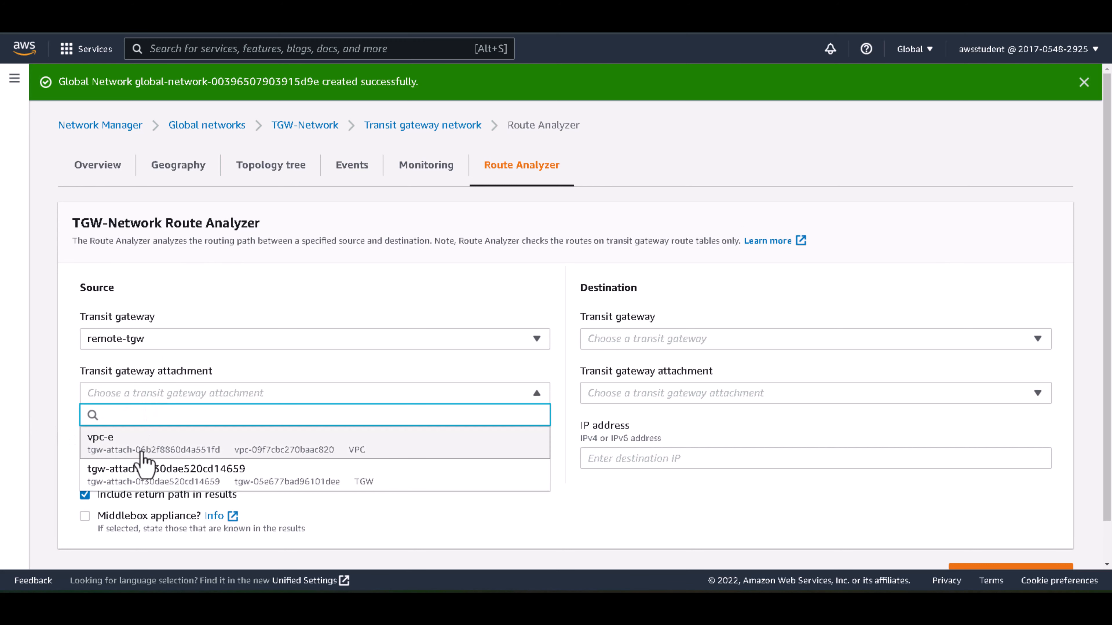
Set the Route Analyzer source to transit gateway maintransitgw with attachment vpc-a, and open the source IP address for entry.
{"action": "left_click", "coordinate": [237, 343]}
{"action": "left_click", "coordinate": [175, 414]}
{"action": "left_click", "coordinate": [233, 394]}
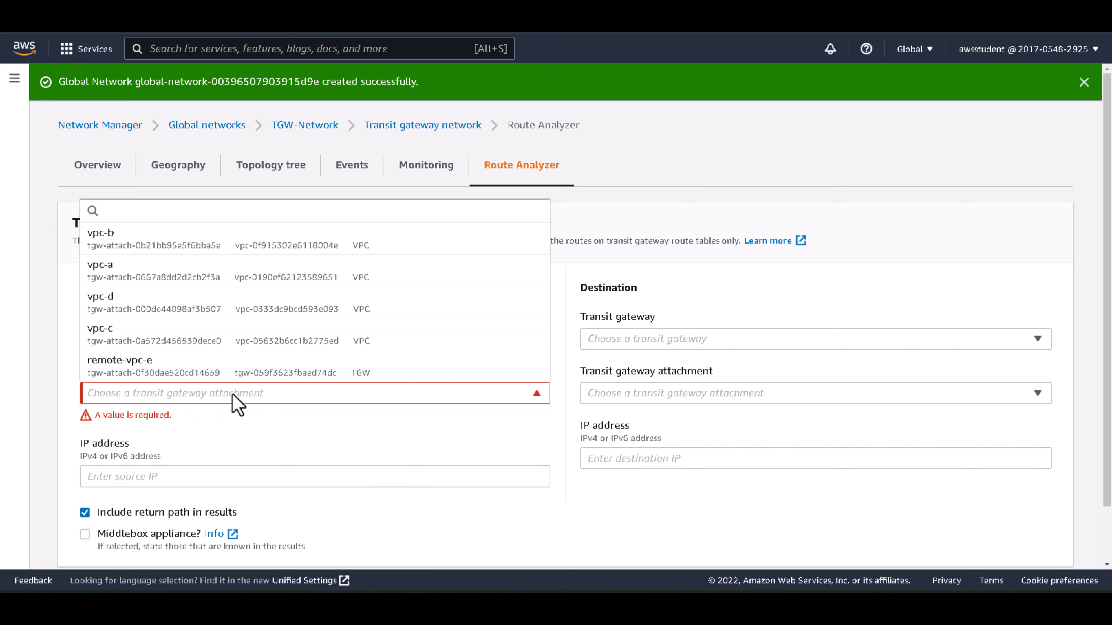
{"action": "left_click", "coordinate": [180, 272]}
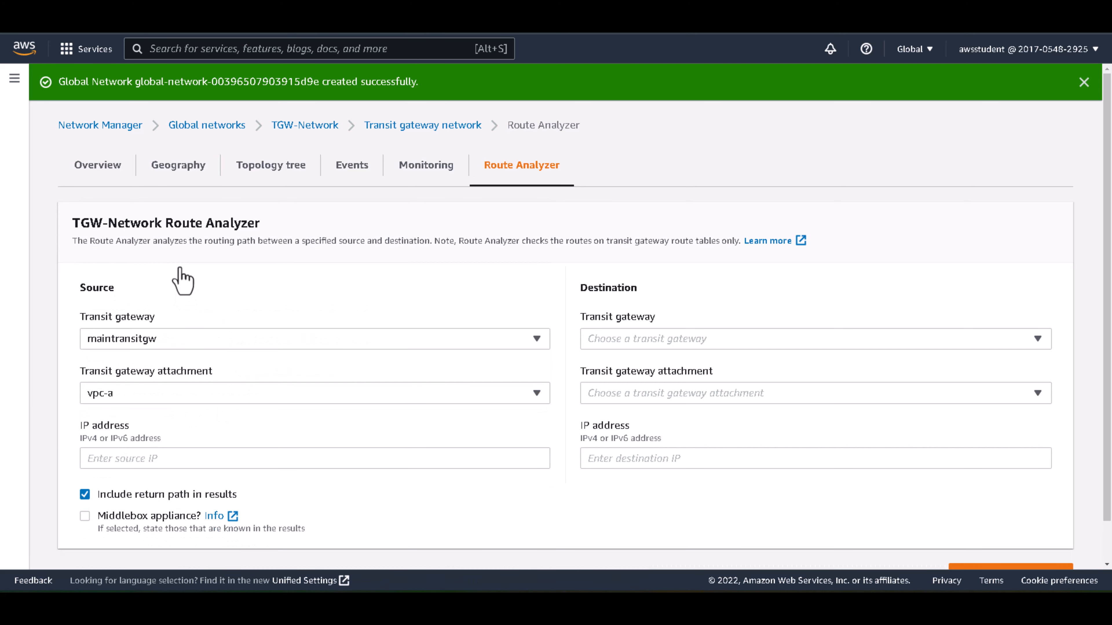
{"action": "left_click", "coordinate": [164, 459]}
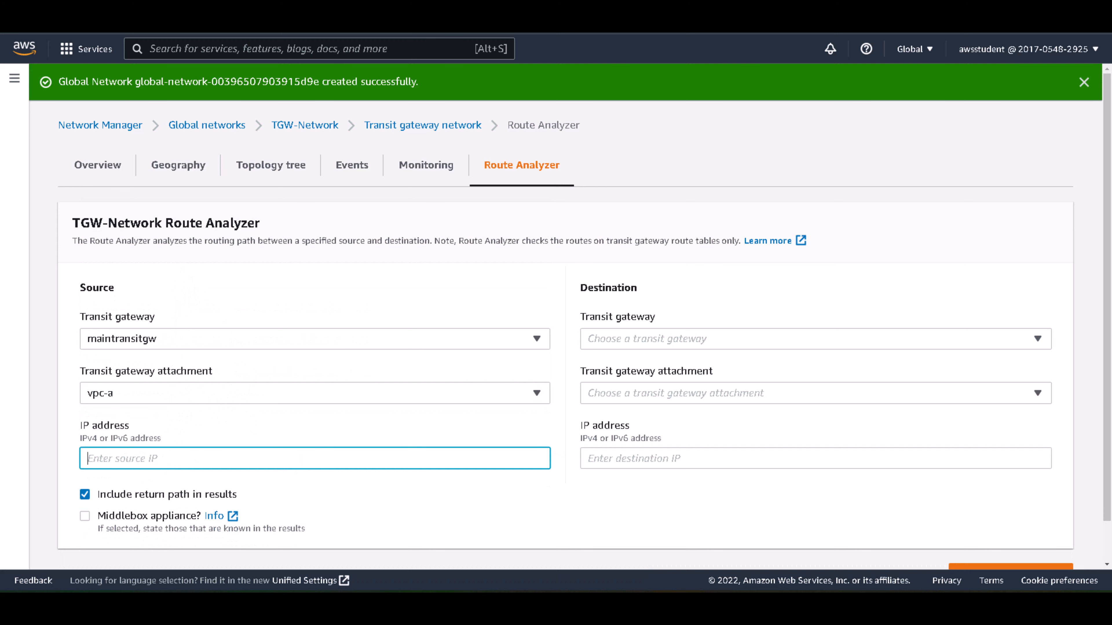